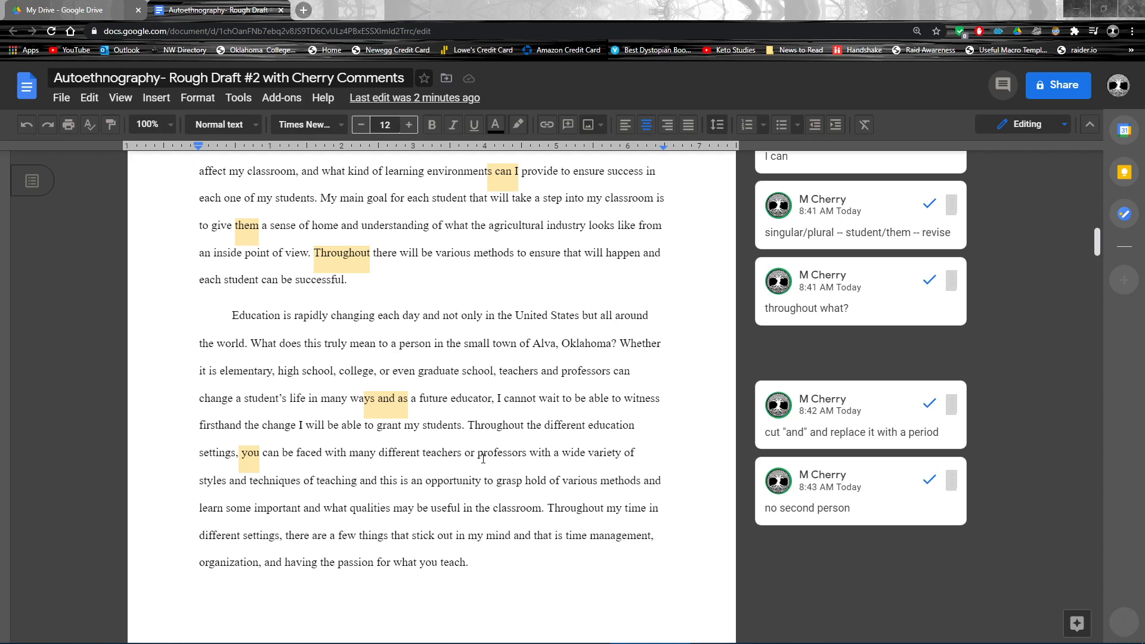
# Step: Review the first two body paragraphs under "Why Education?" together with their margin comments
pyautogui.moveTo(159, 78); pyautogui.dragTo(49, 78)
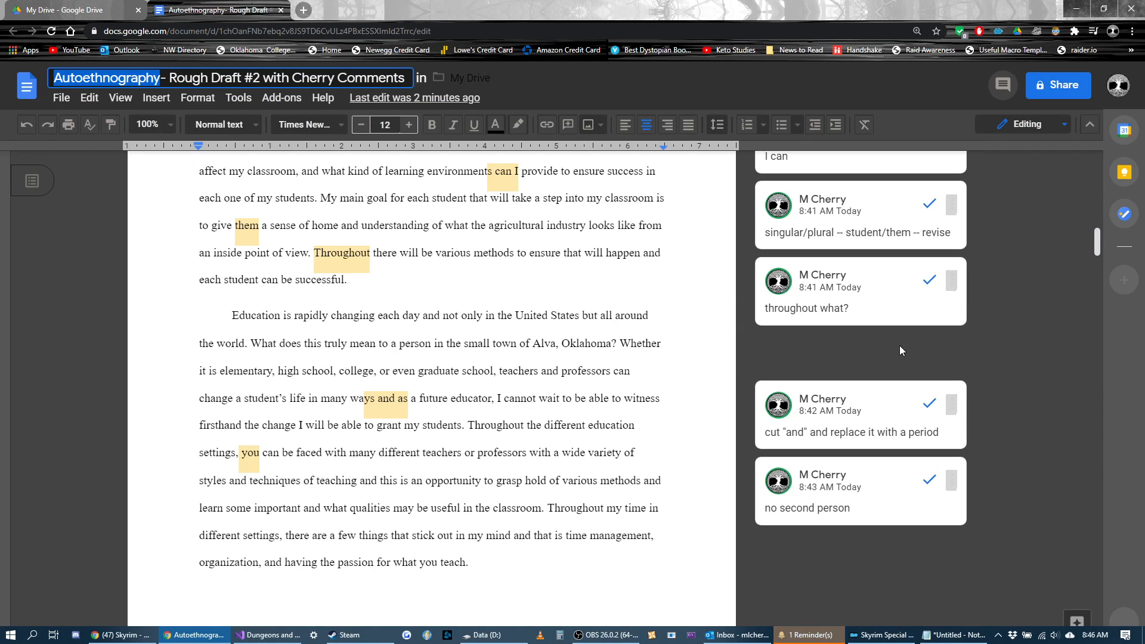
pyautogui.scroll(5, 881, 399)
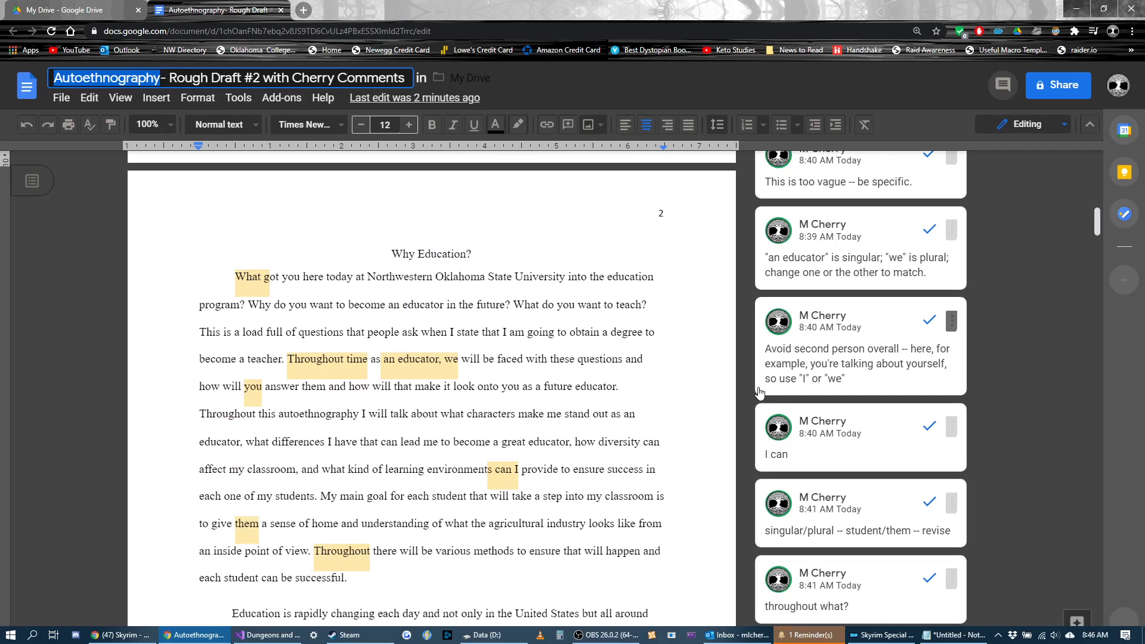
pyautogui.scroll(-1, 526, 337)
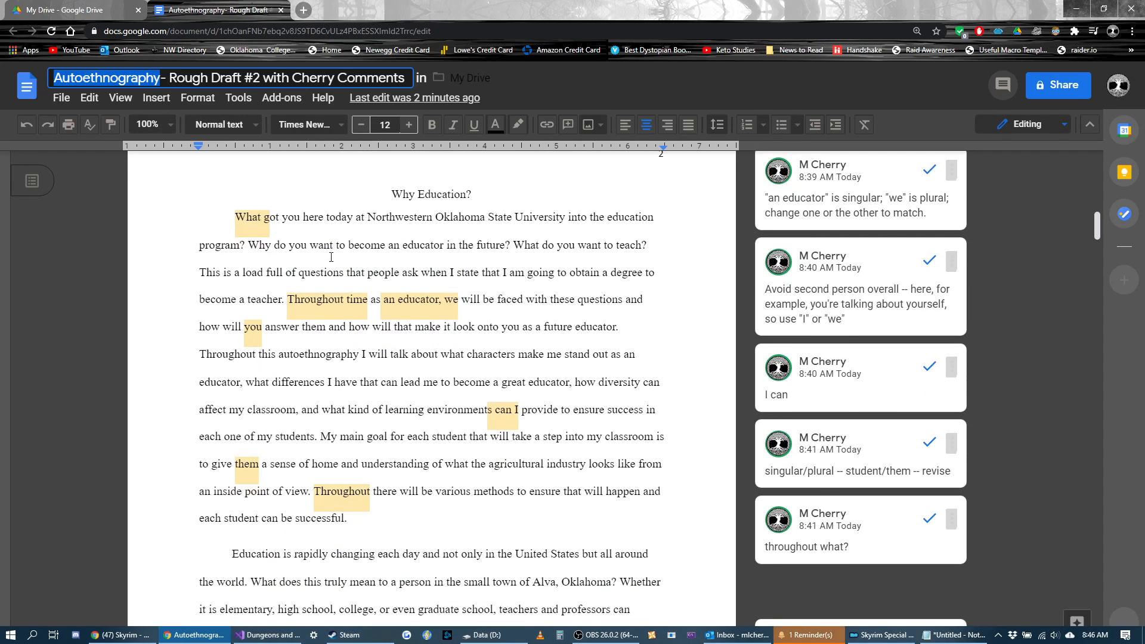
pyautogui.scroll(-2, 427, 403)
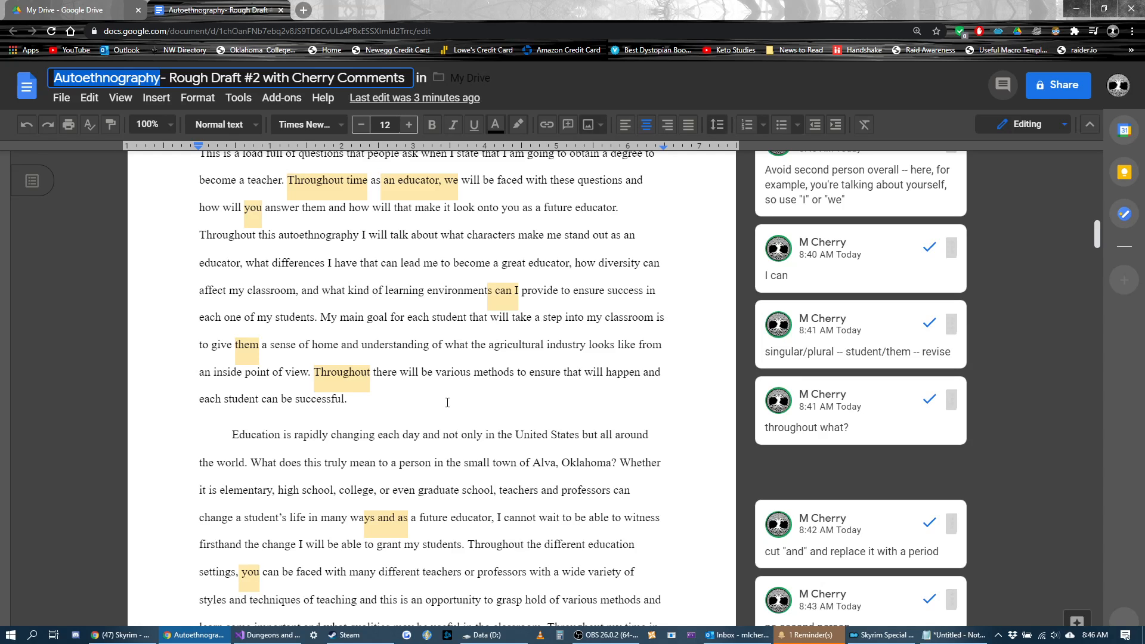
pyautogui.scroll(-2, 466, 405)
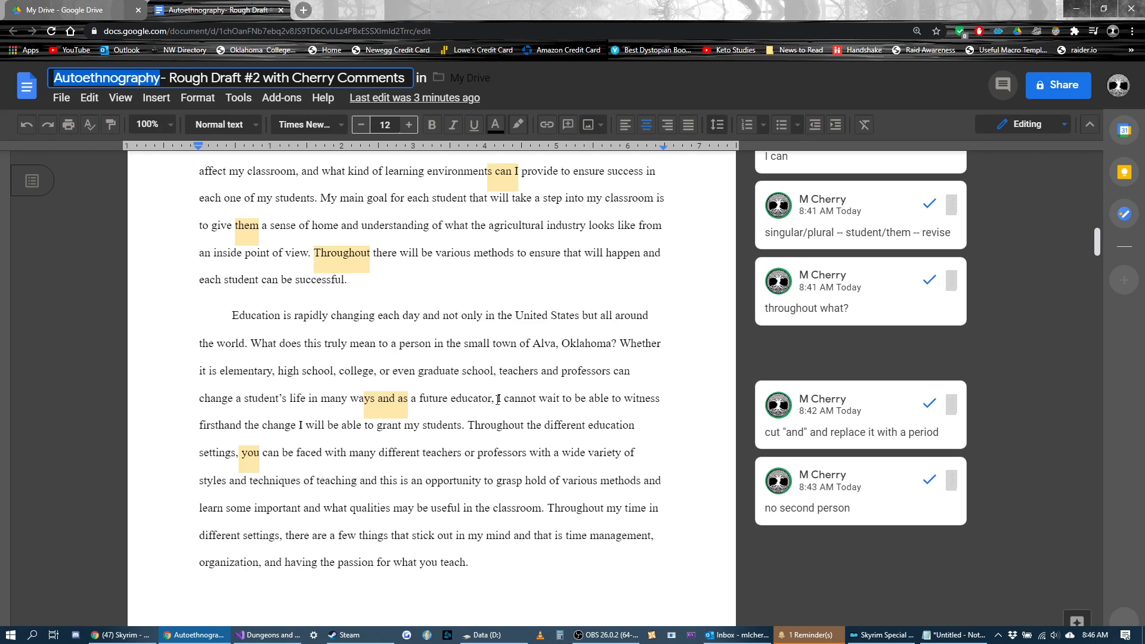
pyautogui.scroll(4, 534, 381)
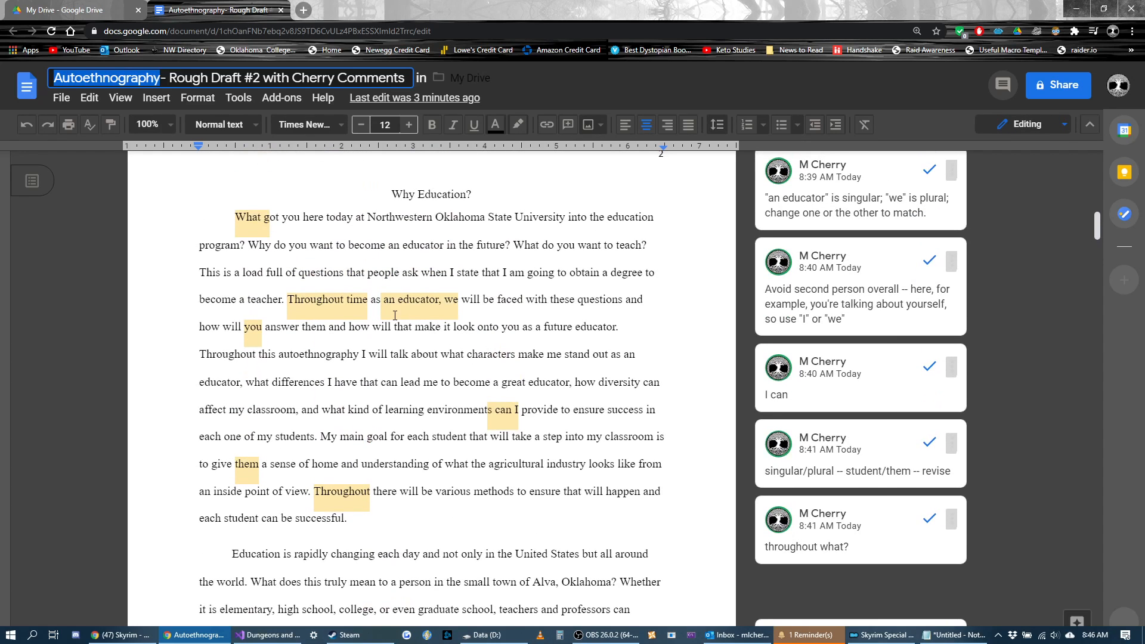
# Step: Examine the second-person "you" in the opening paragraph and in the second paragraph's "Throughout the different education settings" sentence
pyautogui.moveTo(263, 328); pyautogui.dragTo(241, 330)
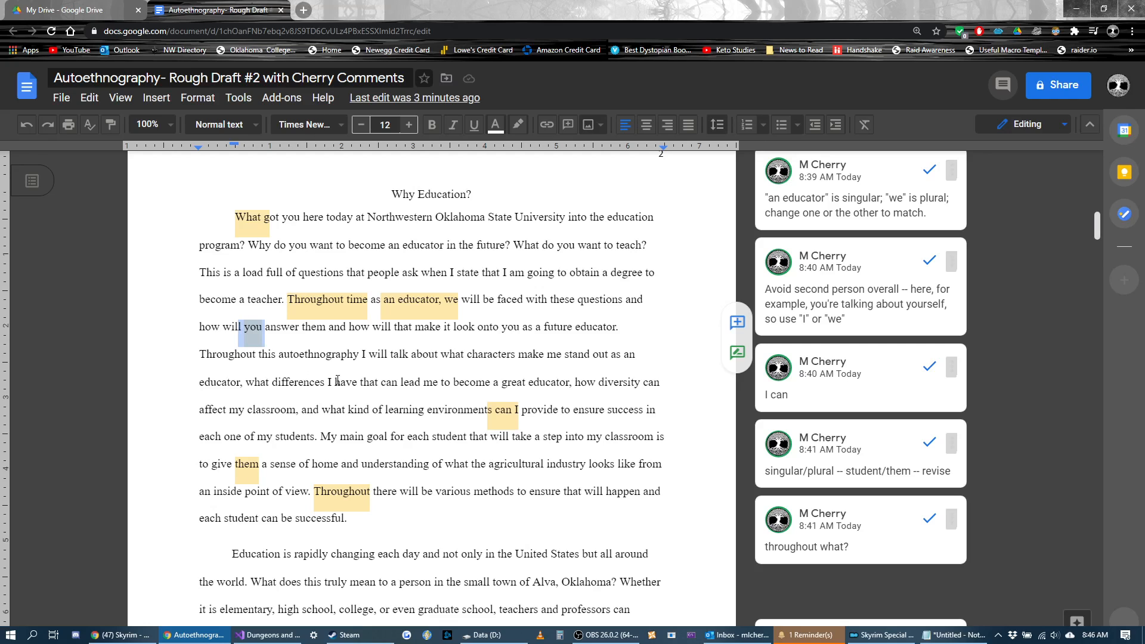
pyautogui.scroll(-3, 338, 381)
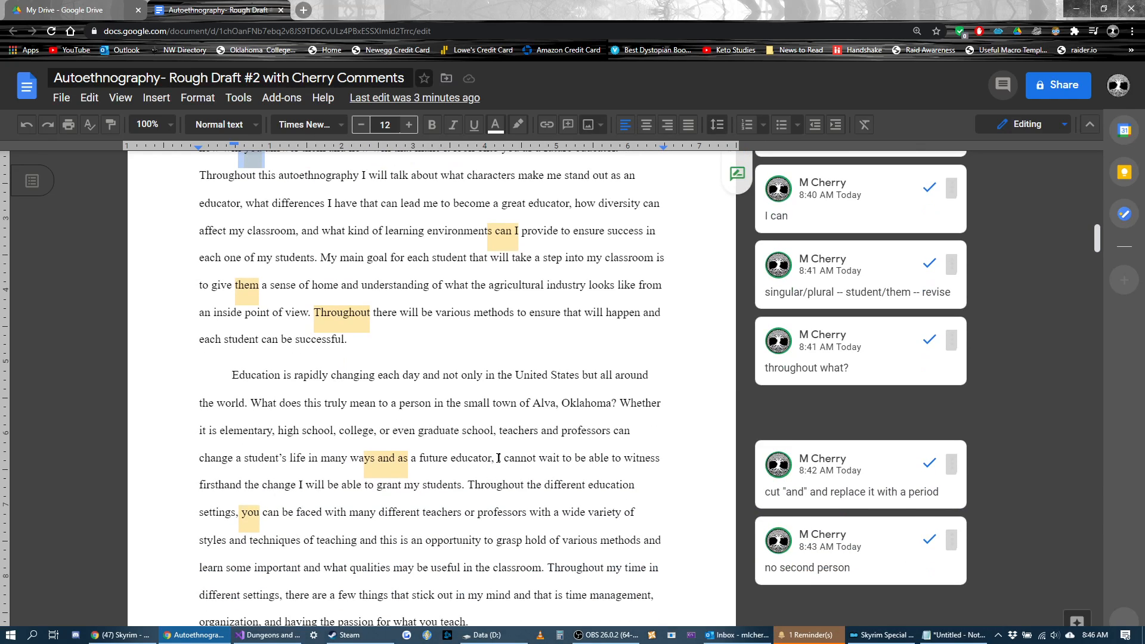
pyautogui.moveTo(494, 458); pyautogui.dragTo(379, 513)
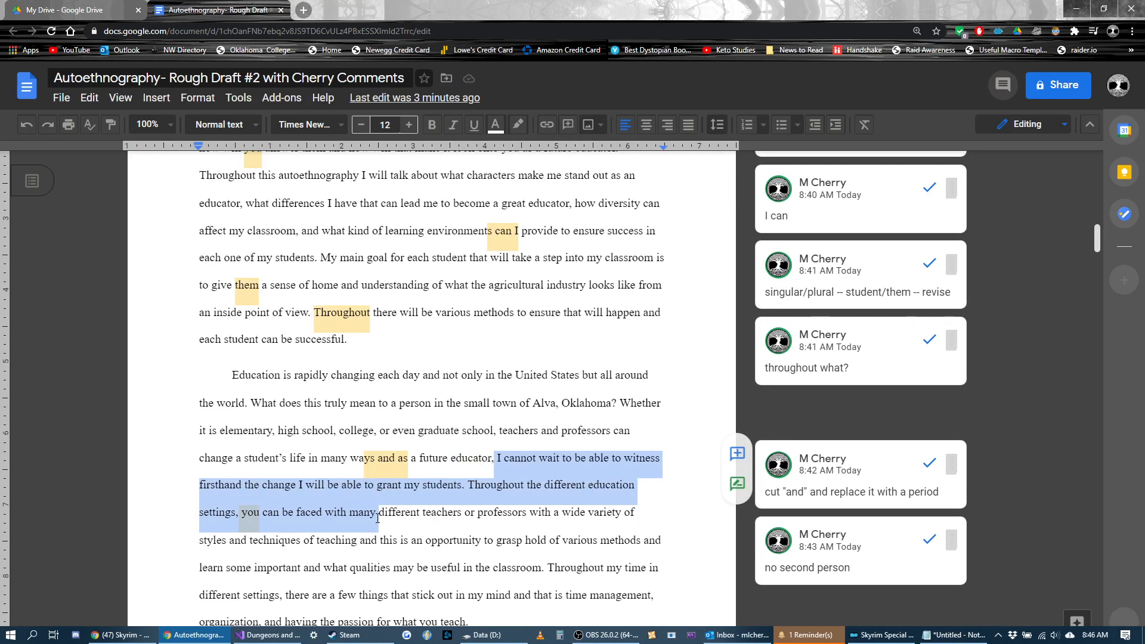
pyautogui.click(470, 481)
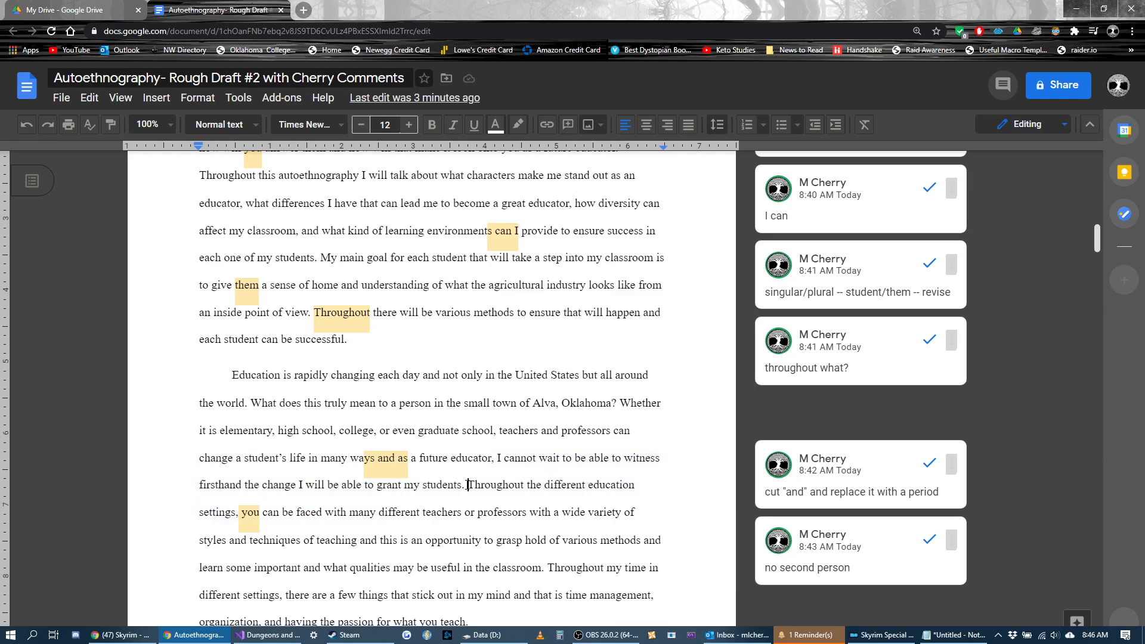
pyautogui.moveTo(469, 481); pyautogui.dragTo(529, 522)
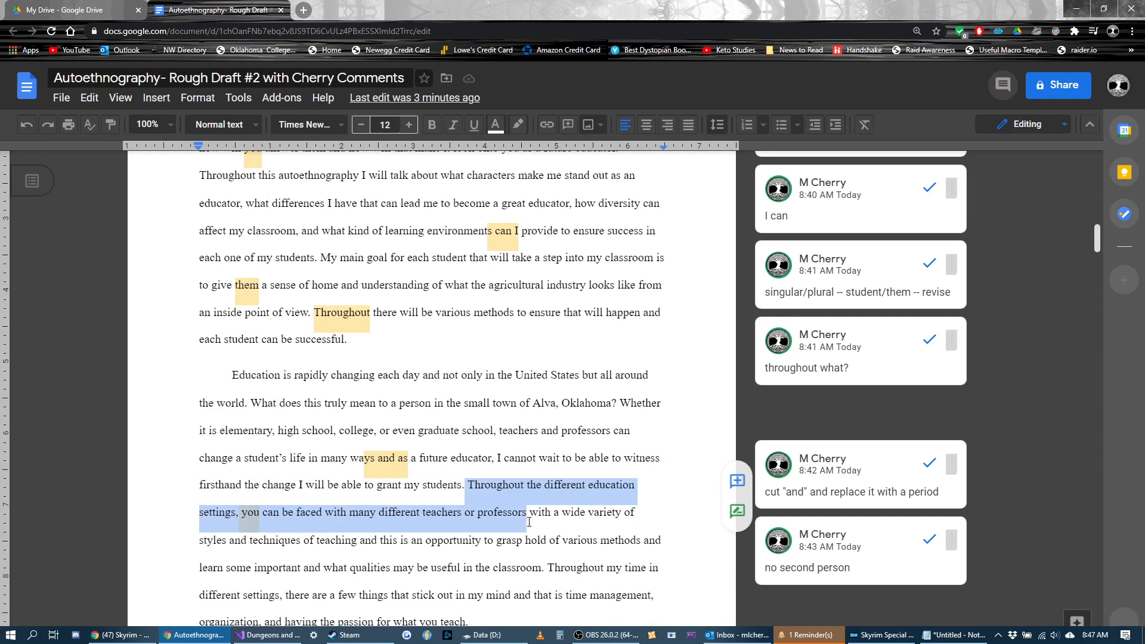
pyautogui.click(262, 514)
pyautogui.click(245, 515)
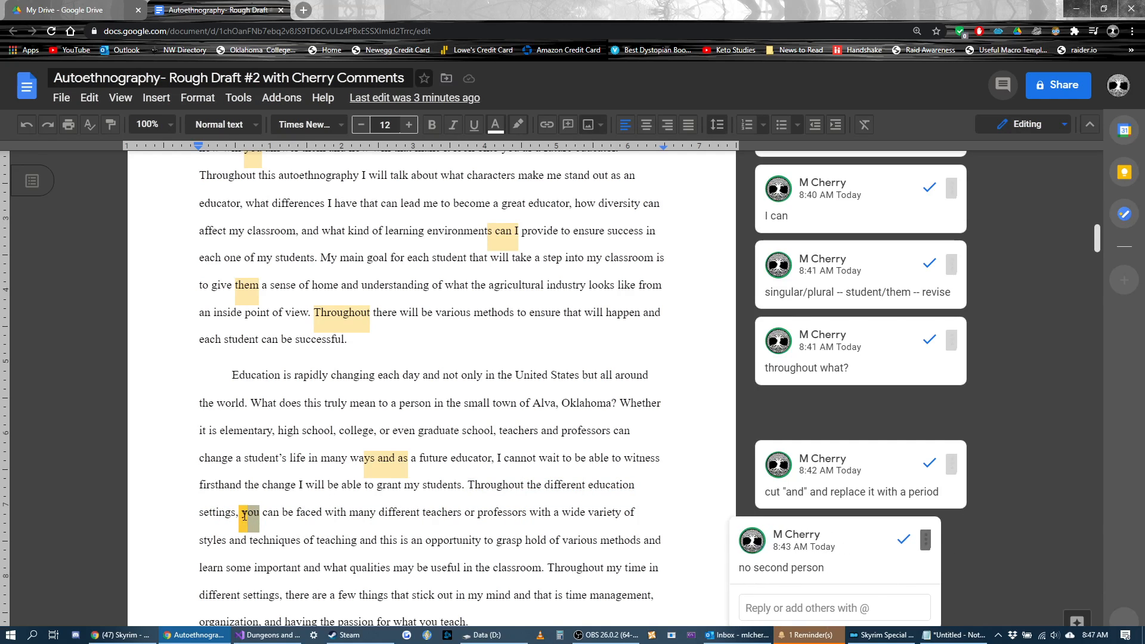
pyautogui.click(263, 512)
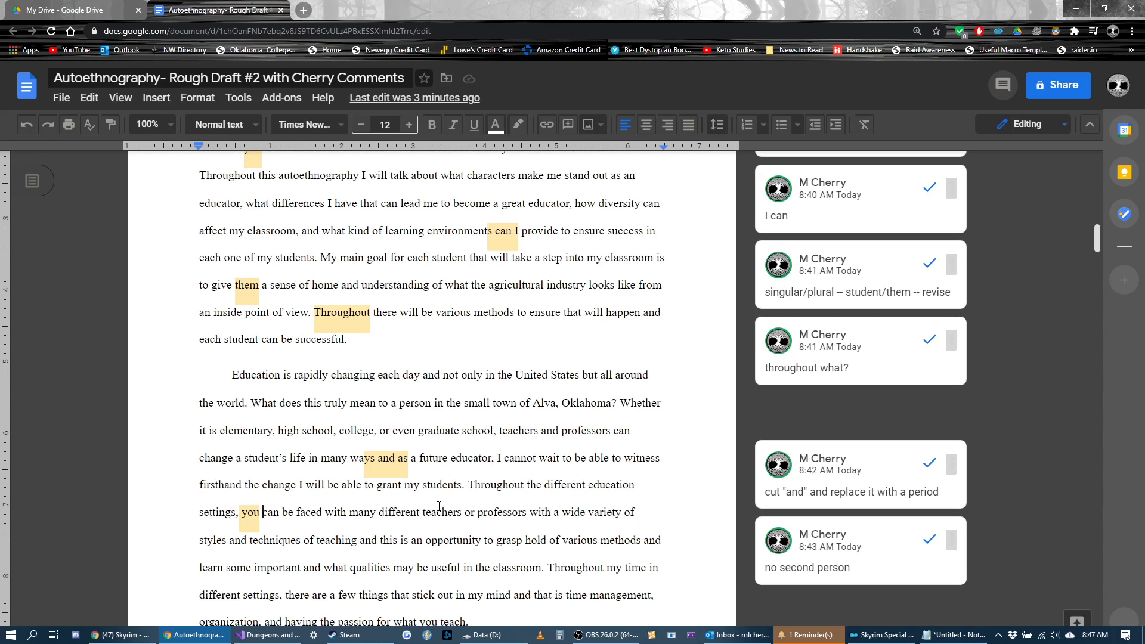
# Step: Compare "an educator, we" with "you" in the opening paragraph's "Throughout time" sentence
pyautogui.scroll(2, 439, 506)
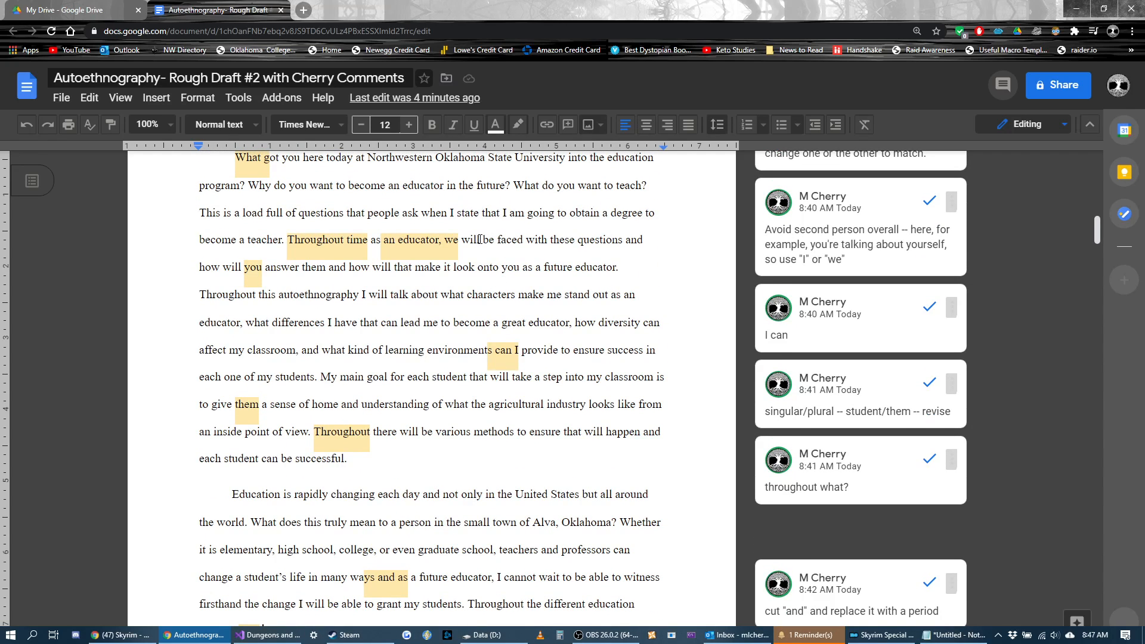
pyautogui.moveTo(381, 239); pyautogui.dragTo(290, 281)
pyautogui.hotkey('shift', 'Right')
pyautogui.hotkey('shift', 'Right')
pyautogui.hotkey('shift', 'Right')
pyautogui.hotkey('shift', 'Right')
pyautogui.hotkey('shift', 'Right')
pyautogui.hotkey('shift', 'Right')
pyautogui.hotkey('shift', 'Right')
pyautogui.hotkey('shift', 'Right')
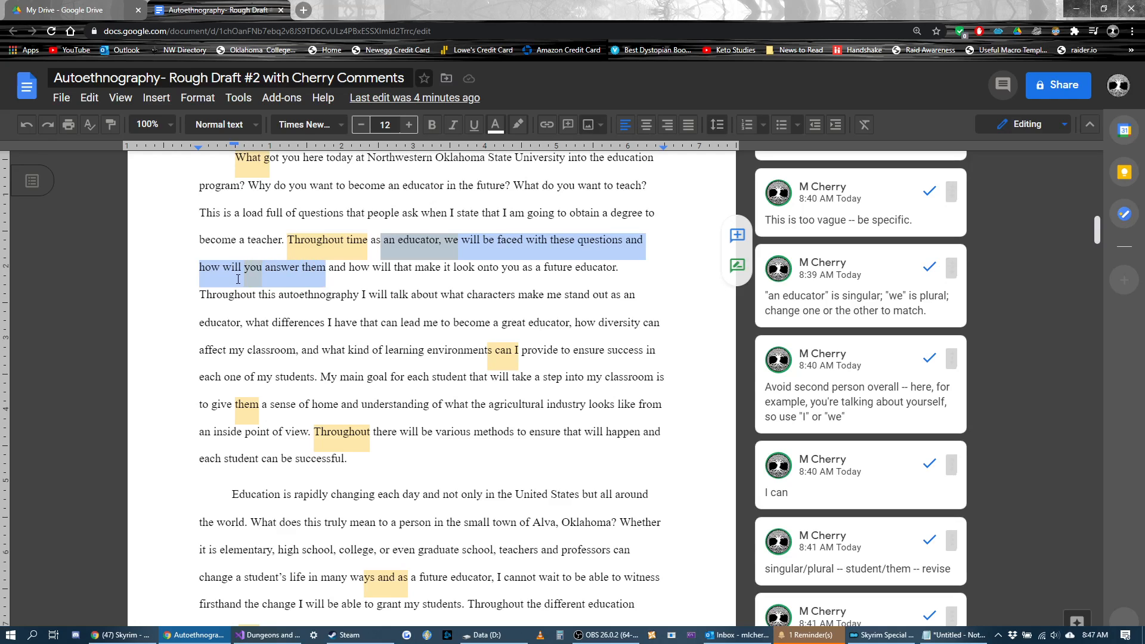
pyautogui.click(260, 270)
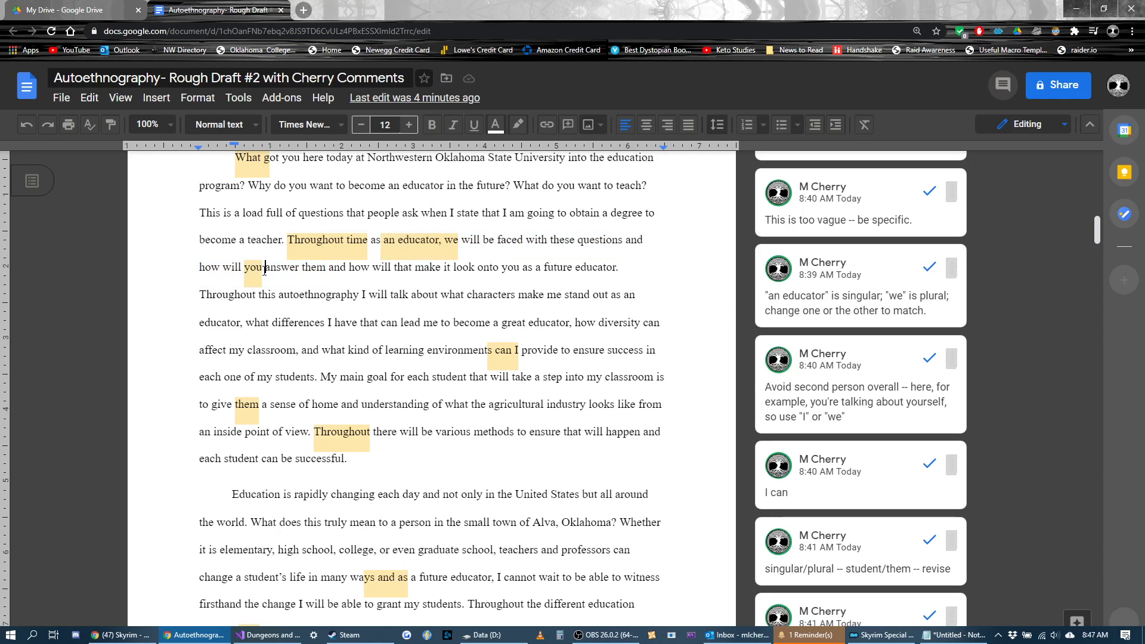
pyautogui.moveTo(258, 272); pyautogui.dragTo(239, 272)
pyautogui.click(372, 322)
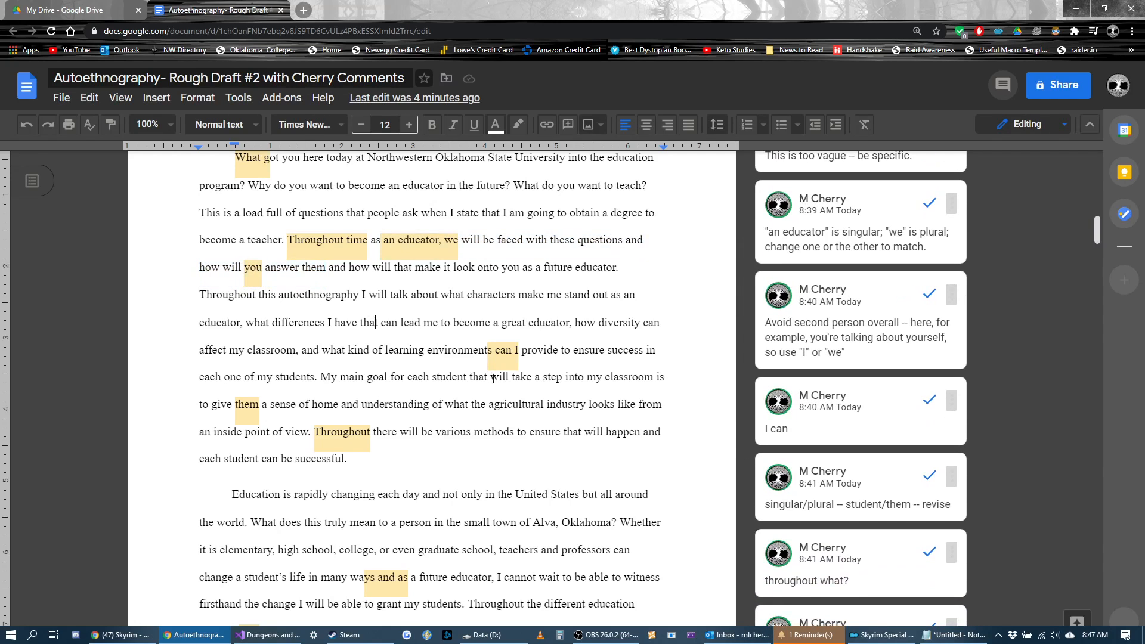
# Step: Examine the singular/plural comment on "them" against "each student" in the opening paragraph
pyautogui.scroll(-3, 477, 410)
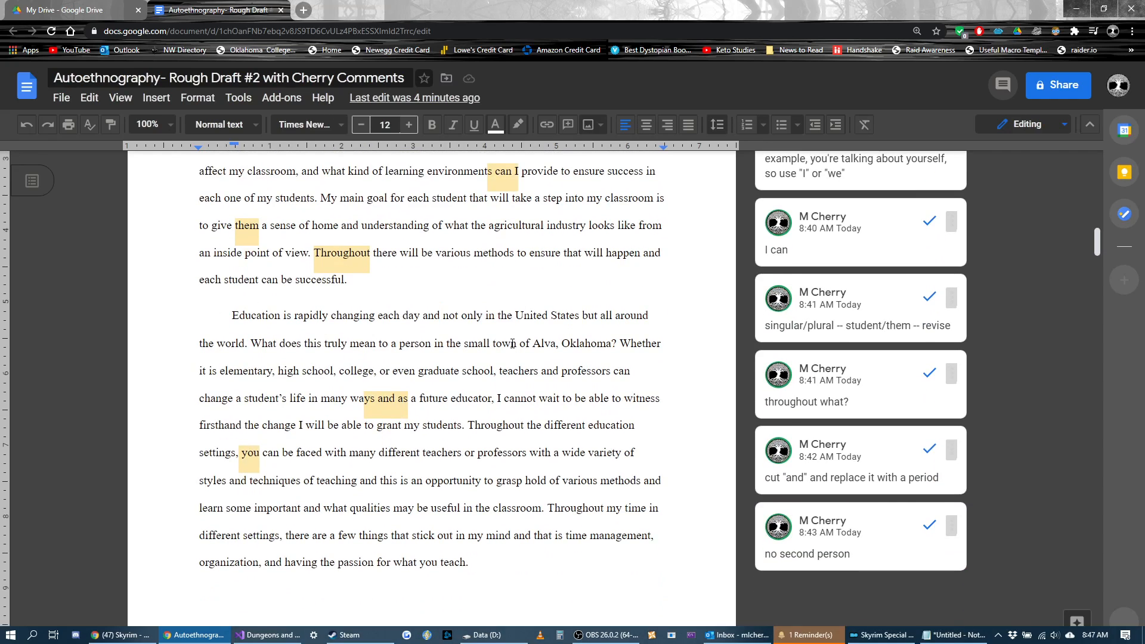
pyautogui.click(858, 322)
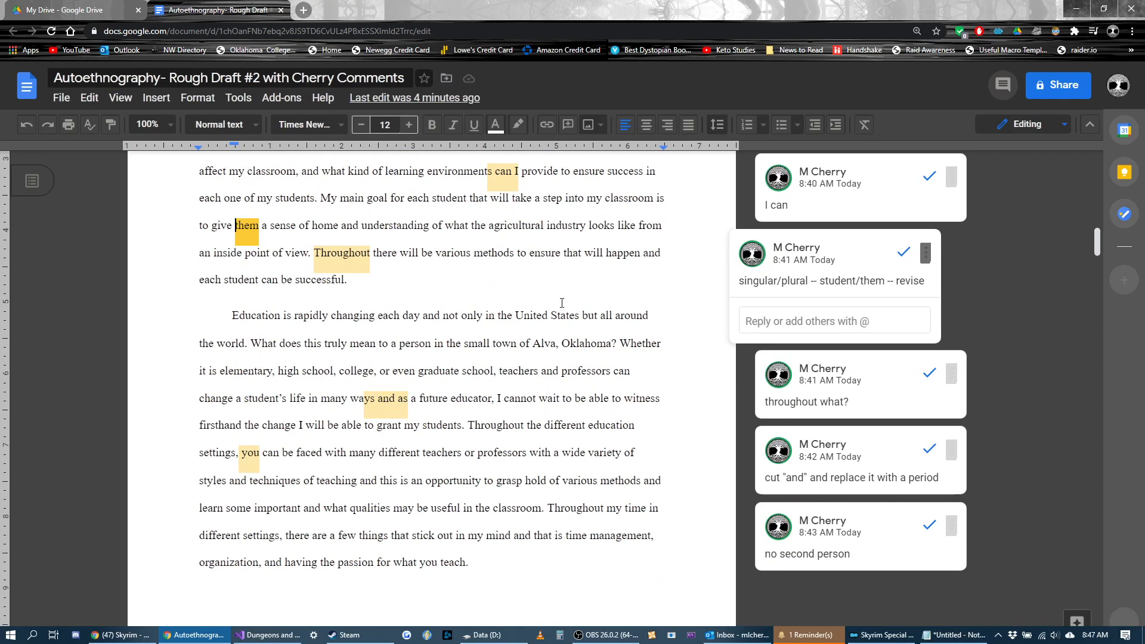
pyautogui.scroll(2, 561, 302)
pyautogui.doubleClick(235, 344)
pyautogui.click(313, 345)
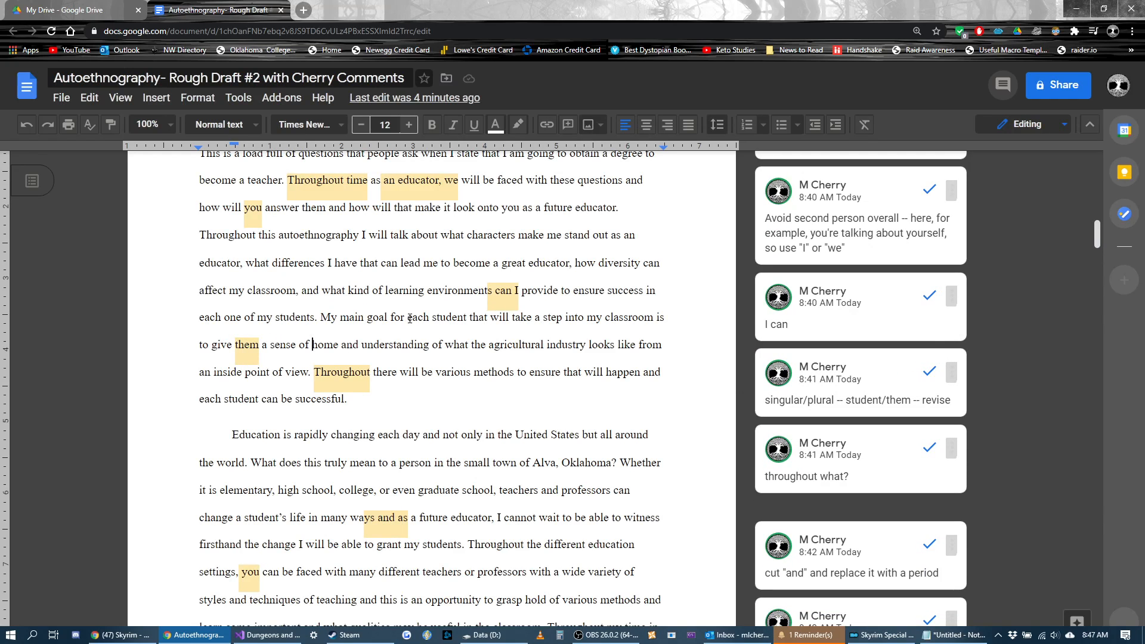
pyautogui.moveTo(405, 319); pyautogui.dragTo(551, 318)
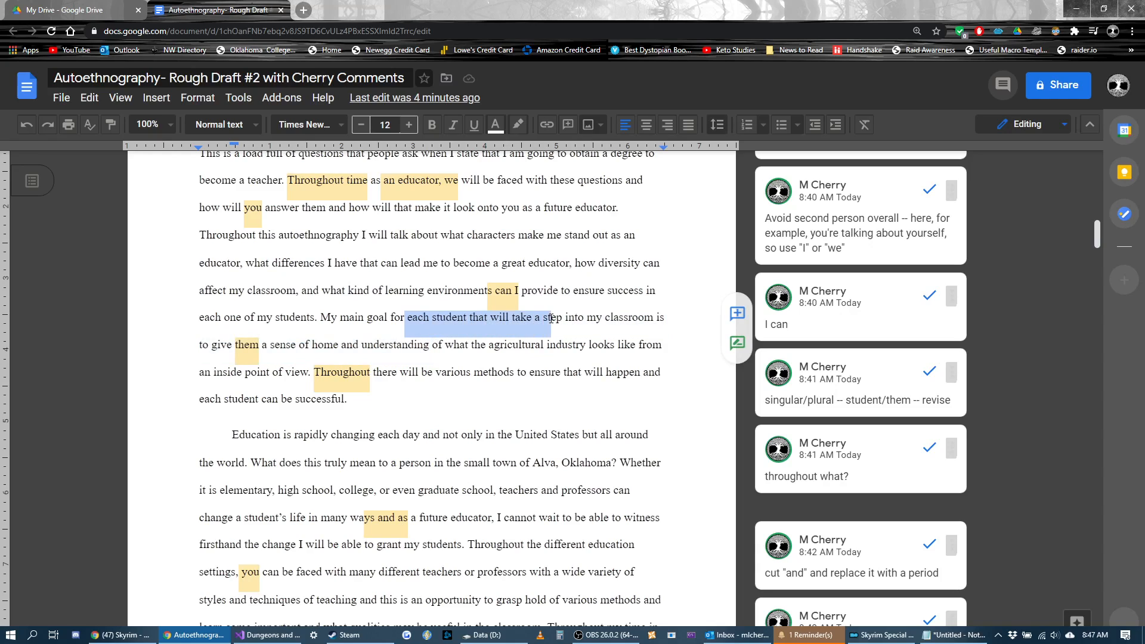
pyautogui.moveTo(233, 344); pyautogui.dragTo(261, 345)
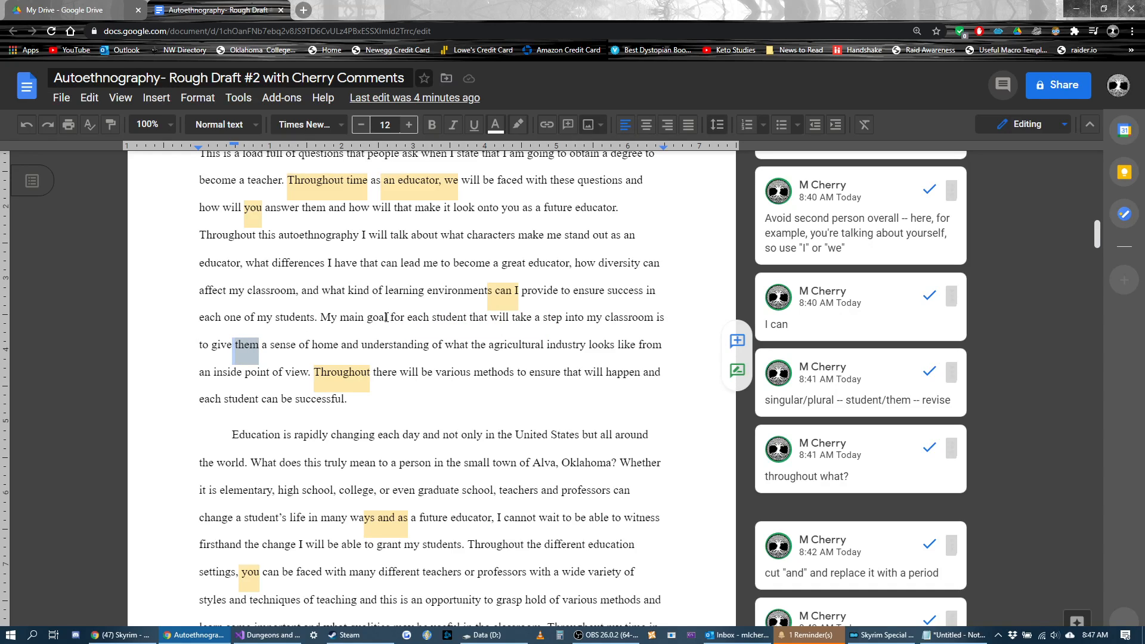
pyautogui.moveTo(410, 318); pyautogui.dragTo(491, 318)
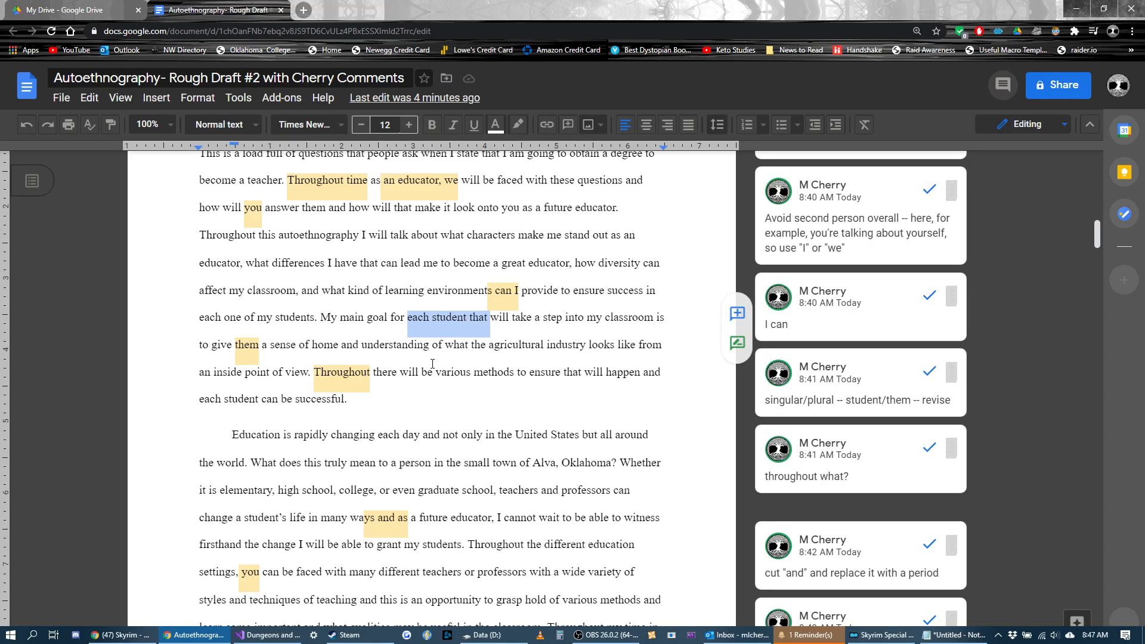
# Step: Add the comment "Stop this sentence here and start a new one." to the "and" after "techniques of teaching" in the second paragraph
pyautogui.scroll(-3, 441, 360)
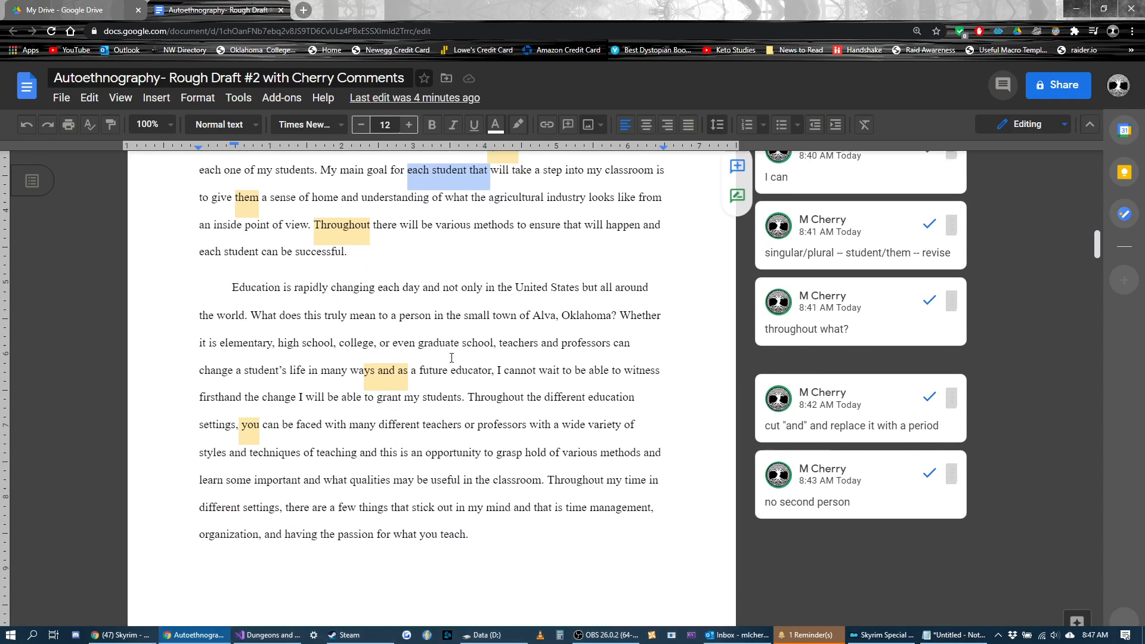
pyautogui.scroll(-1, 451, 358)
pyautogui.click(548, 360)
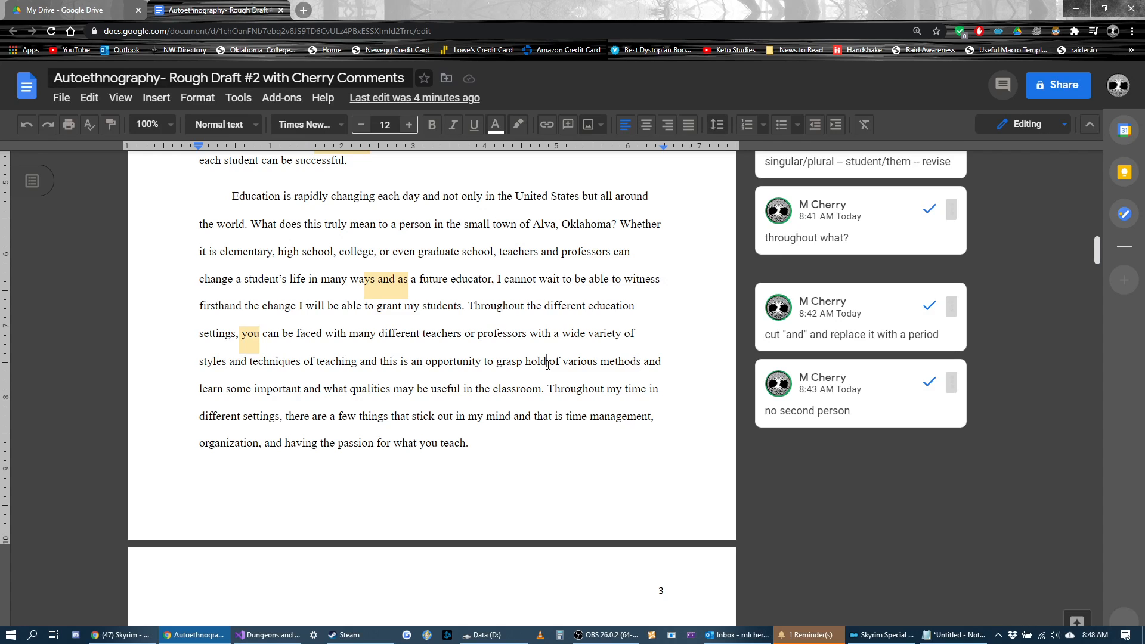
pyautogui.click(813, 413)
pyautogui.click(270, 335)
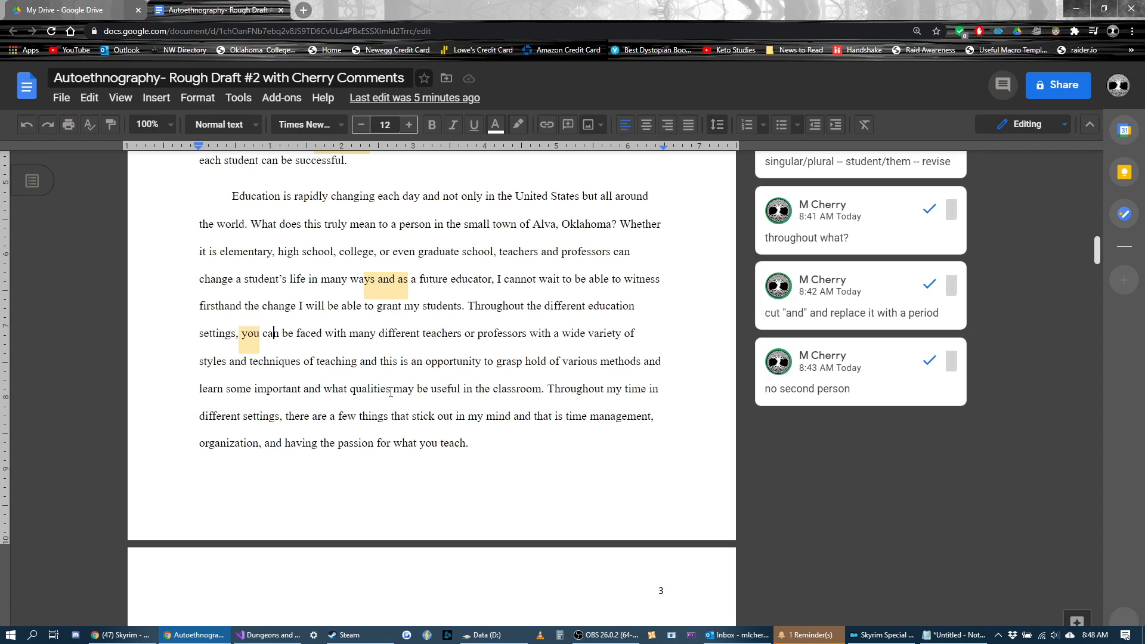
pyautogui.moveTo(378, 365); pyautogui.dragTo(351, 369)
pyautogui.hotkey('ctrl', 'alt', 'm')
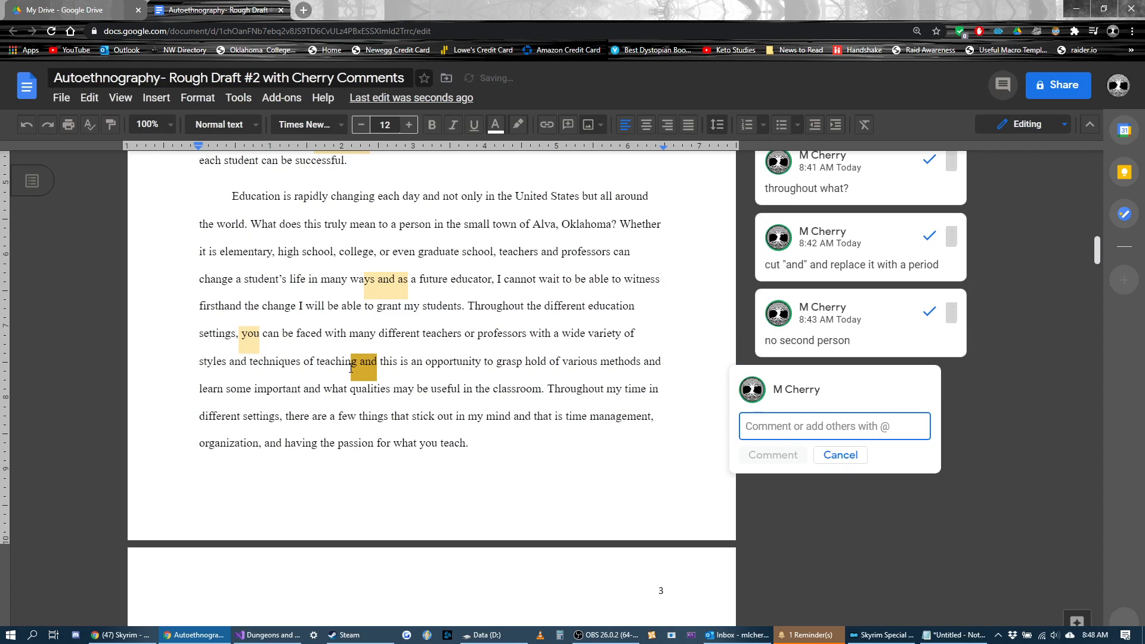
pyautogui.write('Stop this ')
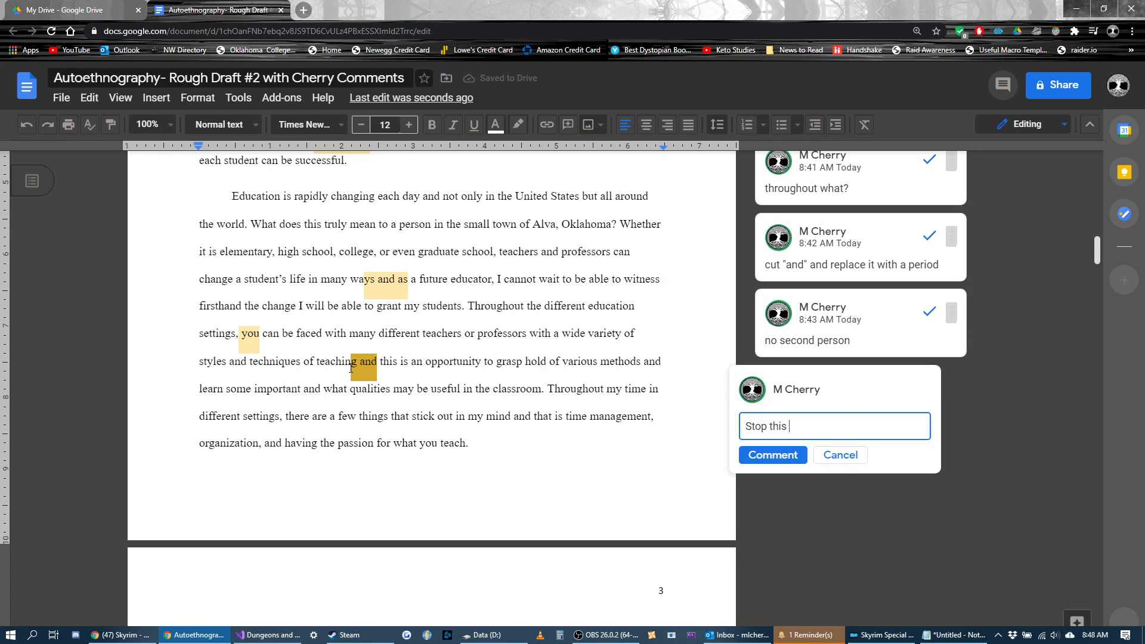
pyautogui.write('sentence here and start a new one.')
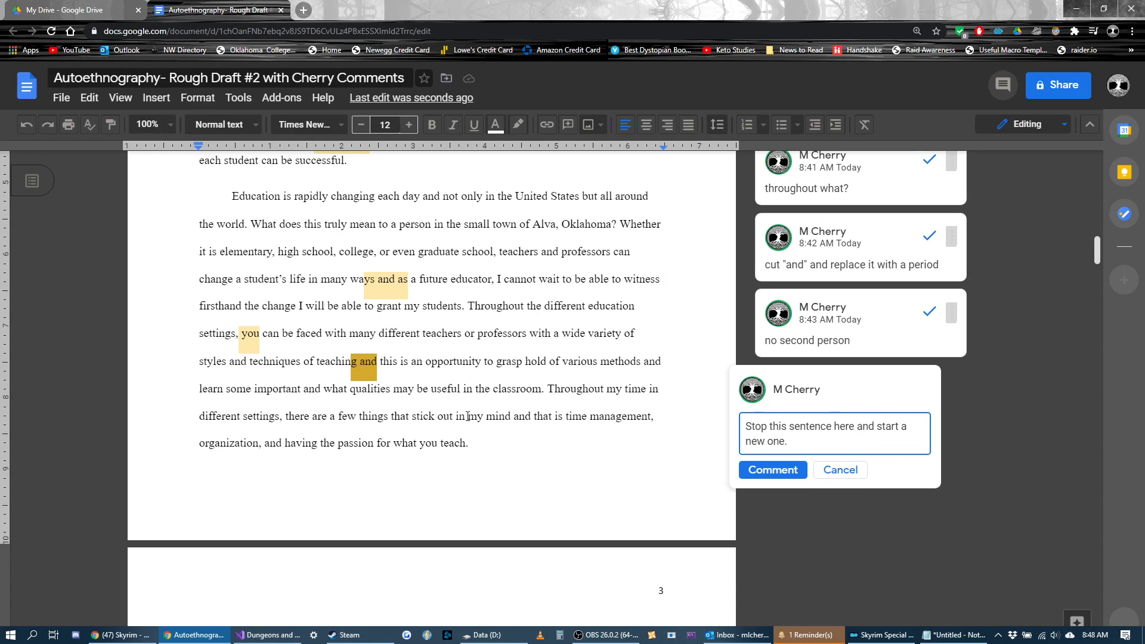
pyautogui.click(772, 470)
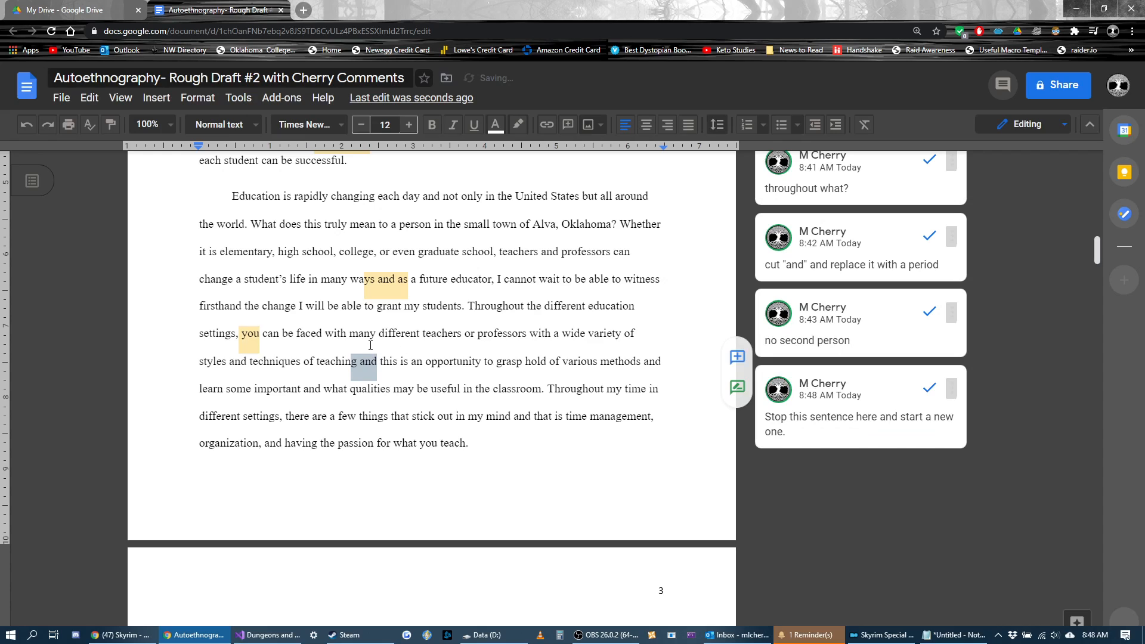
# Step: Examine the second paragraph's long "Throughout the different education settings" sentence and the places where "and" joins its clauses
pyautogui.moveTo(466, 306); pyautogui.dragTo(542, 393)
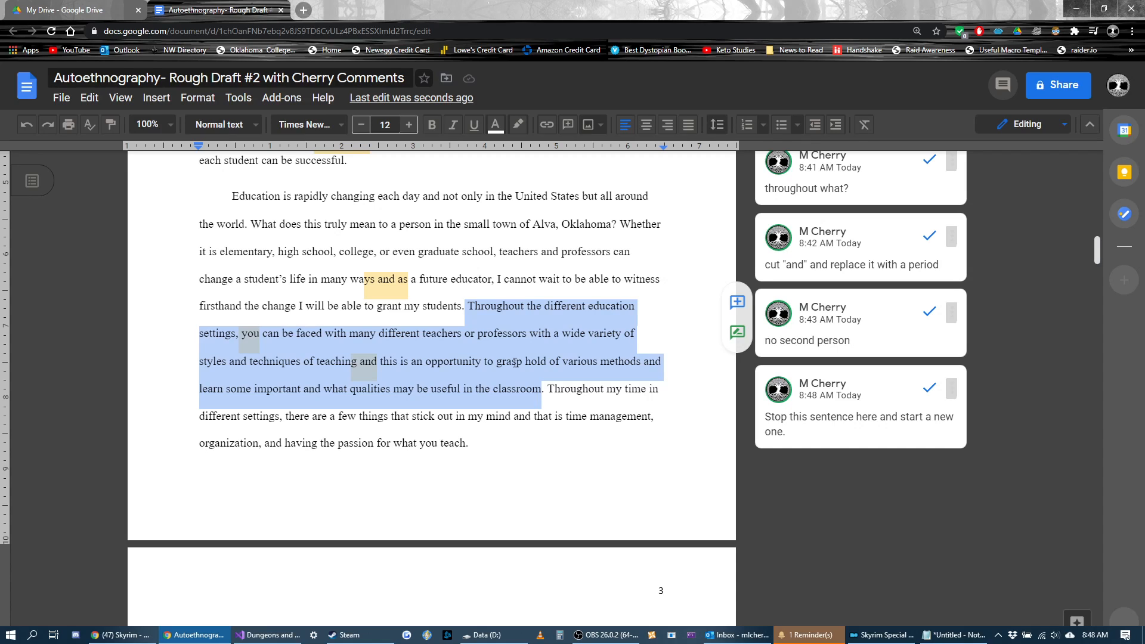
pyautogui.click(473, 306)
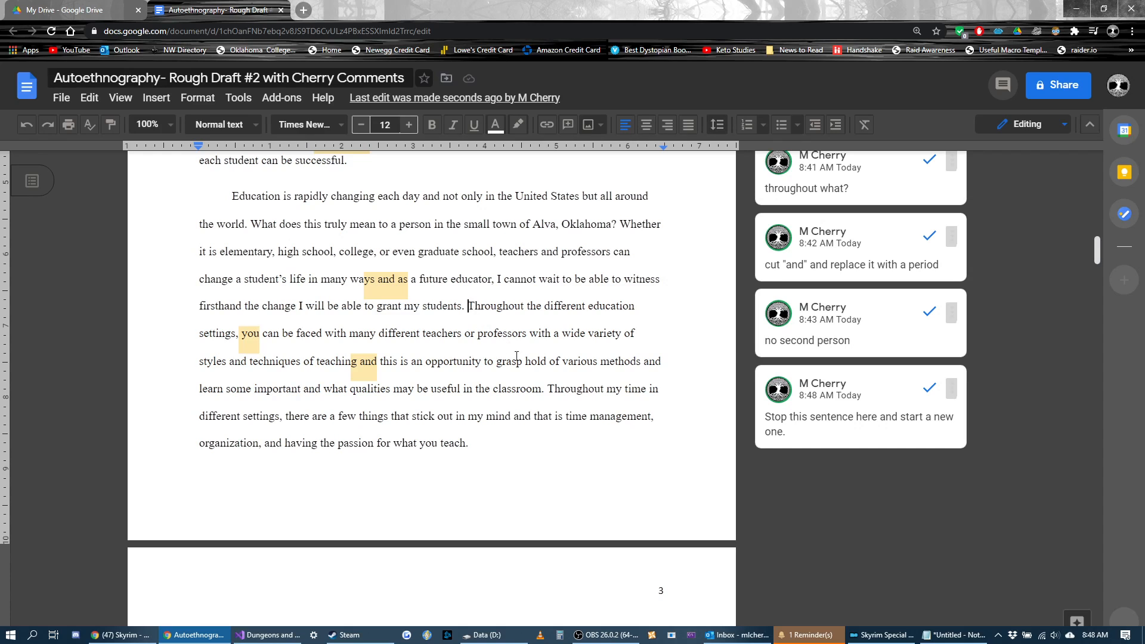
pyautogui.keyDown('shift'); pyautogui.click(546, 396); pyautogui.keyUp('shift')
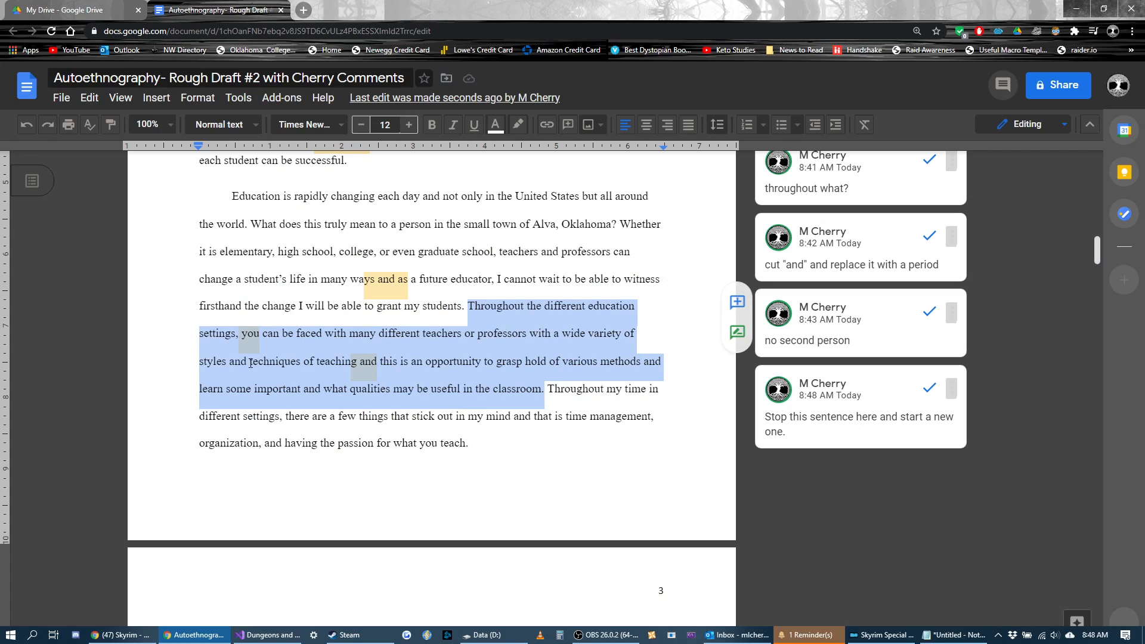
pyautogui.click(385, 366)
pyautogui.moveTo(380, 361); pyautogui.dragTo(357, 364)
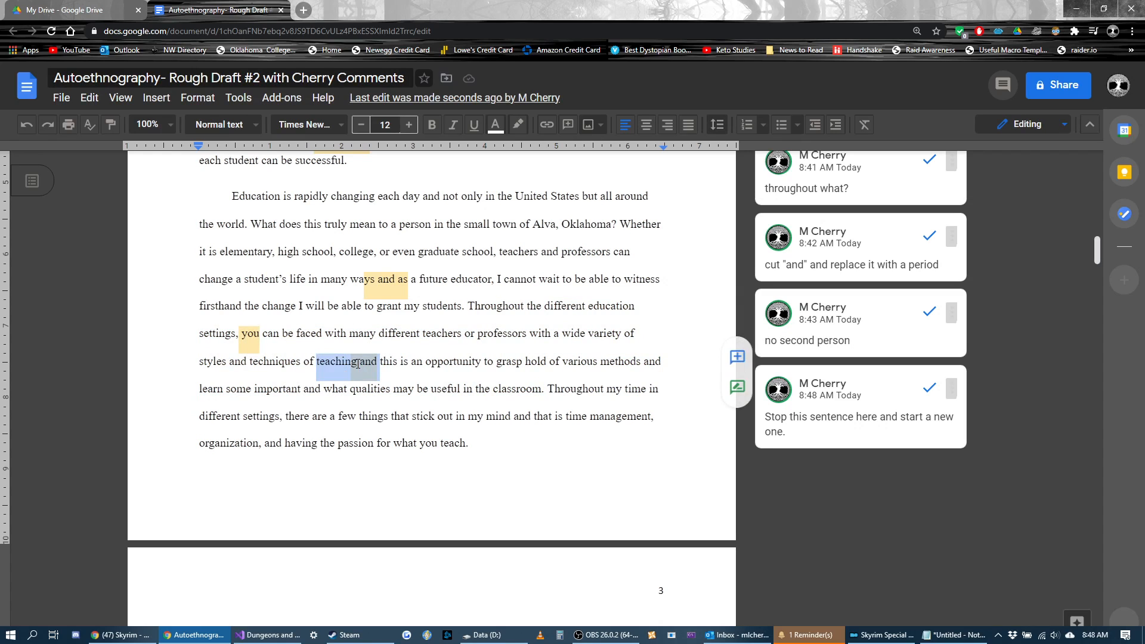
pyautogui.moveTo(667, 368); pyautogui.dragTo(643, 365)
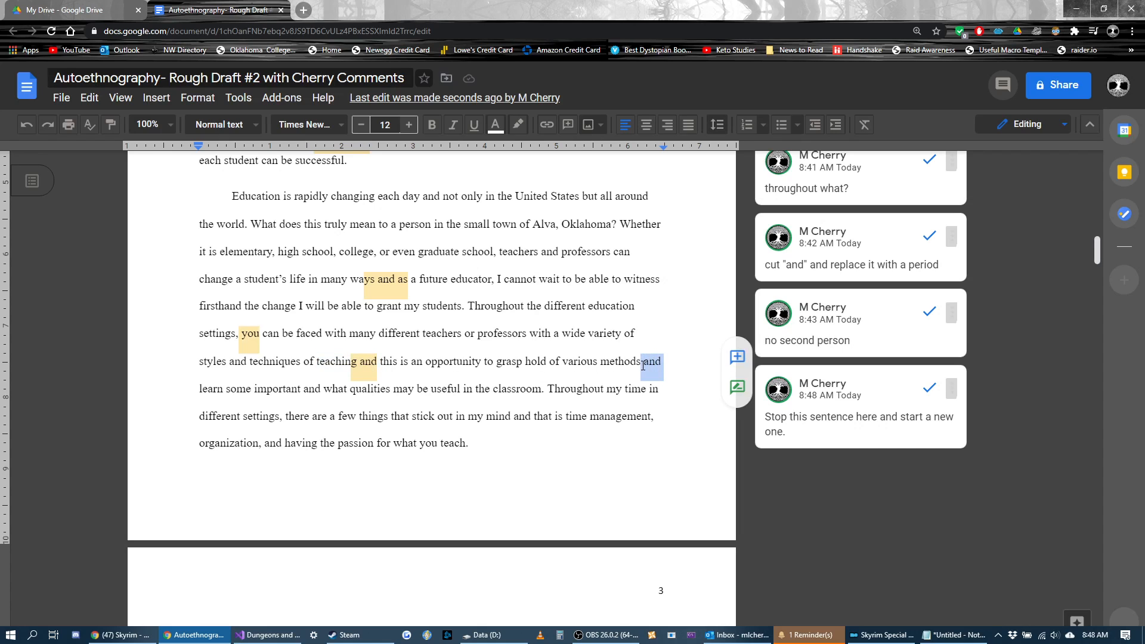
# Step: Examine where the clause starting "this is an opportunity" begins and where its sentence ends in the second paragraph
pyautogui.click(389, 362)
pyautogui.moveTo(381, 361); pyautogui.dragTo(360, 364)
pyautogui.click(396, 363)
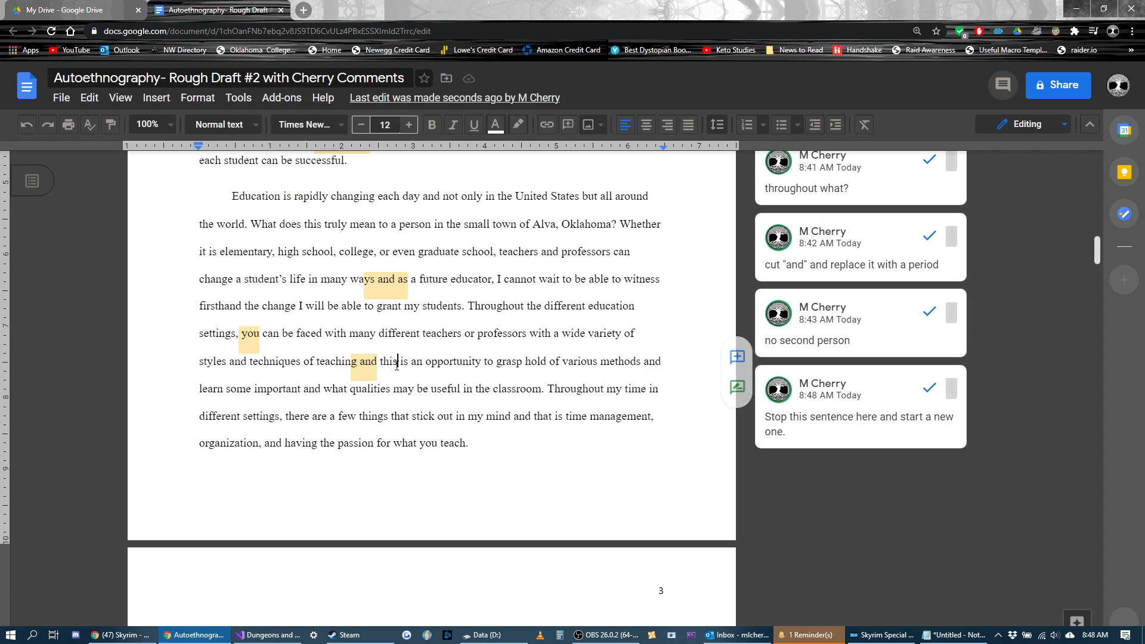
pyautogui.click(547, 391)
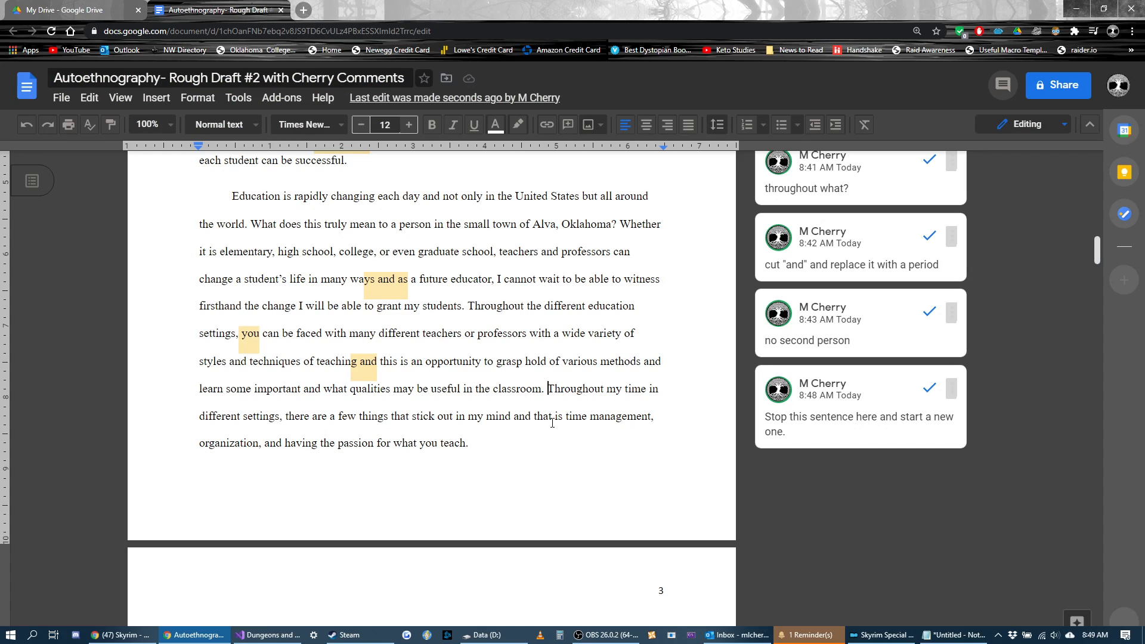
# Step: Add the comment "Cut this phrase and replace it with a colon." to "and that is" in the second paragraph's last sentence
pyautogui.moveTo(565, 417); pyautogui.dragTo(514, 420)
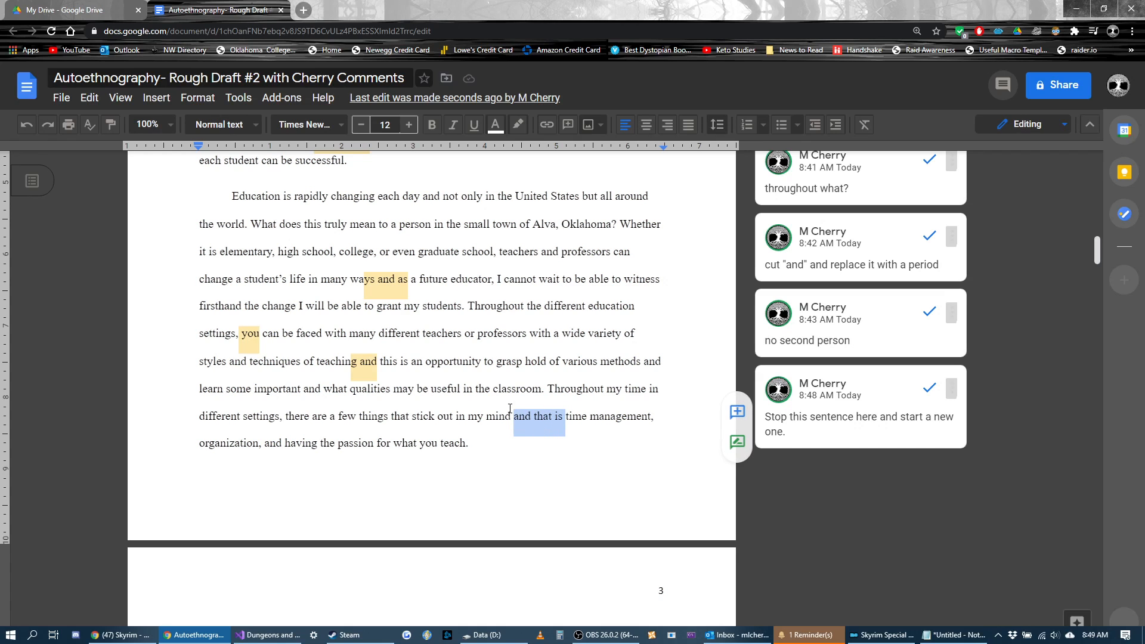
pyautogui.scroll(3, 616, 477)
pyautogui.scroll(-3, 616, 473)
pyautogui.hotkey('ctrl', 'alt', 'm')
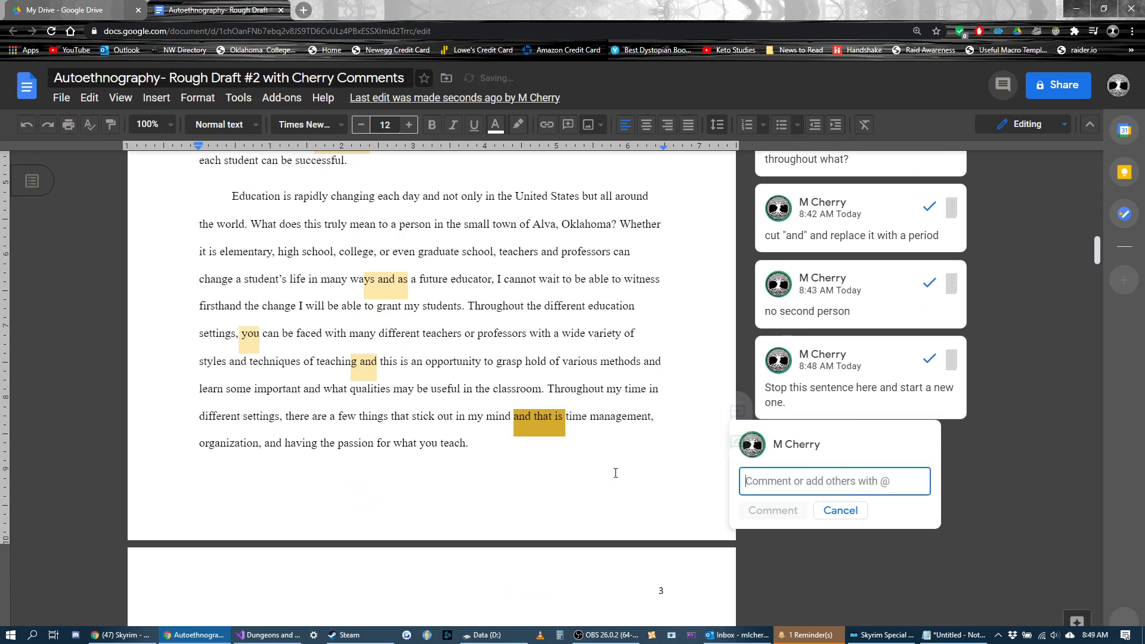
pyautogui.write('Cut this phrase and replace it with a colon.')
pyautogui.click(769, 525)
pyautogui.click(610, 467)
# Step: Add the comment "Too vague -- specify times and settings." to "Throughout my time in different settings" in the second paragraph
pyautogui.scroll(-2, 304, 399)
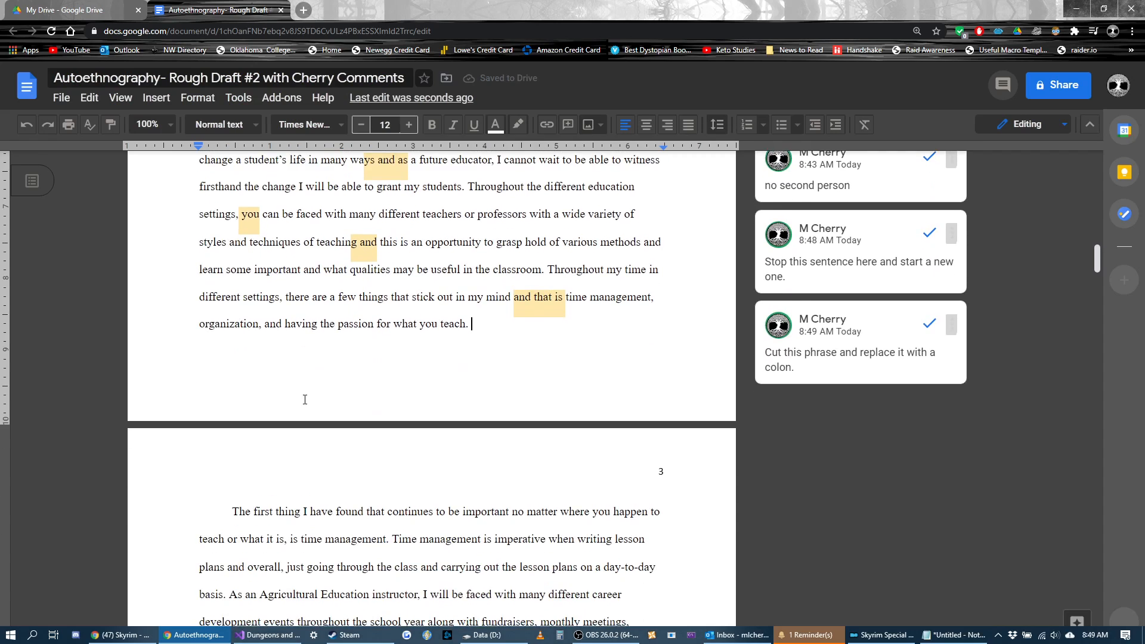
pyautogui.scroll(-1, 304, 399)
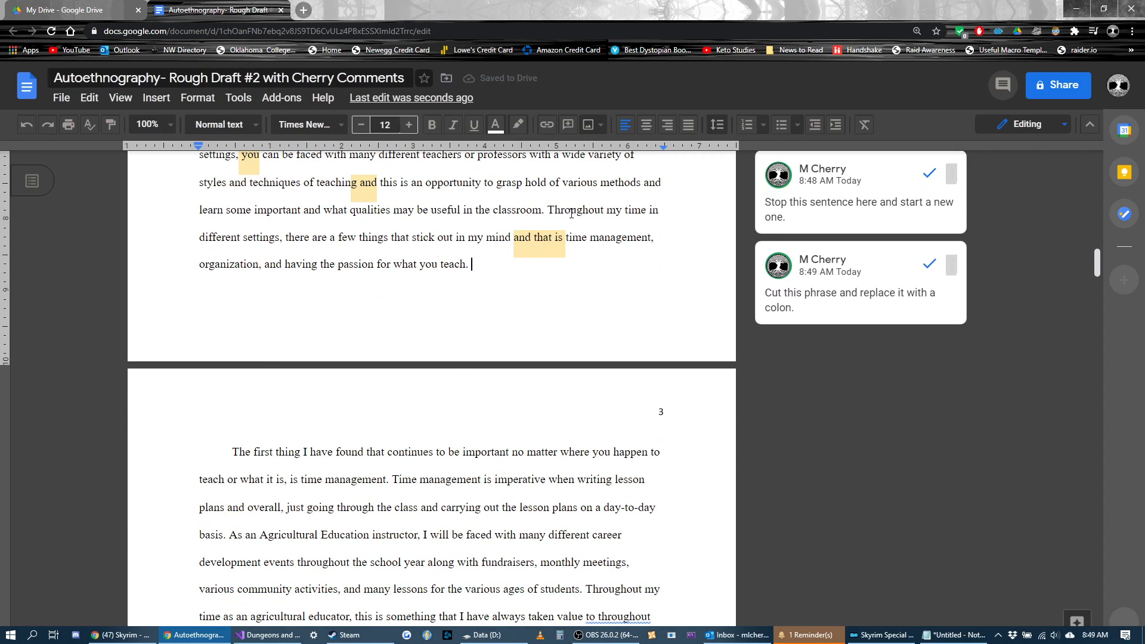
pyautogui.moveTo(548, 210); pyautogui.dragTo(282, 252)
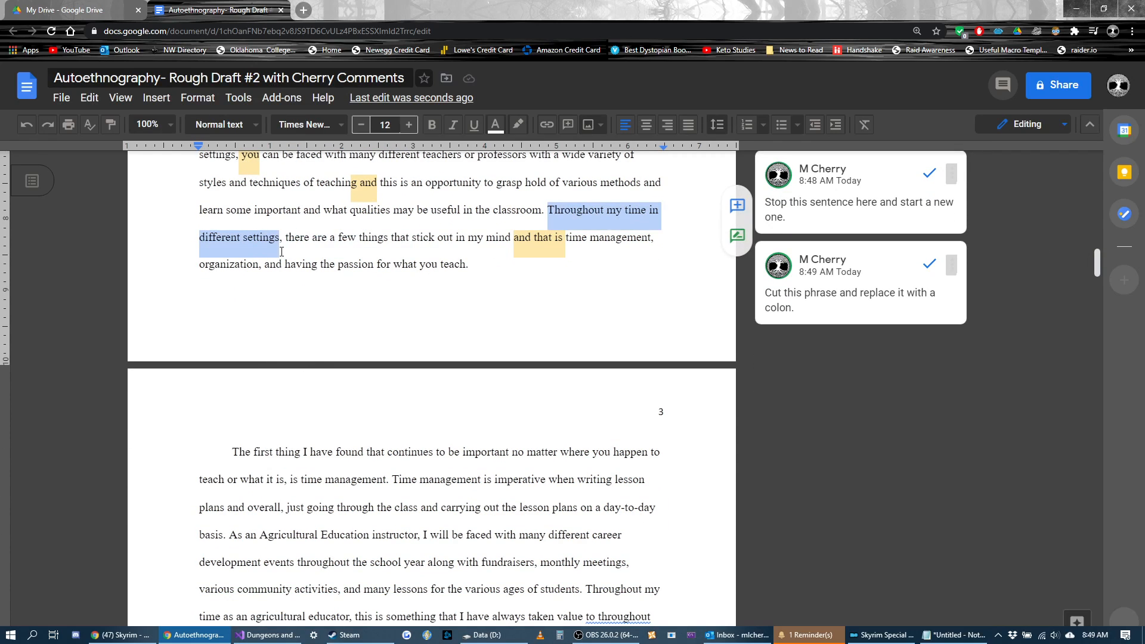
pyautogui.scroll(2, 435, 352)
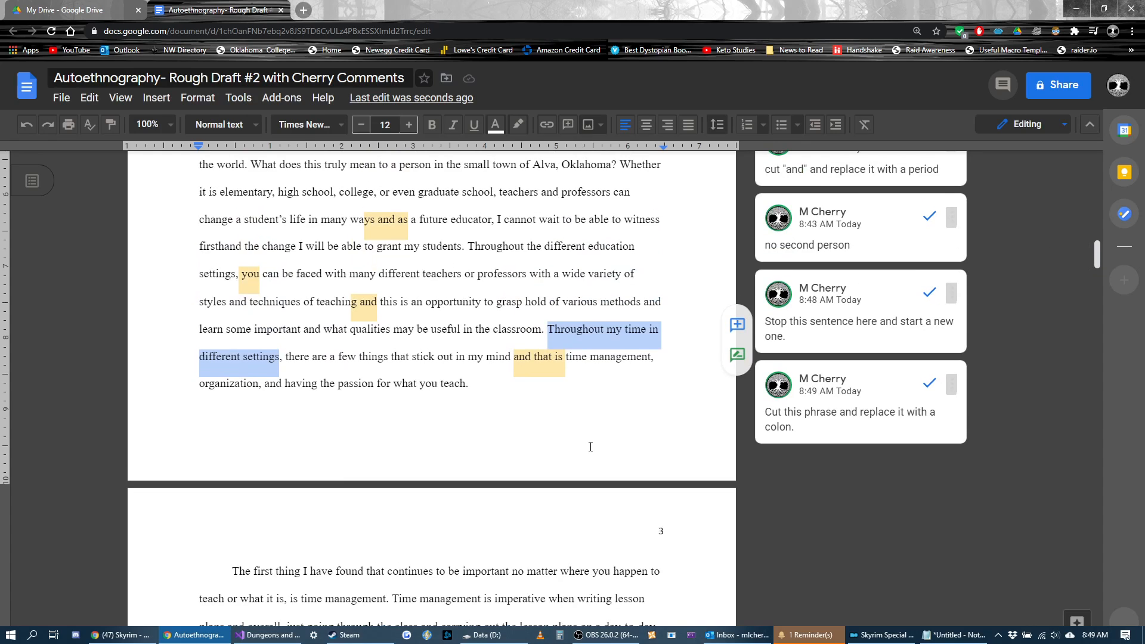
pyautogui.scroll(1, 593, 453)
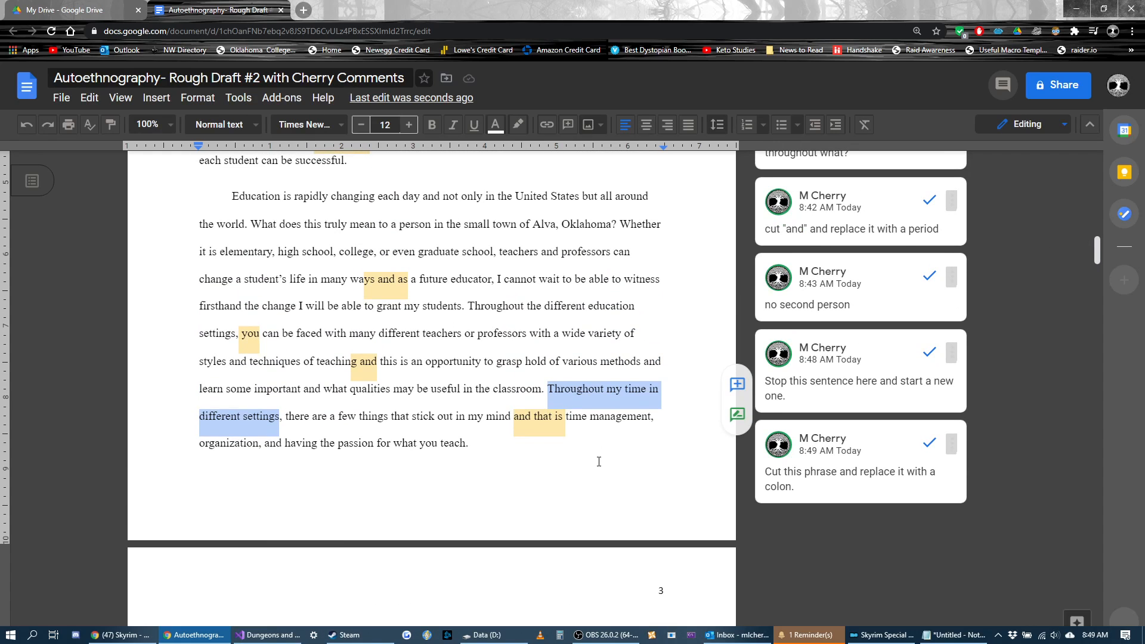
pyautogui.hotkey('ctrl', 'alt', 'm')
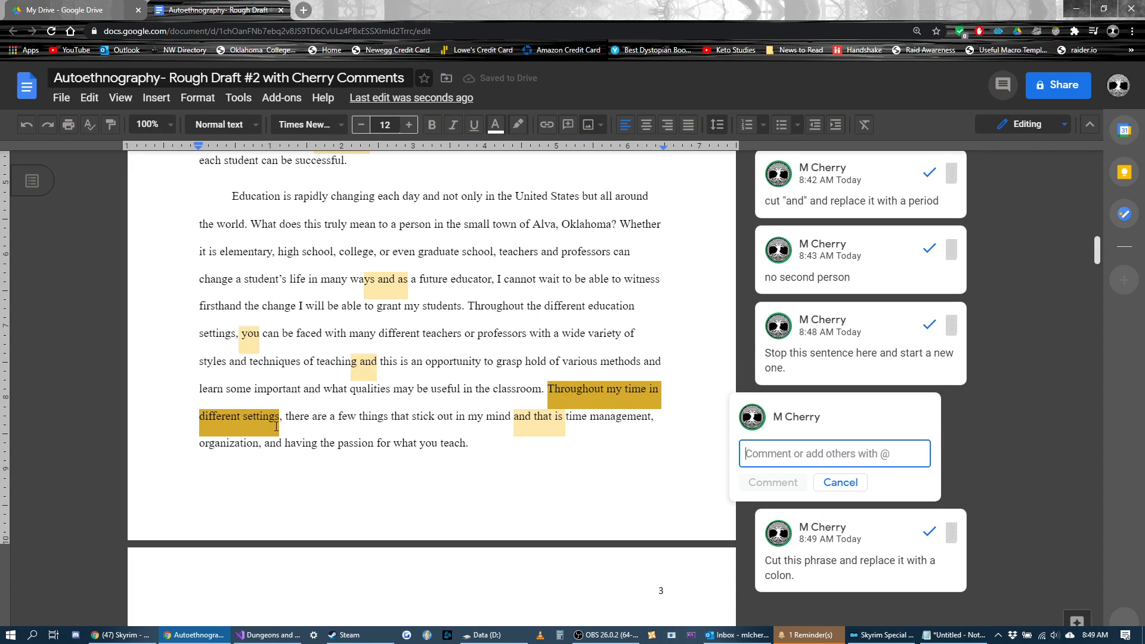
pyautogui.write('Too vague -- specify times and settings.')
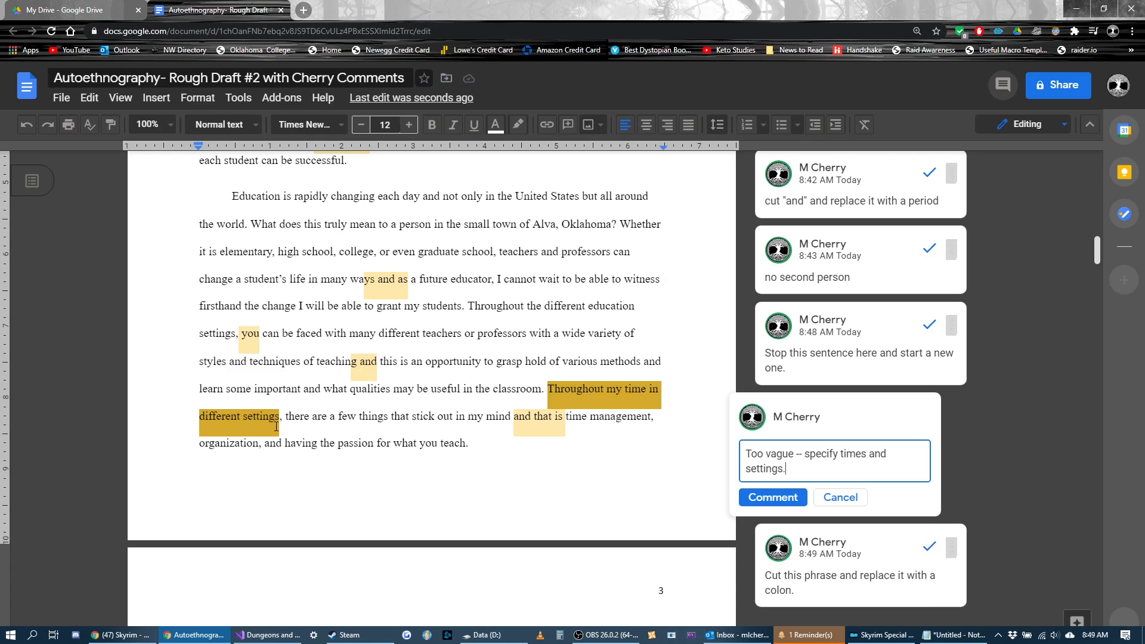
pyautogui.click(775, 499)
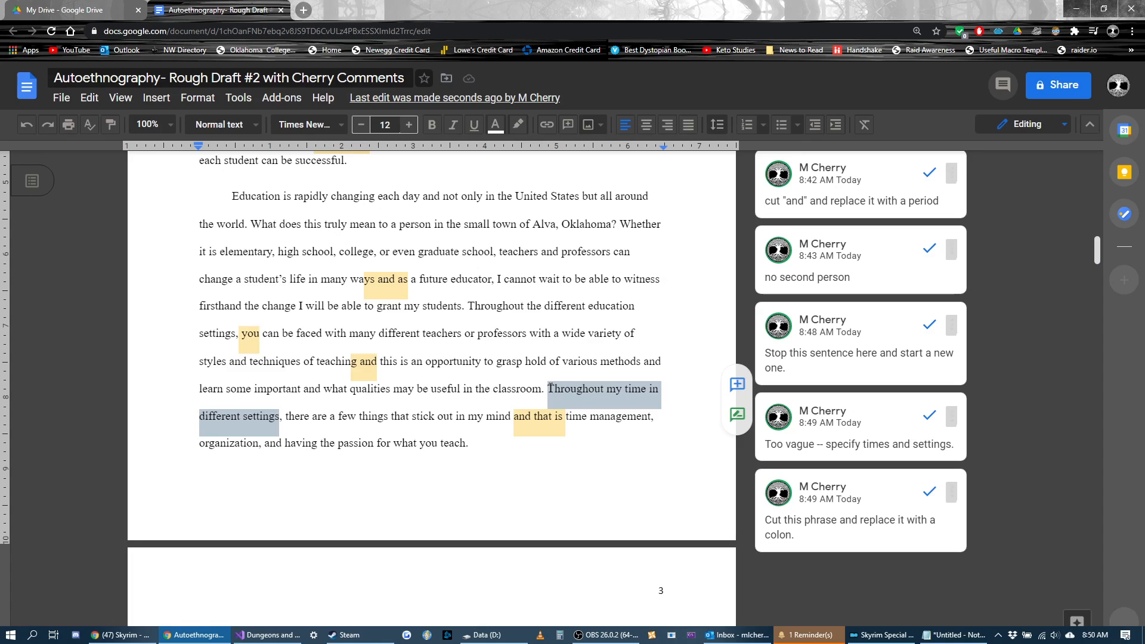
pyautogui.moveTo(549, 391); pyautogui.dragTo(329, 417)
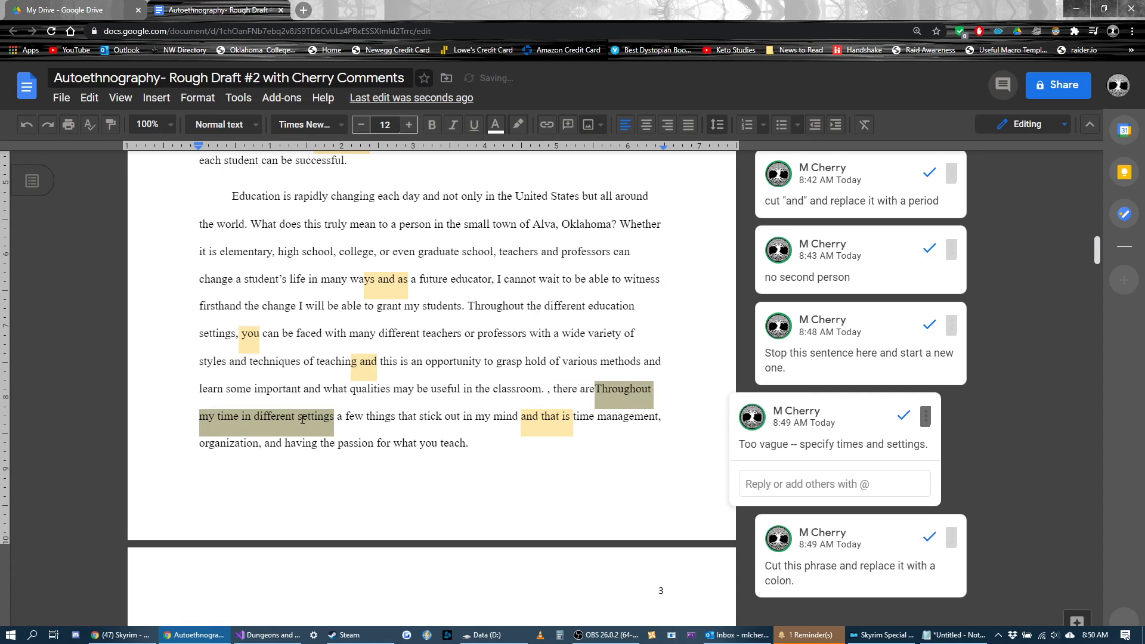
pyautogui.hotkey('ctrl', 'z')
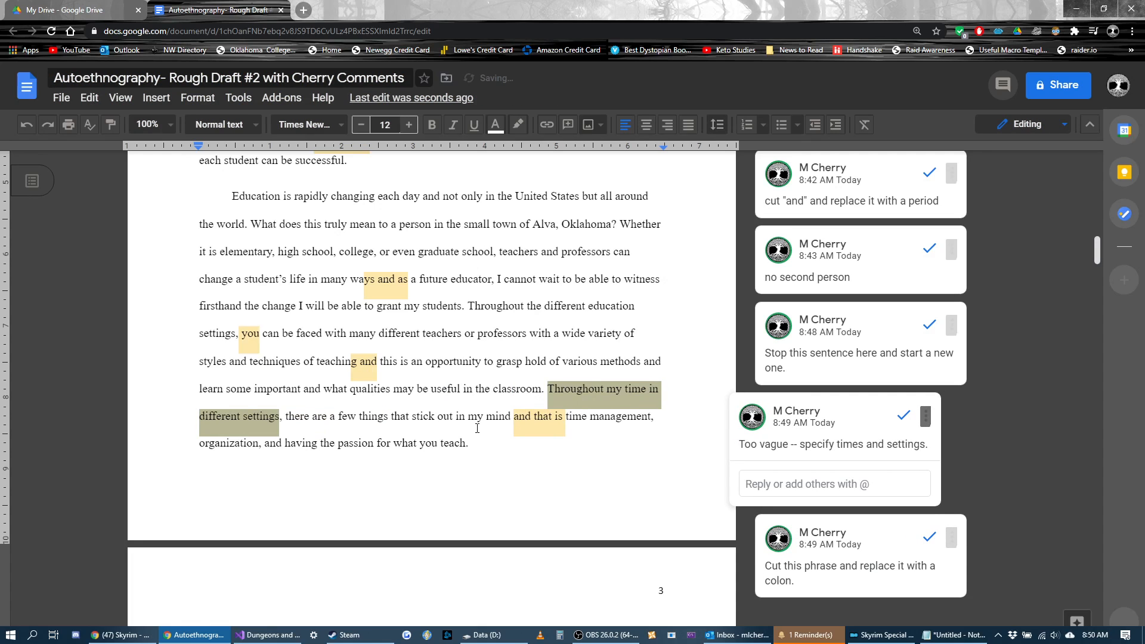
pyautogui.click(550, 393)
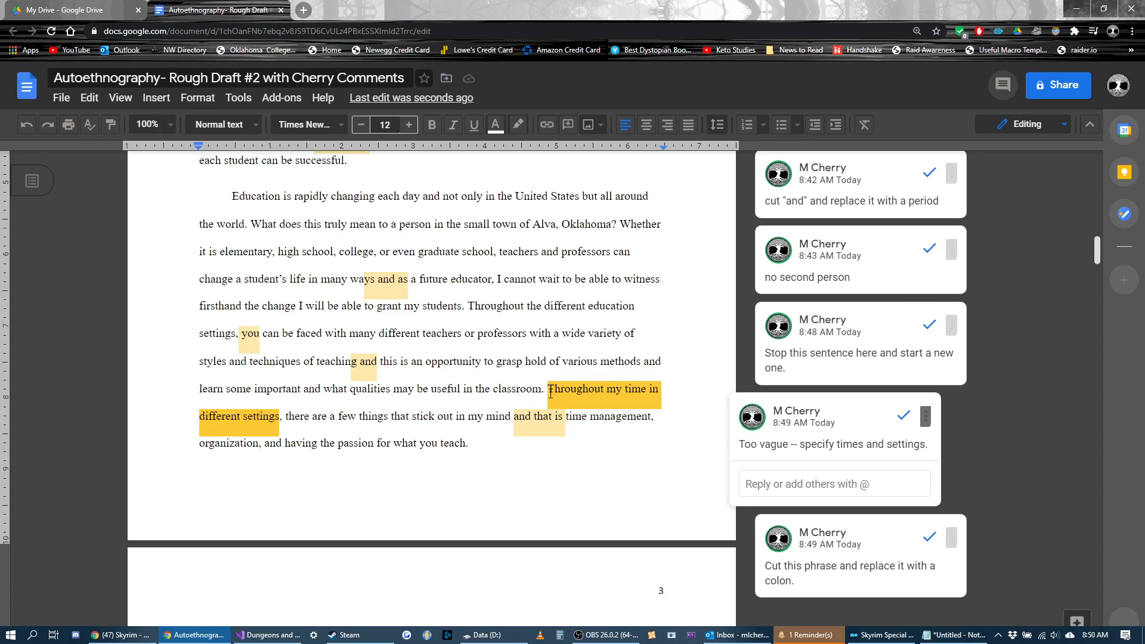
# Step: Add the comment "second person" to "you" in "what you teach" at the end of the second paragraph
pyautogui.click(467, 441)
pyautogui.scroll(-2, 471, 427)
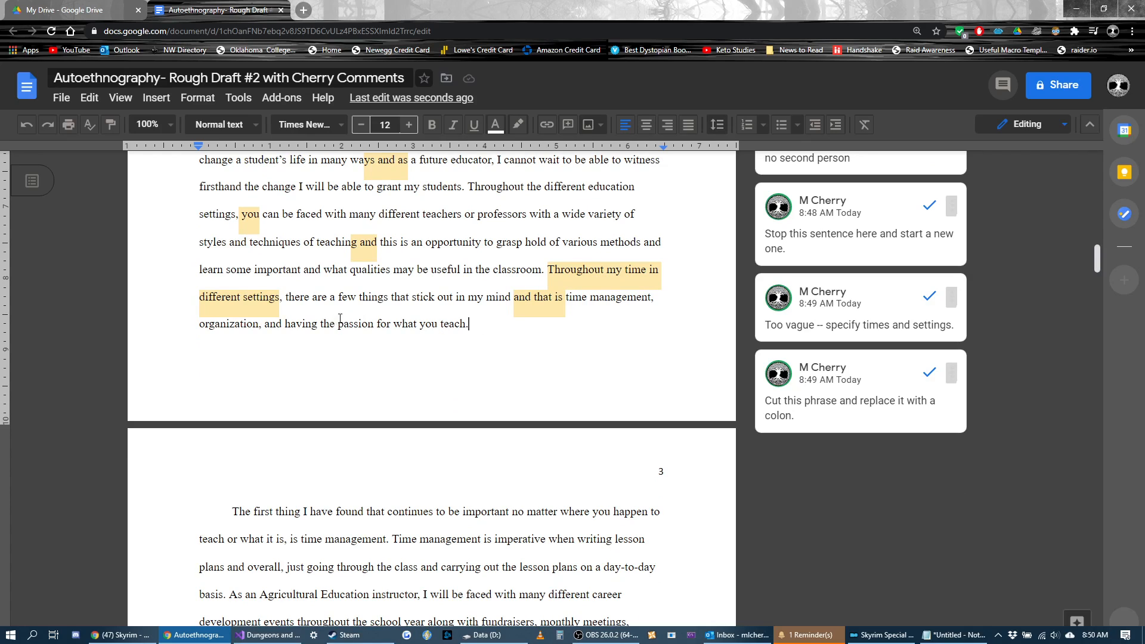
pyautogui.doubleClick(427, 324)
pyautogui.hotkey('ctrl', 'alt', 'm')
pyautogui.write('second person')
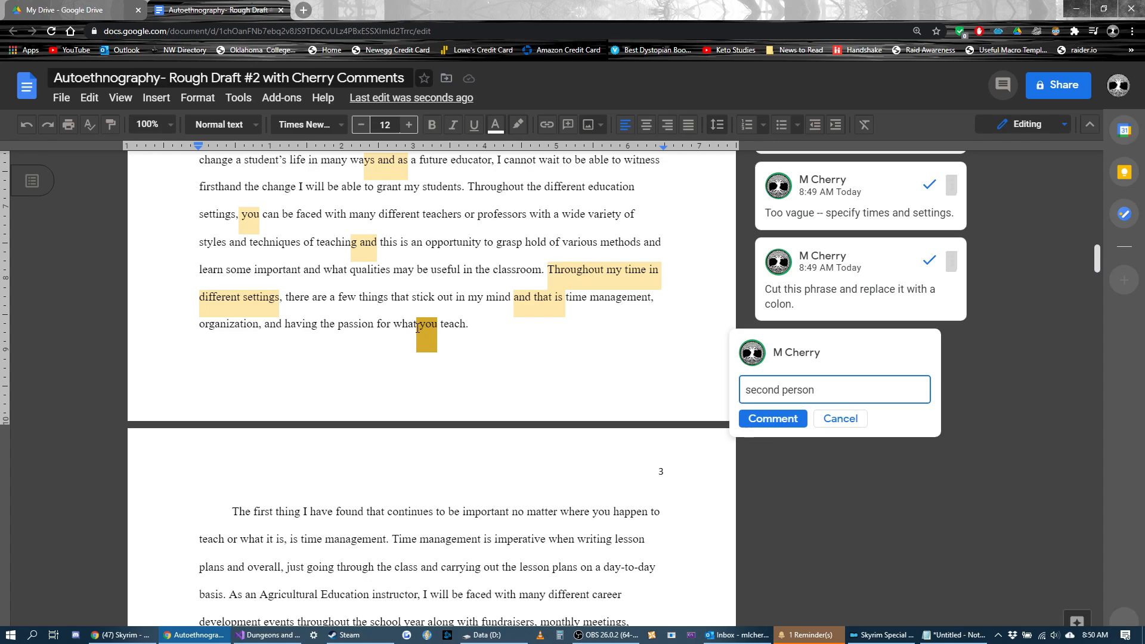
pyautogui.click(764, 419)
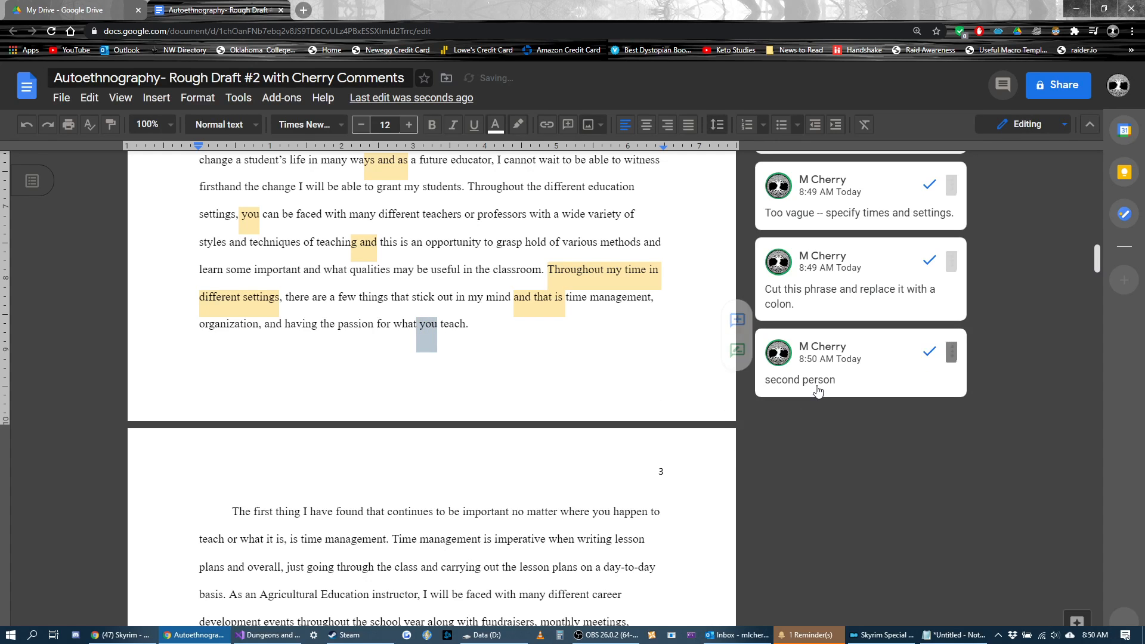
# Step: Review the earlier margin comments on the opening paragraph, including the advice to avoid second person overall
pyautogui.scroll(10, 592, 386)
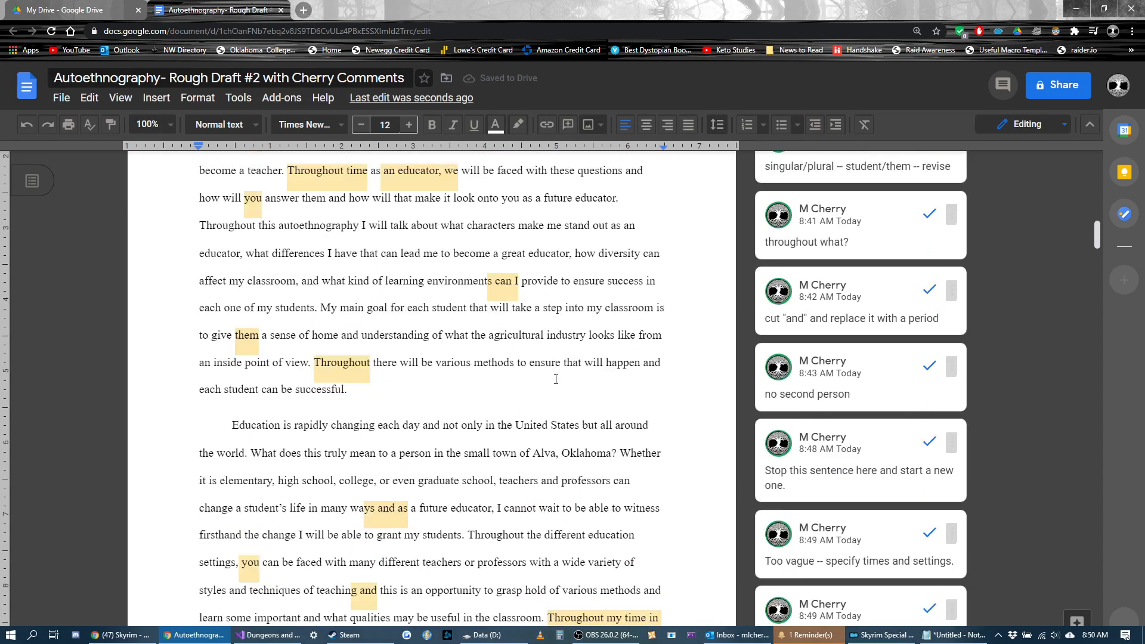
pyautogui.scroll(3, 592, 386)
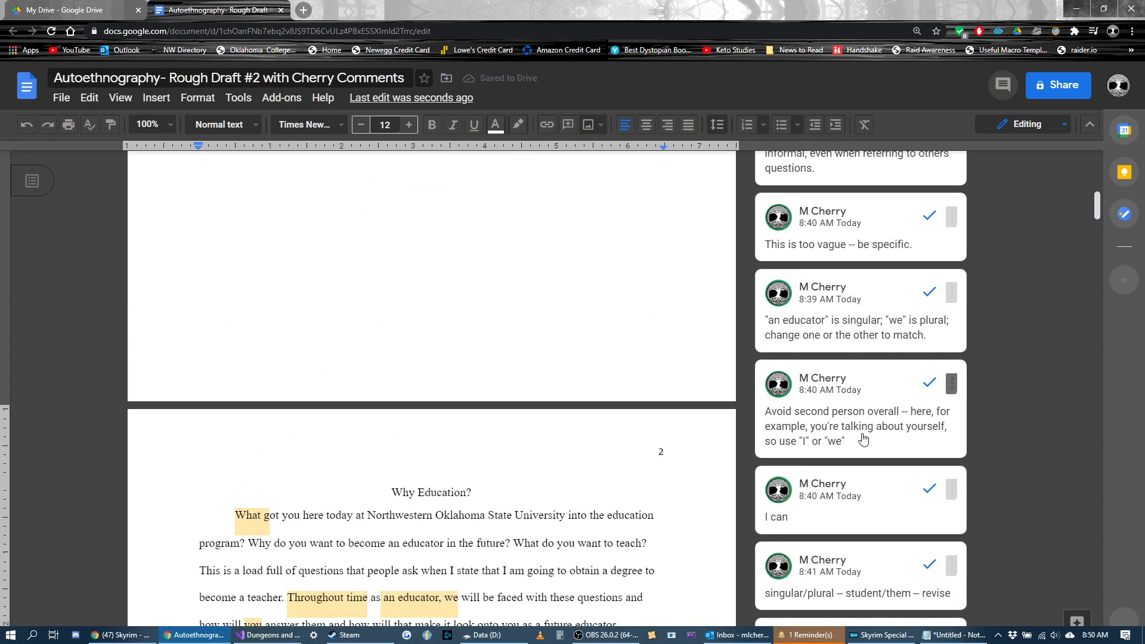
pyautogui.scroll(-8, 817, 424)
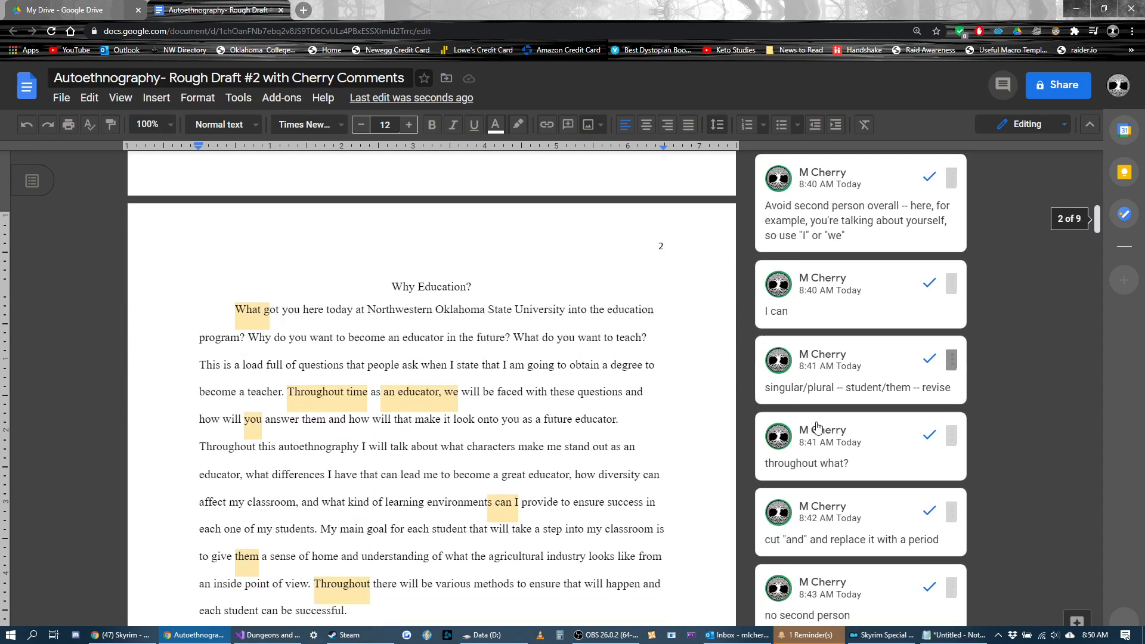
pyautogui.scroll(-5, 817, 424)
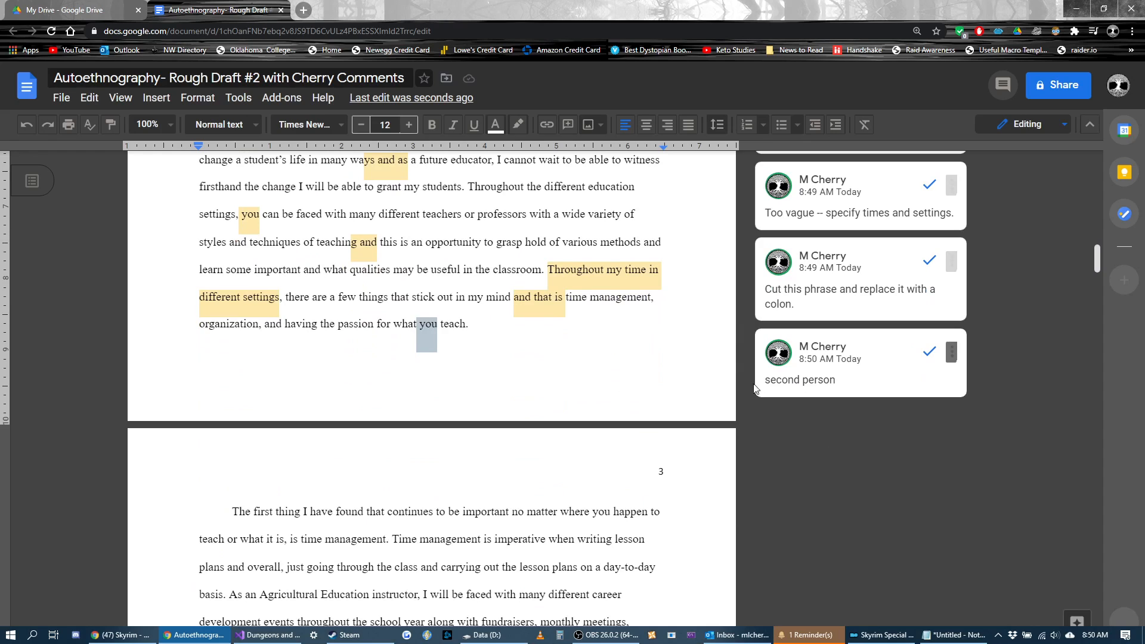
# Step: Examine the page number in the header of page 3 and return to the body text
pyautogui.scroll(-3, 351, 358)
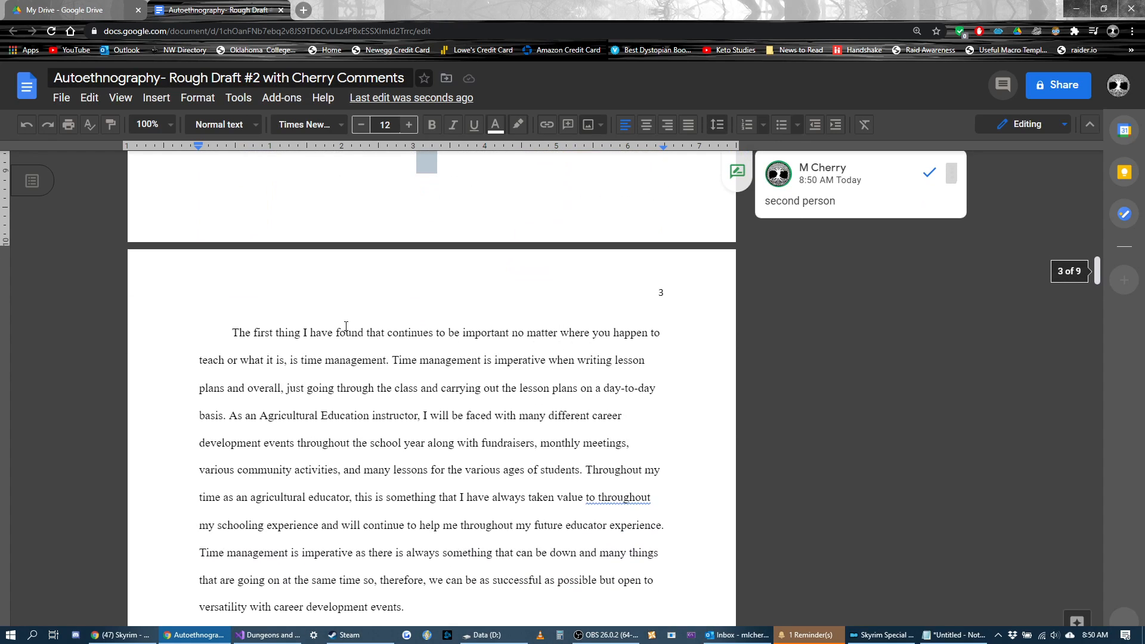
pyautogui.doubleClick(672, 293)
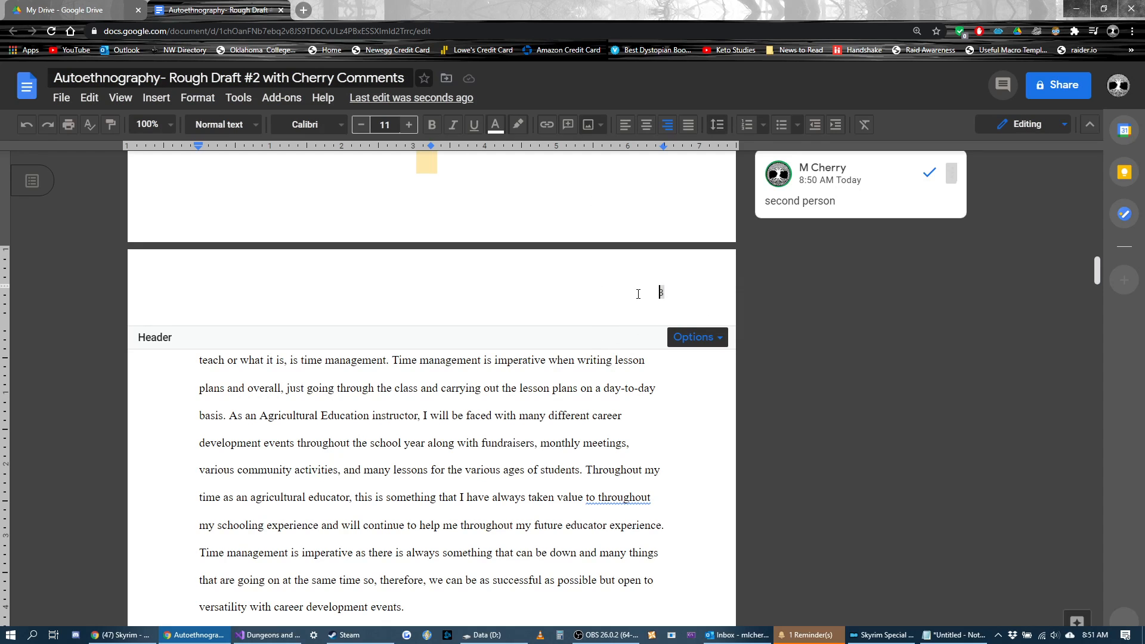
pyautogui.click(548, 429)
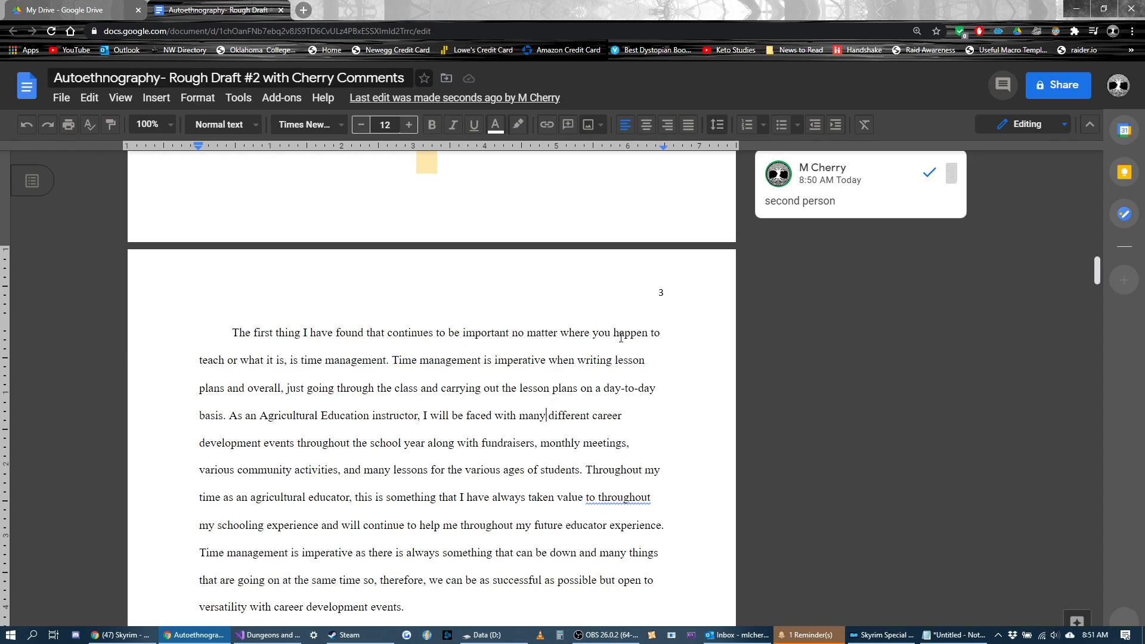
# Step: Add the comment "second person" to "you" in "where you happen to teach" in page 3's first sentence
pyautogui.moveTo(611, 336); pyautogui.dragTo(594, 335)
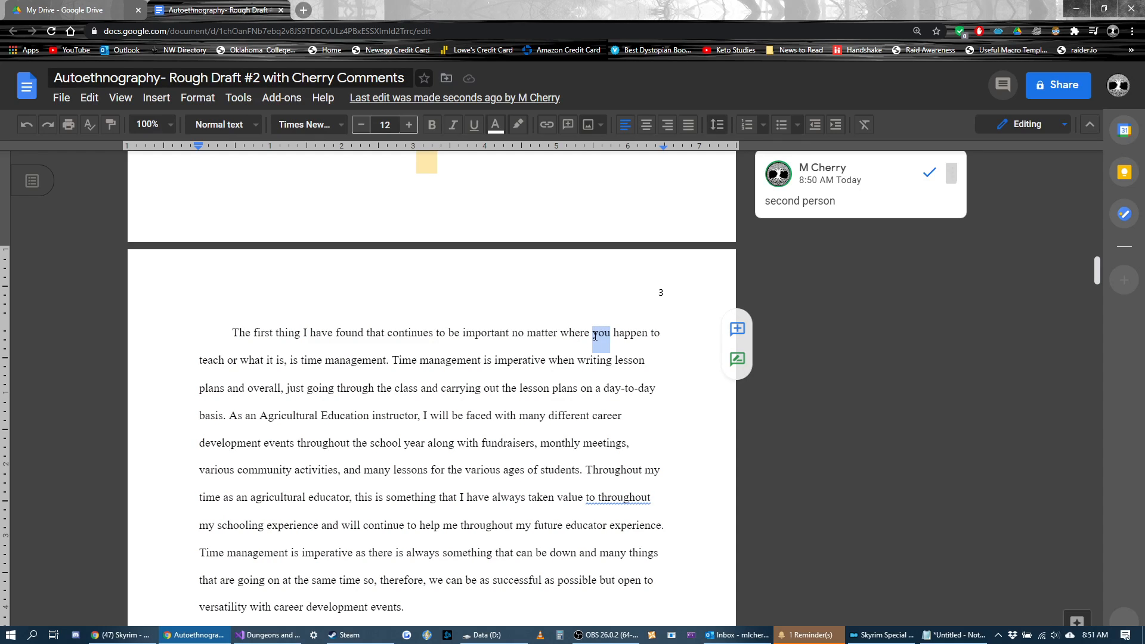
pyautogui.hotkey('ctrl', 'alt', 'm')
pyautogui.write('second person')
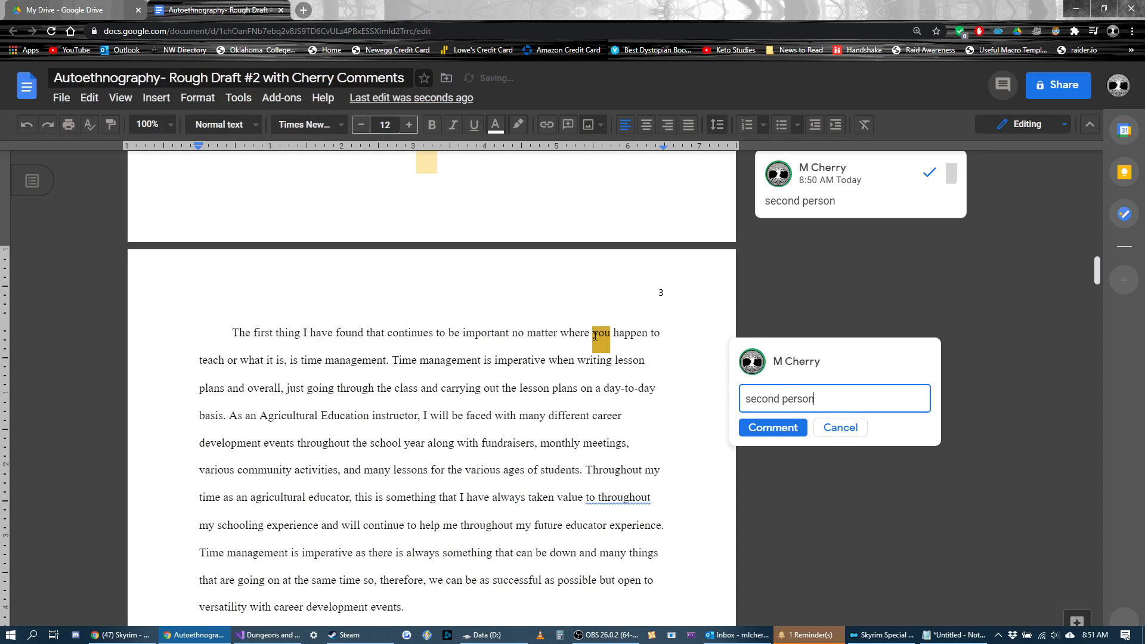
pyautogui.click(774, 425)
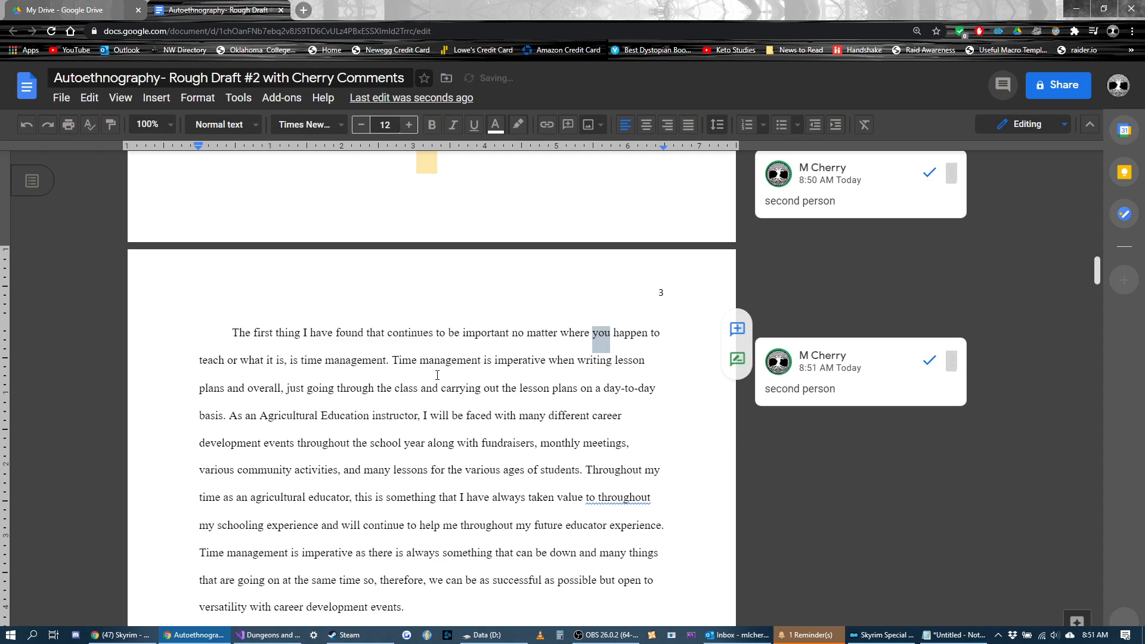
# Step: Add the comment "comma splice - revise" to the comma after "what it is" in page 3's first sentence
pyautogui.click(284, 366)
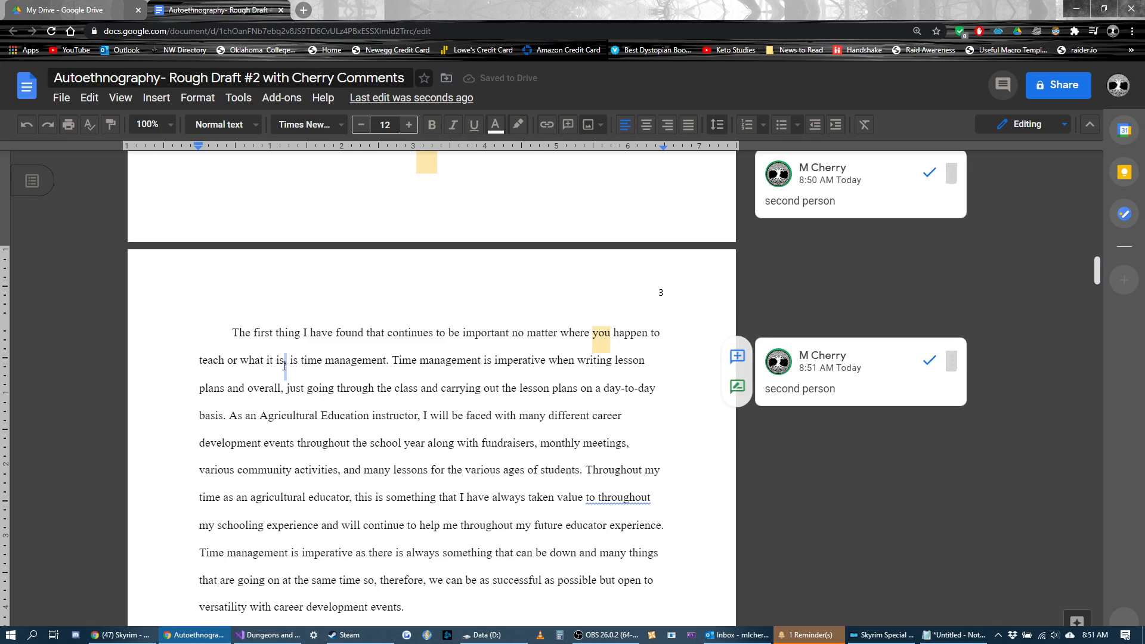
pyautogui.hotkey('ctrl', 'alt', 'm')
pyautogui.write('comma splice - revise')
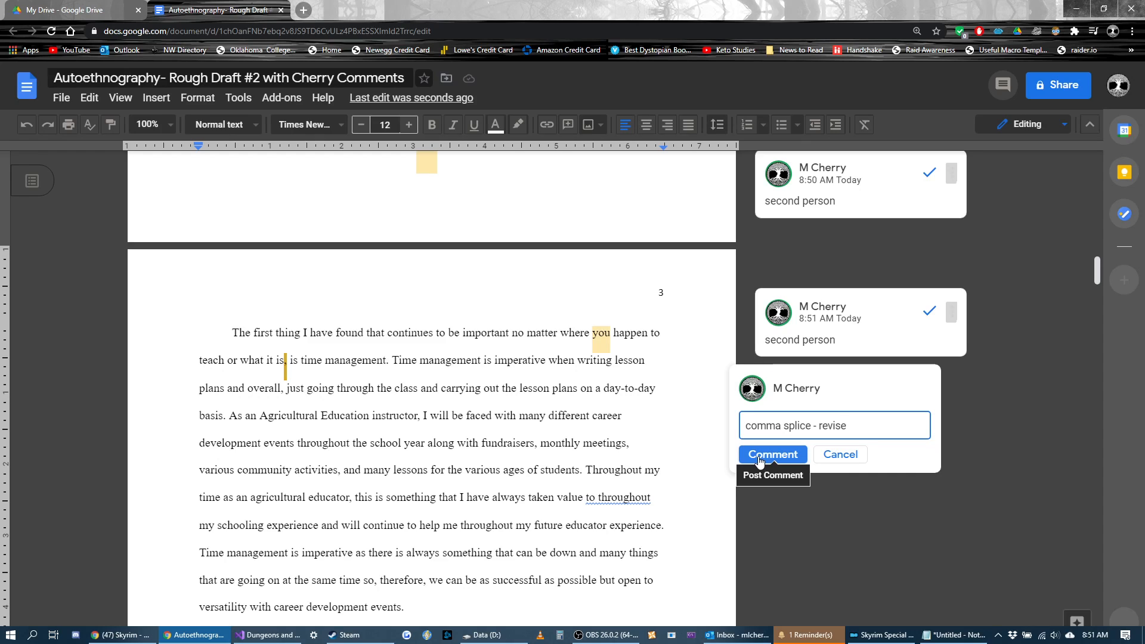
pyautogui.click(760, 461)
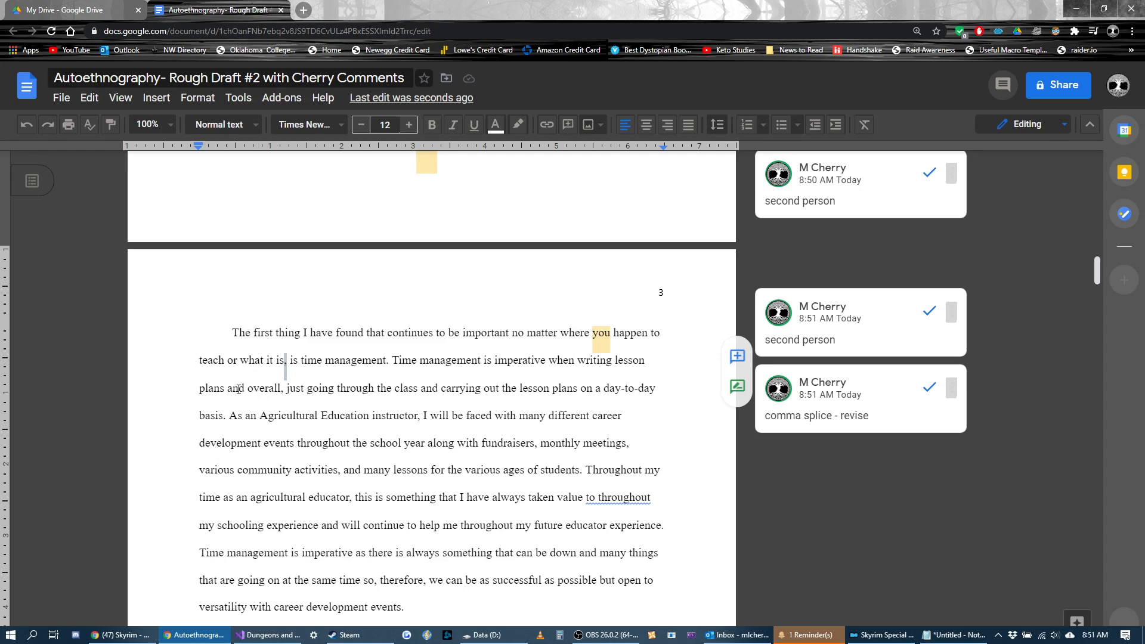
# Step: Comment on "overall, just": "This is a little informal -- replace with "when," as in ". . . lesson plans and when going through . . .""
pyautogui.moveTo(248, 389); pyautogui.dragTo(304, 396)
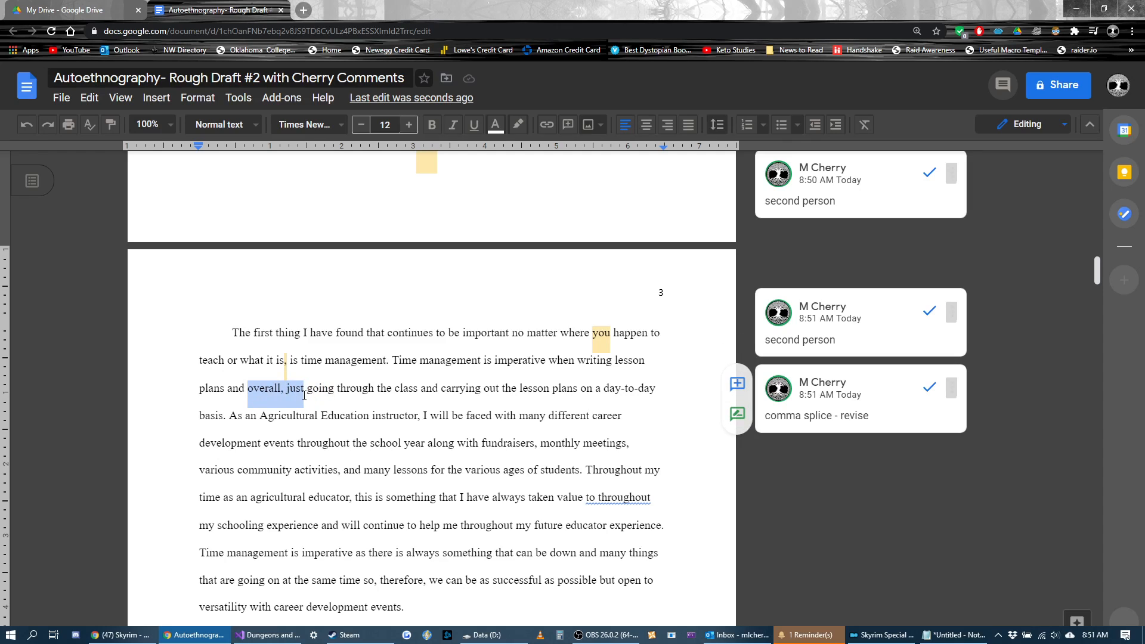
pyautogui.hotkey('ctrl', 'alt', 'm')
pyautogui.write('This is a l')
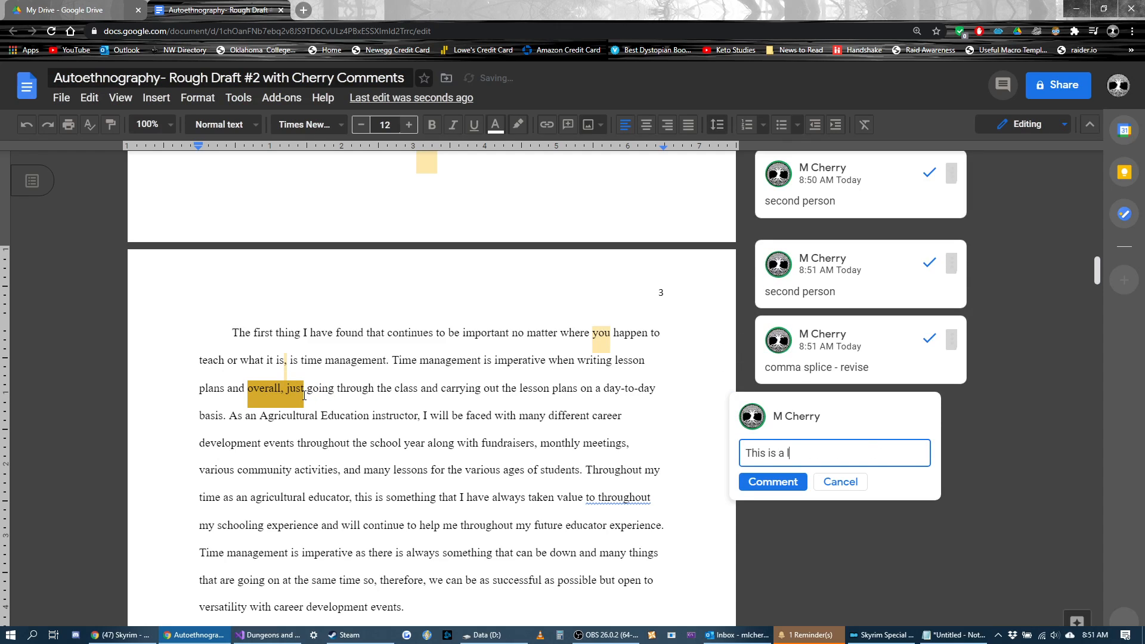
pyautogui.write('ittle informal -- replace with "')
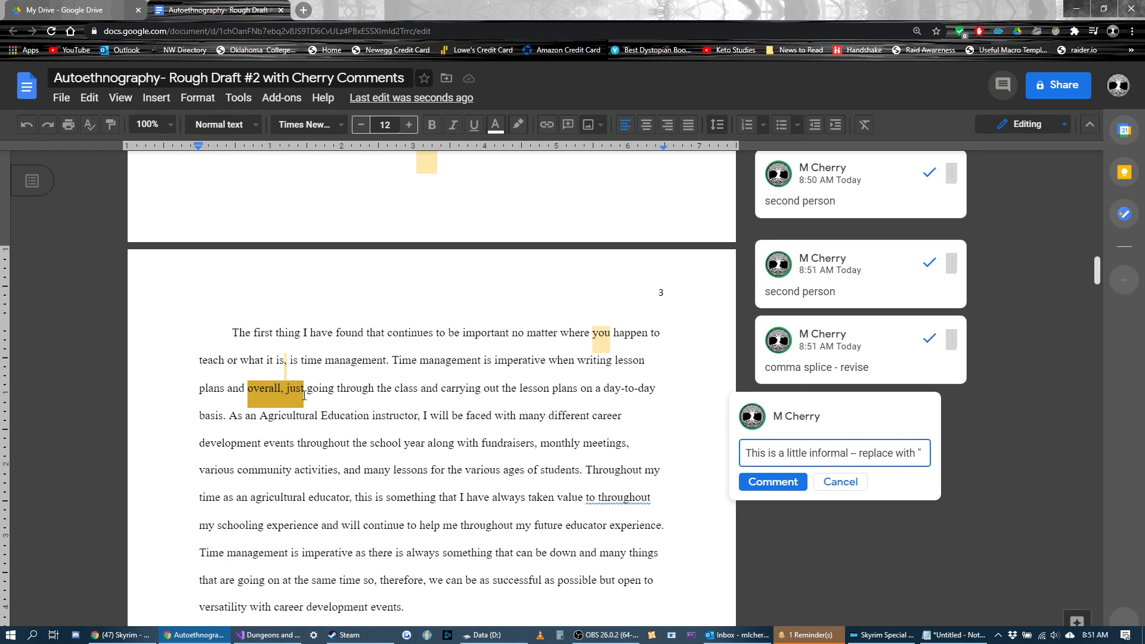
pyautogui.write('when"')
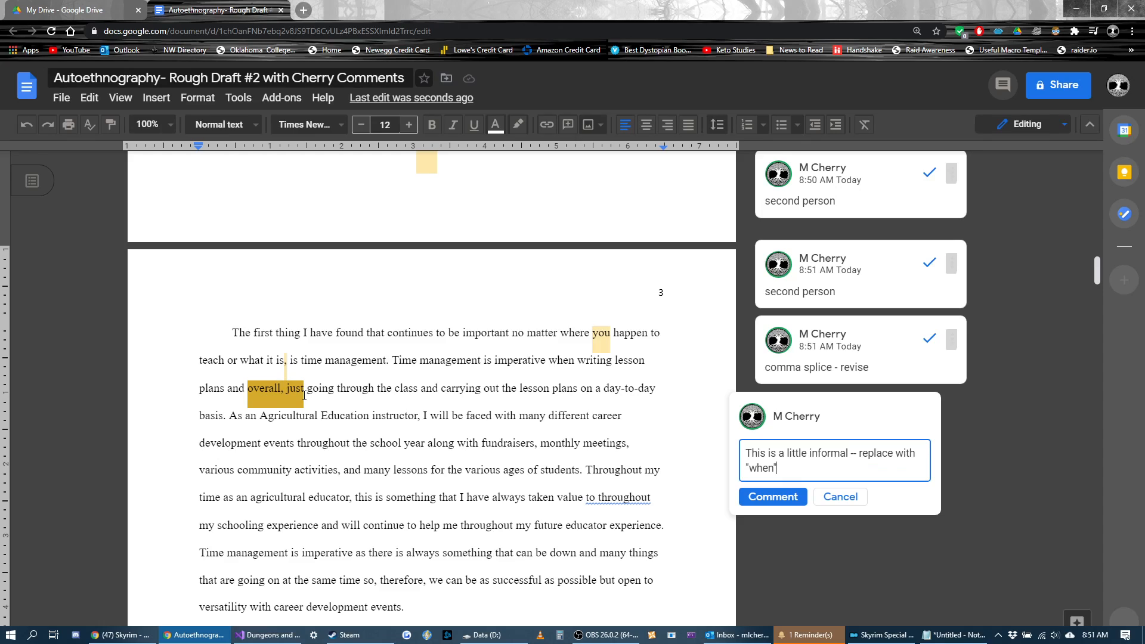
pyautogui.write('" as in "')
pyautogui.write('. . .')
pyautogui.write(' lesson plans and ')
pyautogui.write('when ')
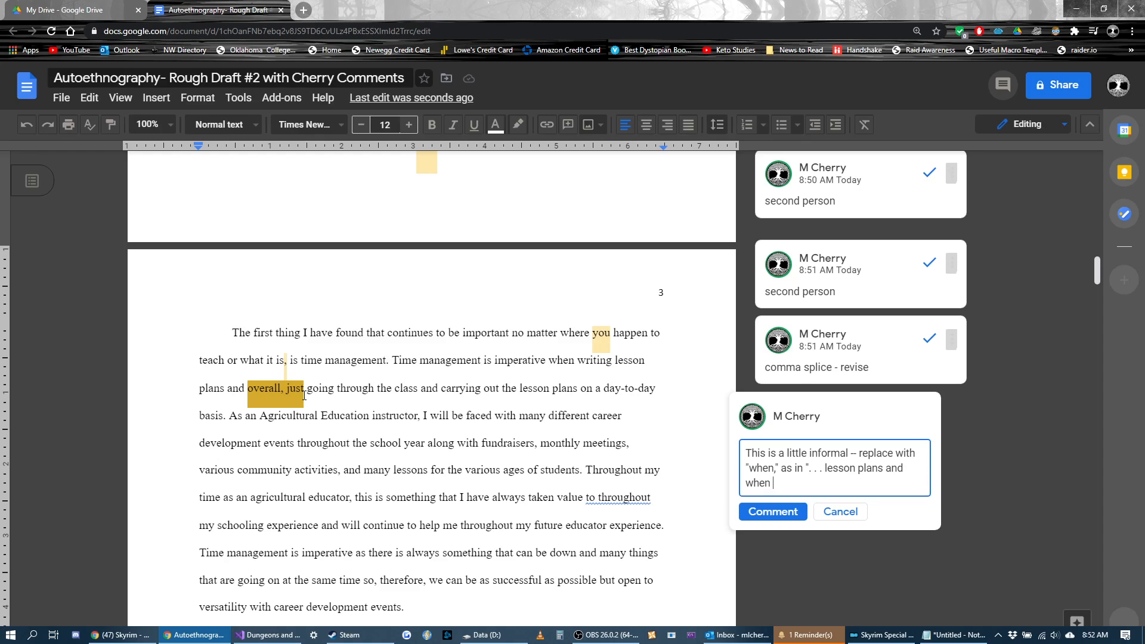
pyautogui.write('going through . . ."')
pyautogui.scroll(7, 853, 462)
pyautogui.scroll(-3, 819, 438)
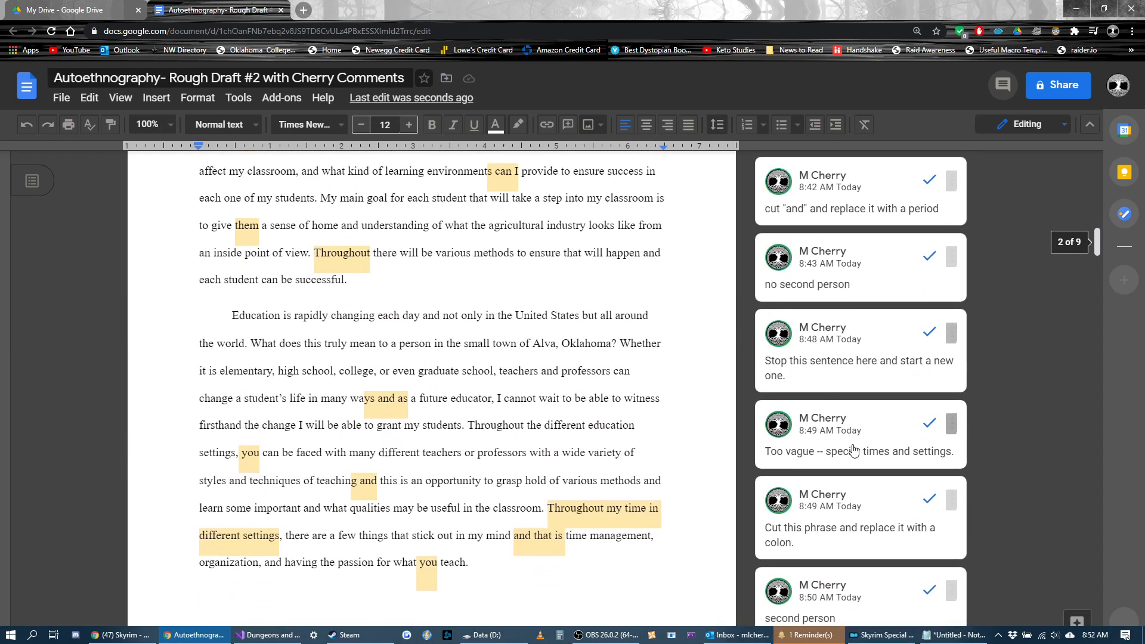
pyautogui.scroll(-4, 654, 402)
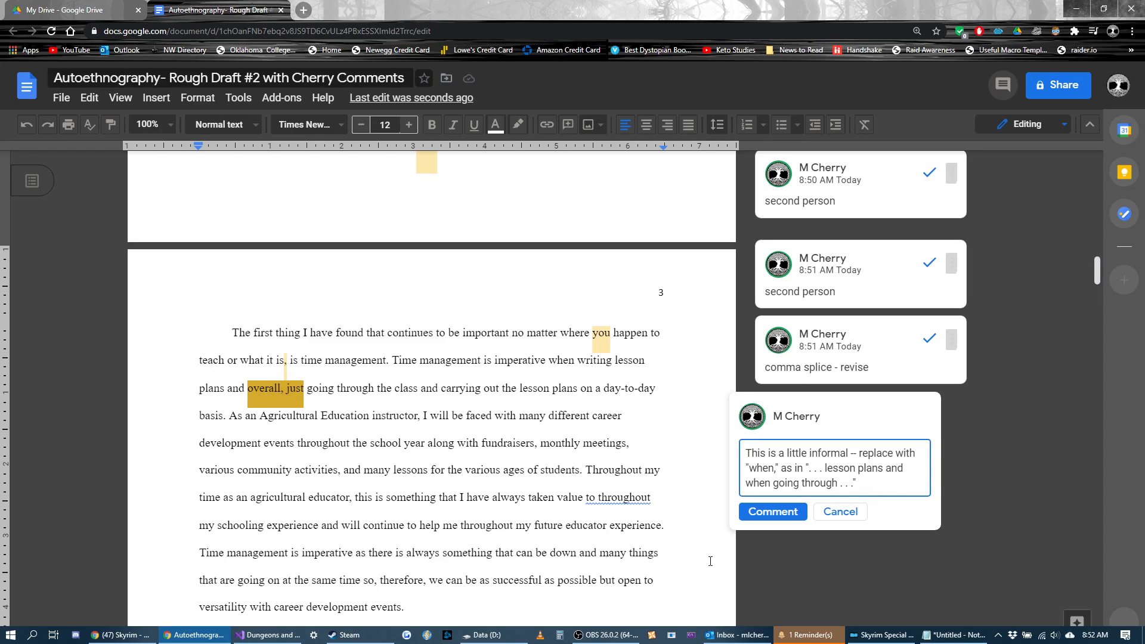
pyautogui.click(778, 514)
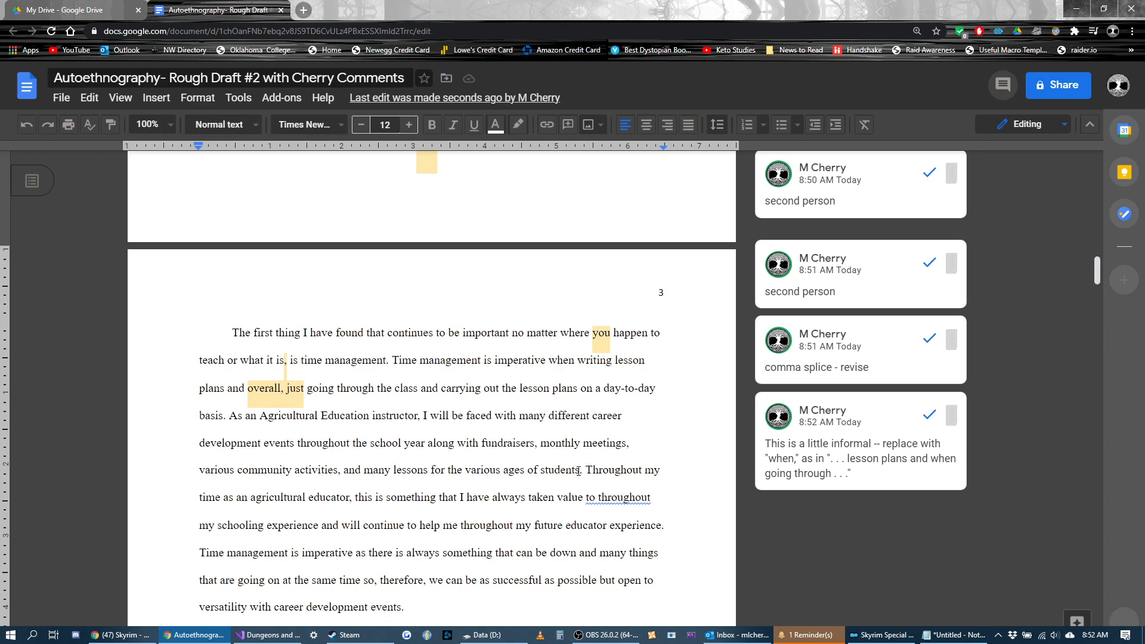
# Step: Comment "This portion of the sentence is too long and kind of rough -- revise" on "this is something" through "my schooling experience and"
pyautogui.scroll(-2, 578, 471)
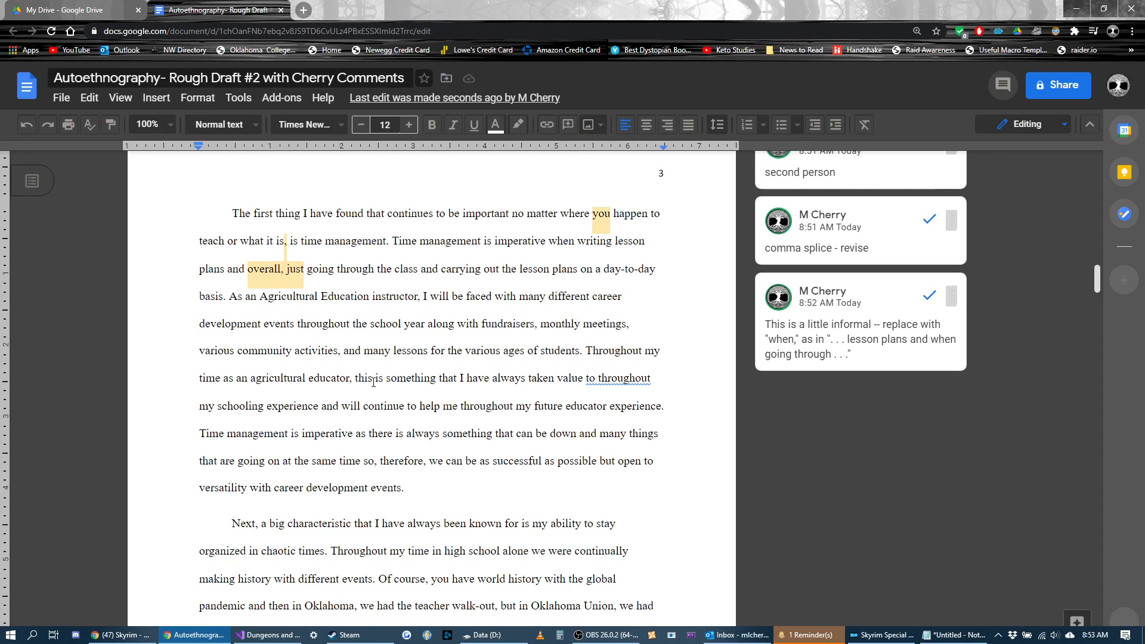
pyautogui.moveTo(342, 407); pyautogui.dragTo(353, 378)
pyautogui.hotkey('ctrl', 'alt', 'm')
pyautogui.write('This ')
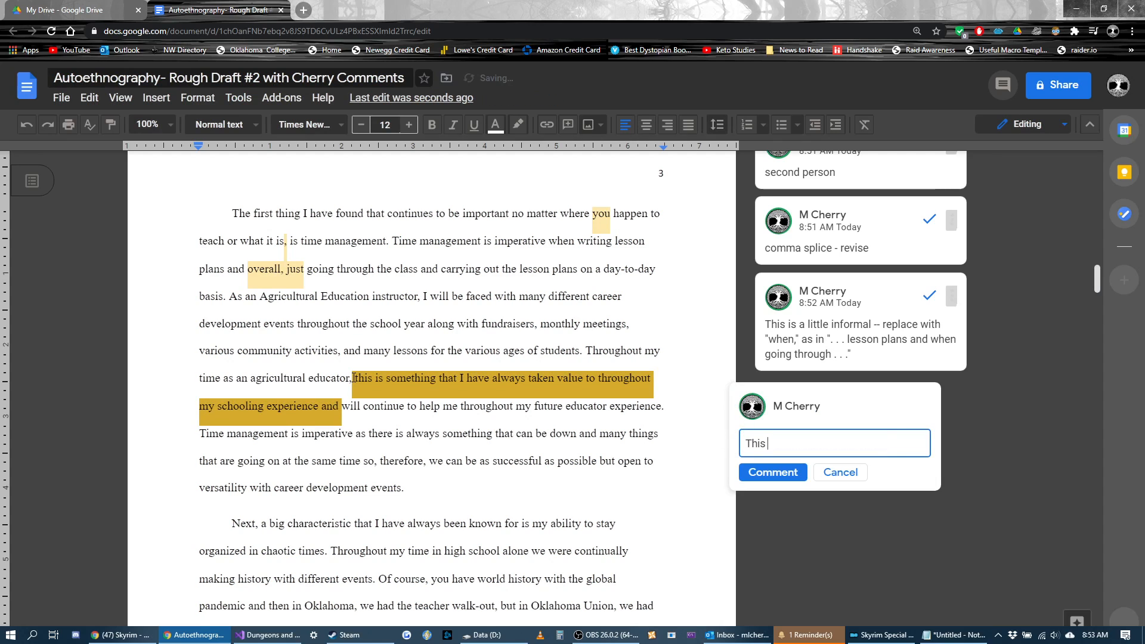
pyautogui.write('portion of the se')
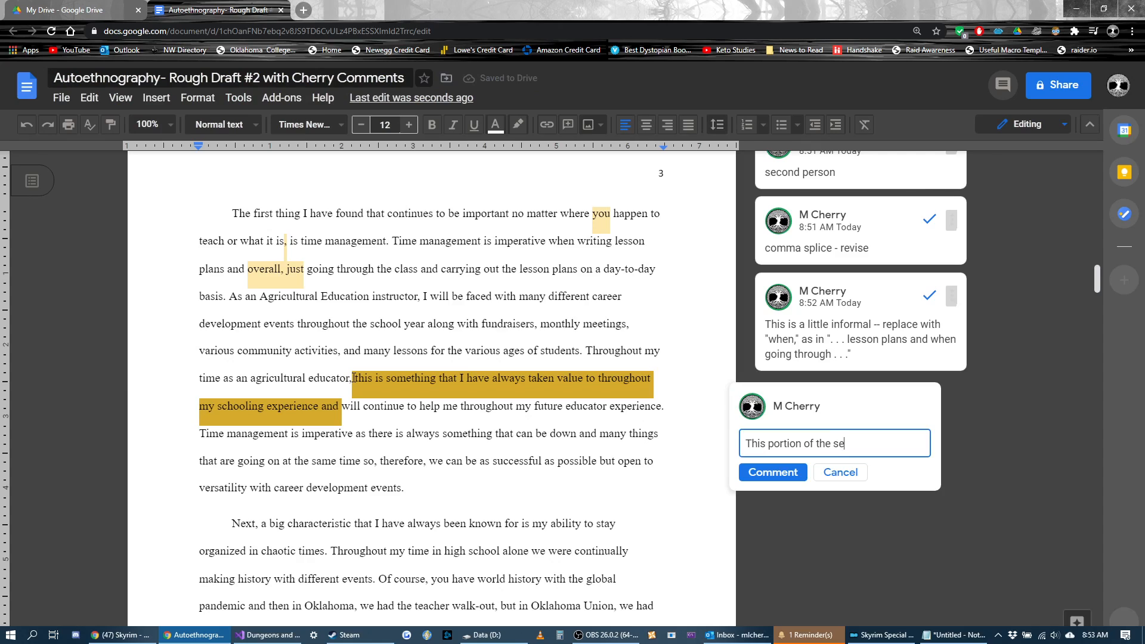
pyautogui.write('ntence is too long and kind of ')
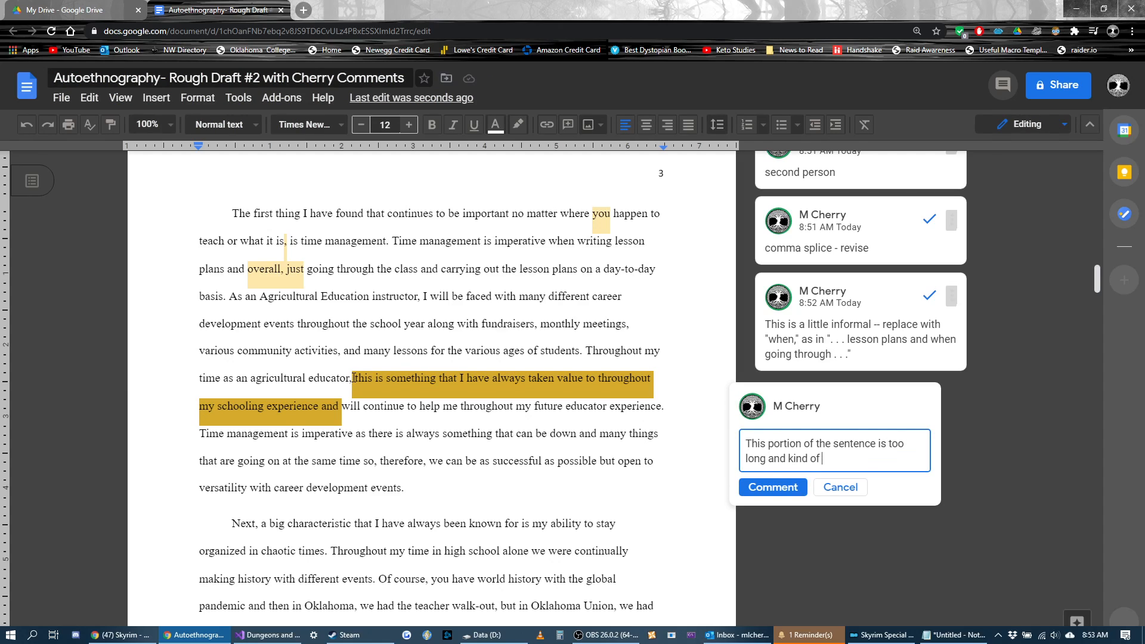
pyautogui.write('rough -- revise')
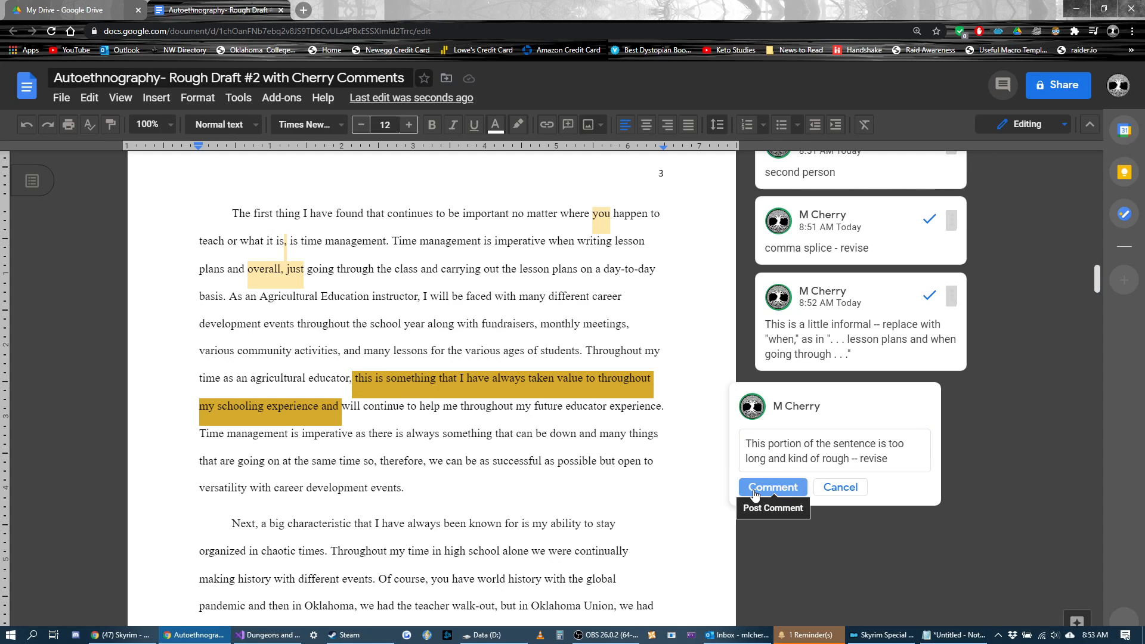
pyautogui.click(772, 487)
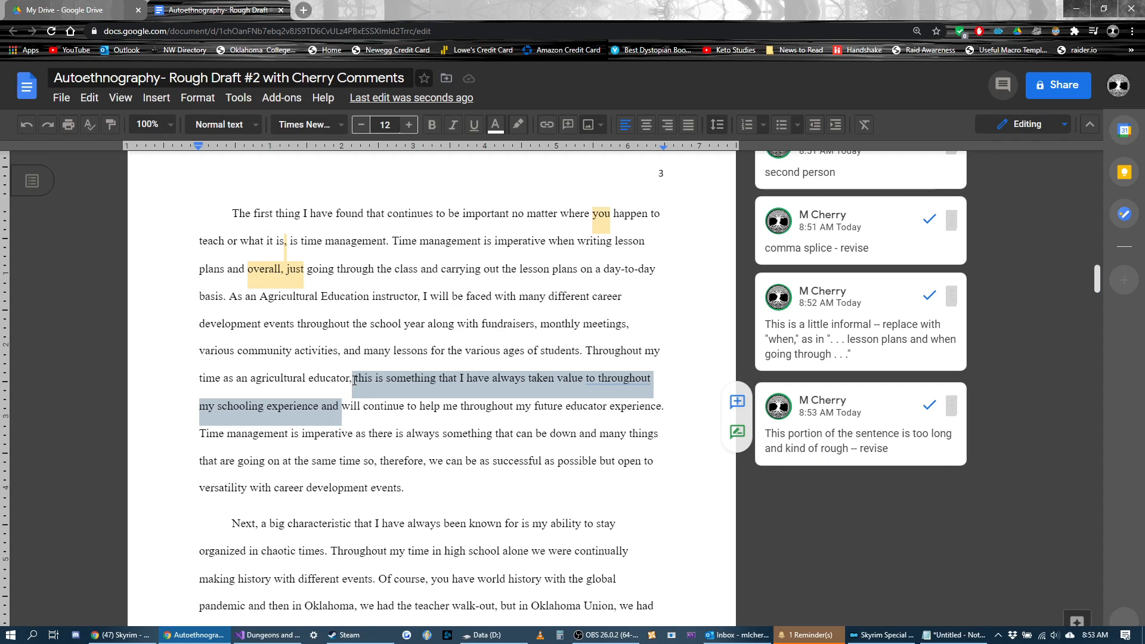
# Step: Highlight the whole sentence starting "Throughout my time as an agricultural educator" to reread it, and return to the following sentence
pyautogui.moveTo(586, 351); pyautogui.dragTo(671, 406)
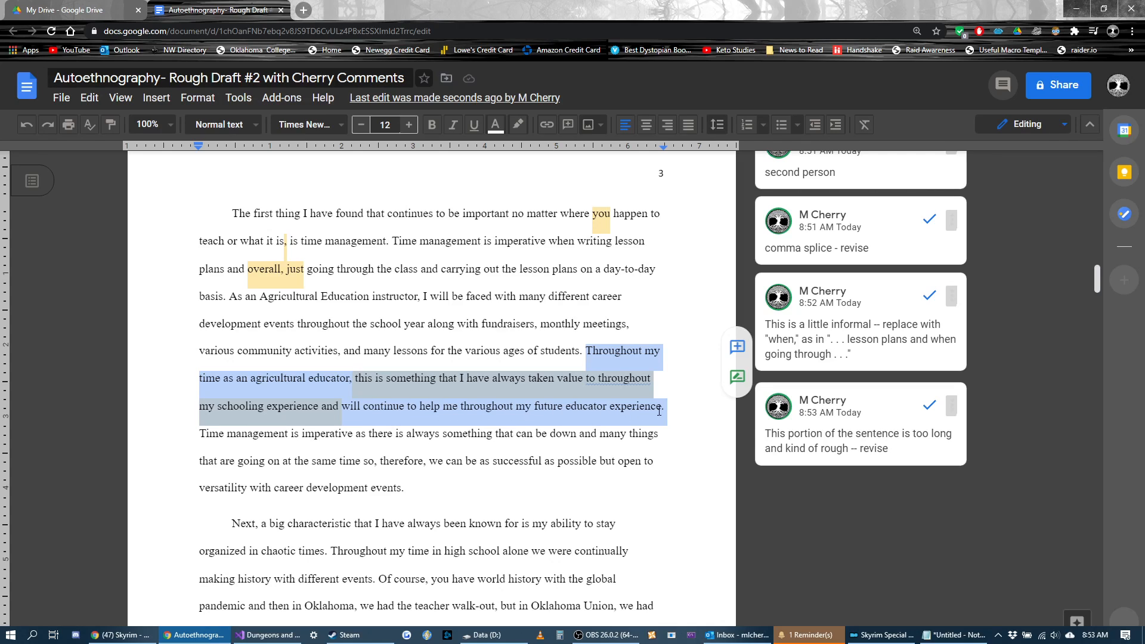
pyautogui.click(651, 383)
pyautogui.click(632, 348)
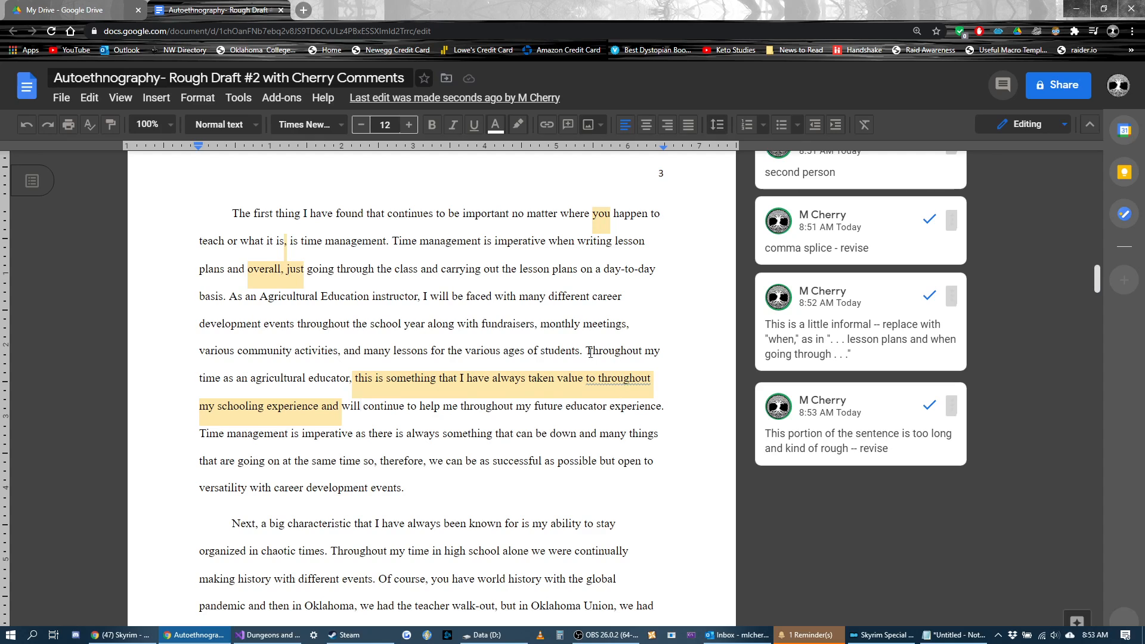
pyautogui.tripleClick(642, 384)
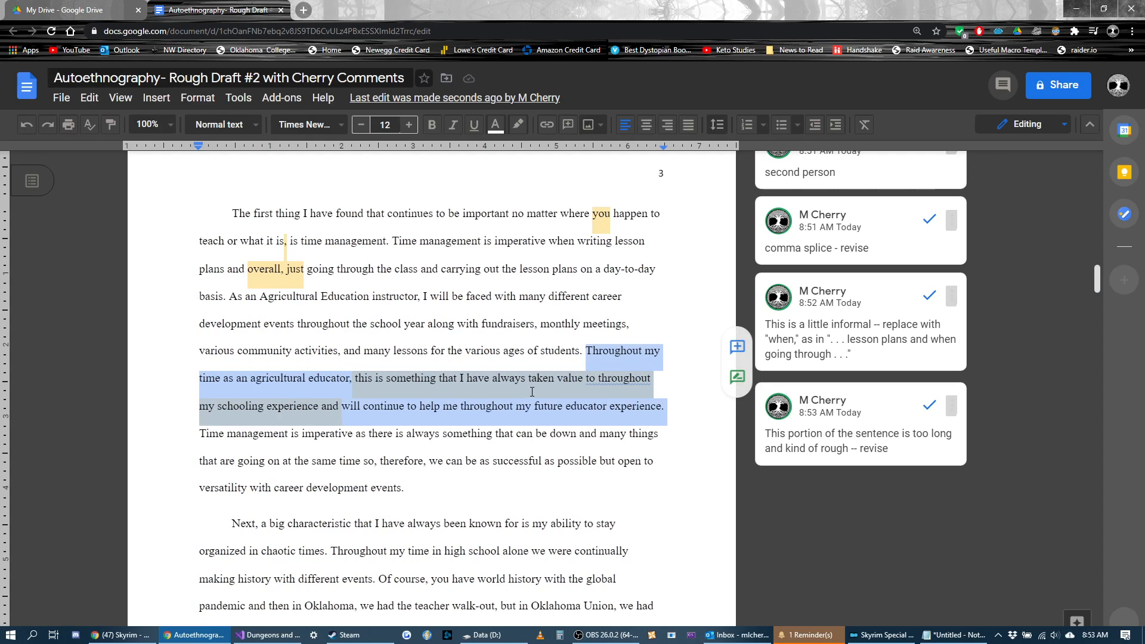
pyautogui.click(214, 438)
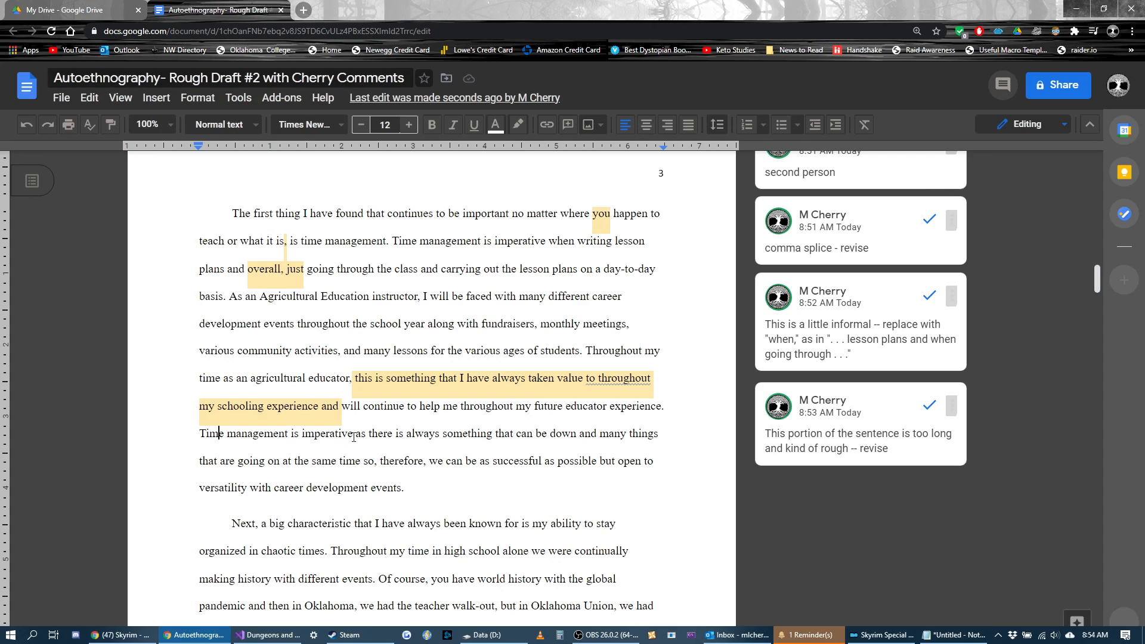
# Step: Add the comment "done" to the word "down" in the paragraph's last sentence
pyautogui.moveTo(579, 434); pyautogui.dragTo(550, 433)
pyautogui.hotkey('ctrl', 'alt', 'm')
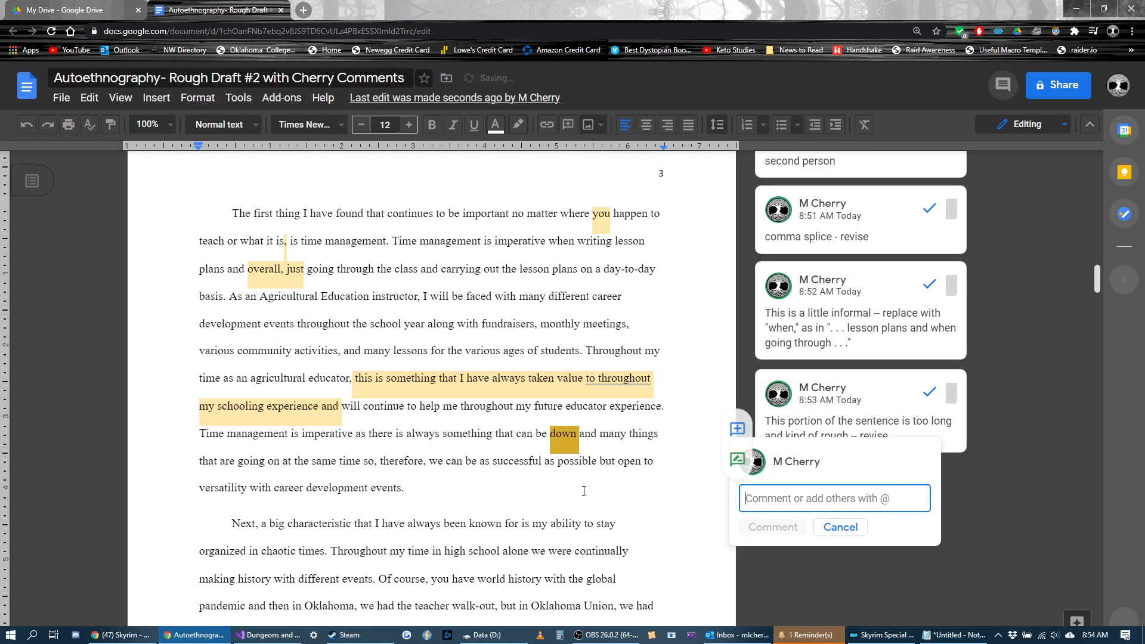
pyautogui.write('done')
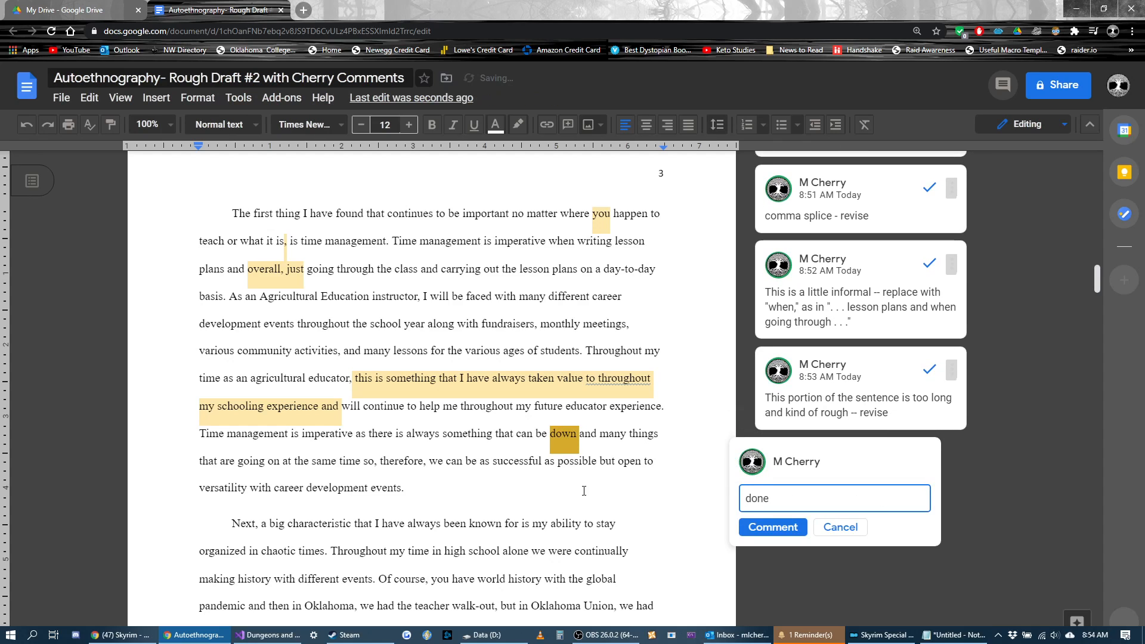
pyautogui.click(773, 527)
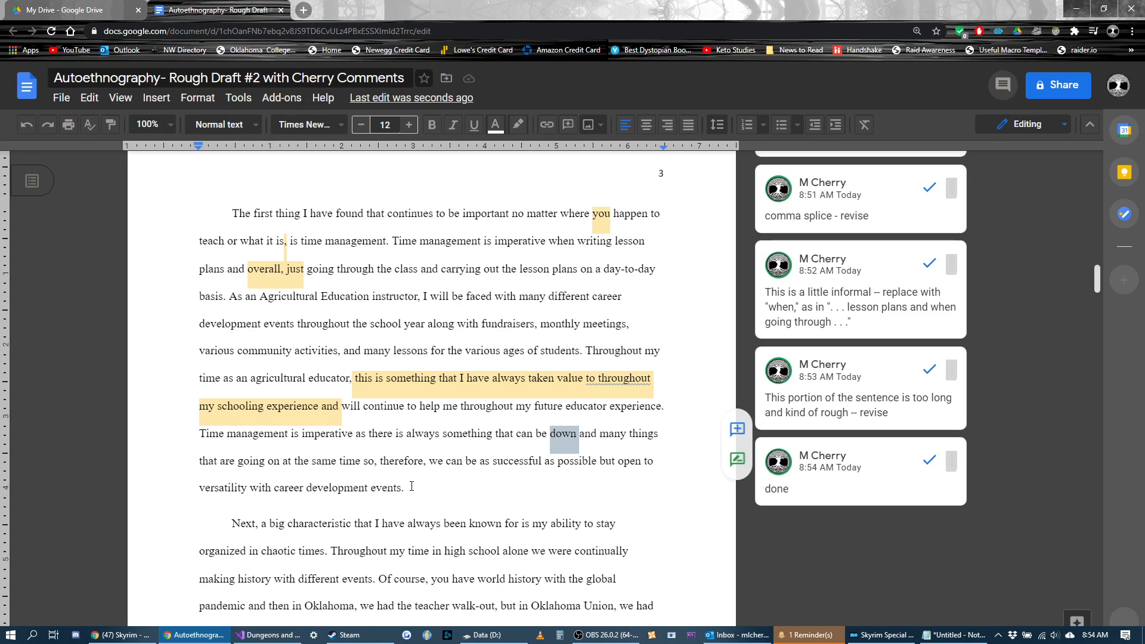
# Step: Draft the comment "I don't see how this second half of the sentence is connected causally -" on the paragraph's closing words from "so, therefore"
pyautogui.moveTo(411, 490); pyautogui.dragTo(365, 461)
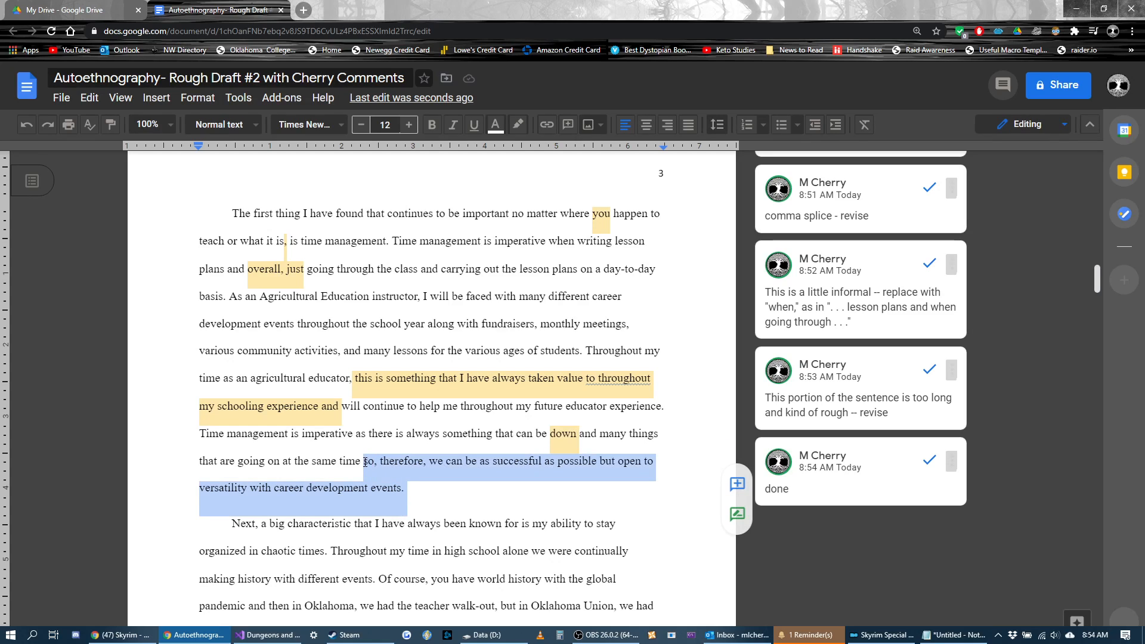
pyautogui.hotkey('ctrl', 'alt', 'm')
pyautogui.write("I don't ")
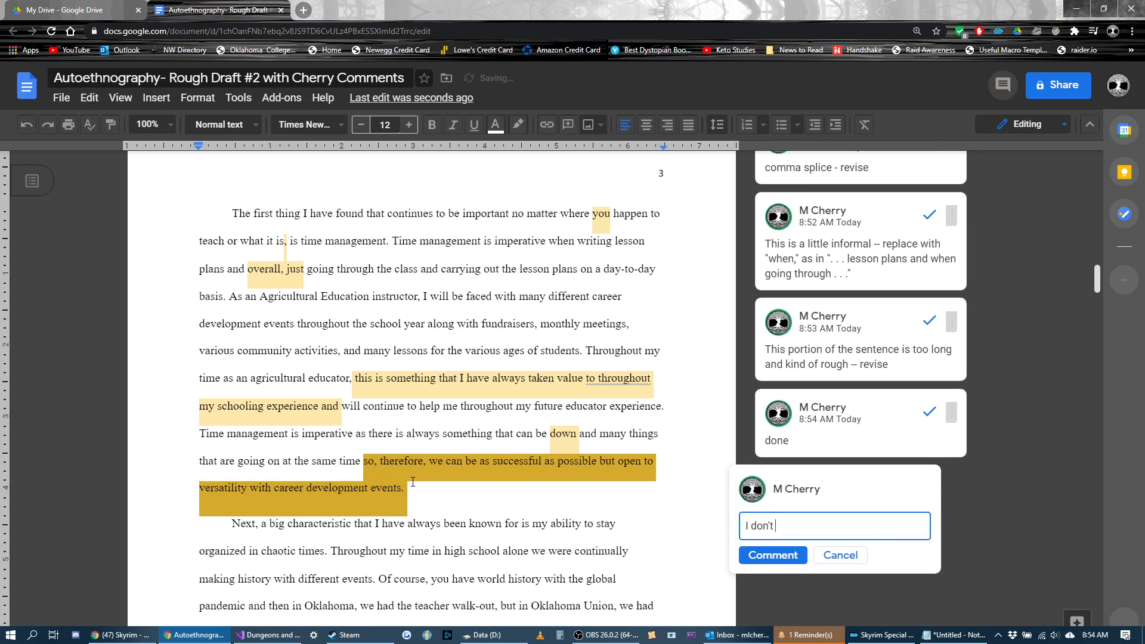
pyautogui.write('see how this ')
pyautogui.write('second half of the s')
pyautogui.write('entence is ')
pyautogui.write('connected cau')
pyautogui.write('sal')
pyautogui.write('ly -')
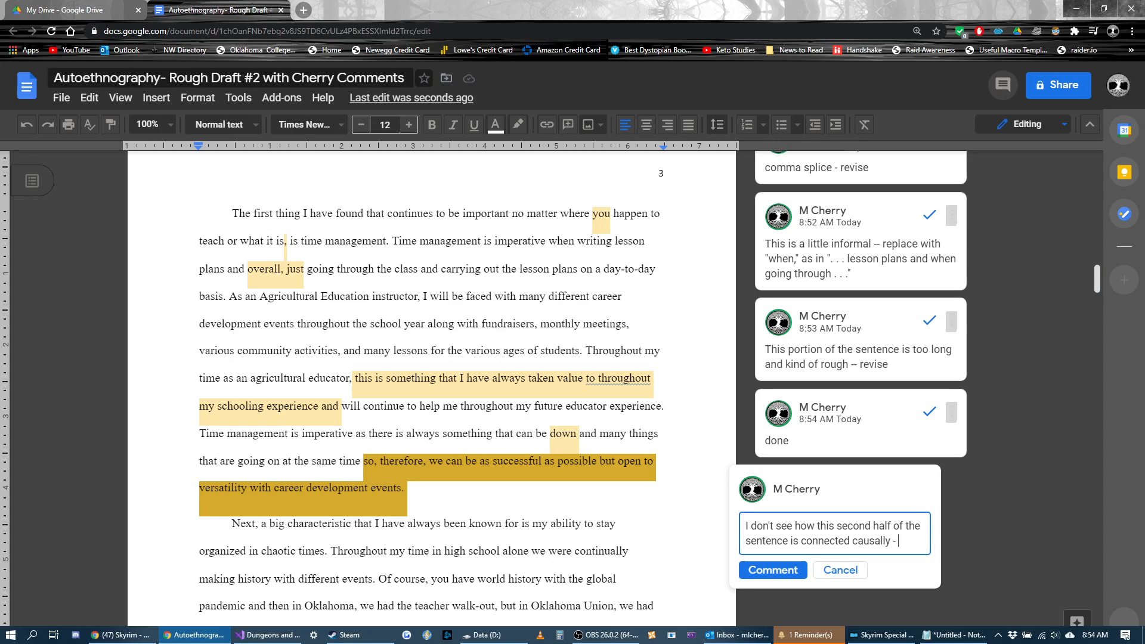
# Step: Switch to the YouTube window, bring it onto this screen and show the video "Skyrim - Music & Ambience" full screen
pyautogui.hotkey('alt', 'Tab')
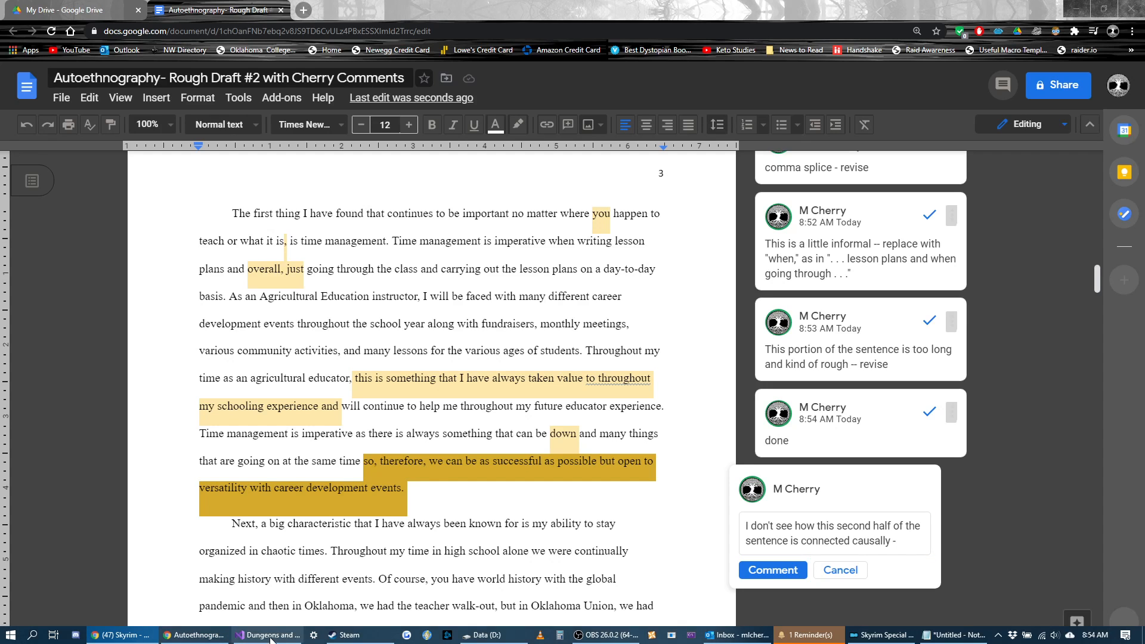
pyautogui.moveTo(492, 643); pyautogui.dragTo(754, 0)
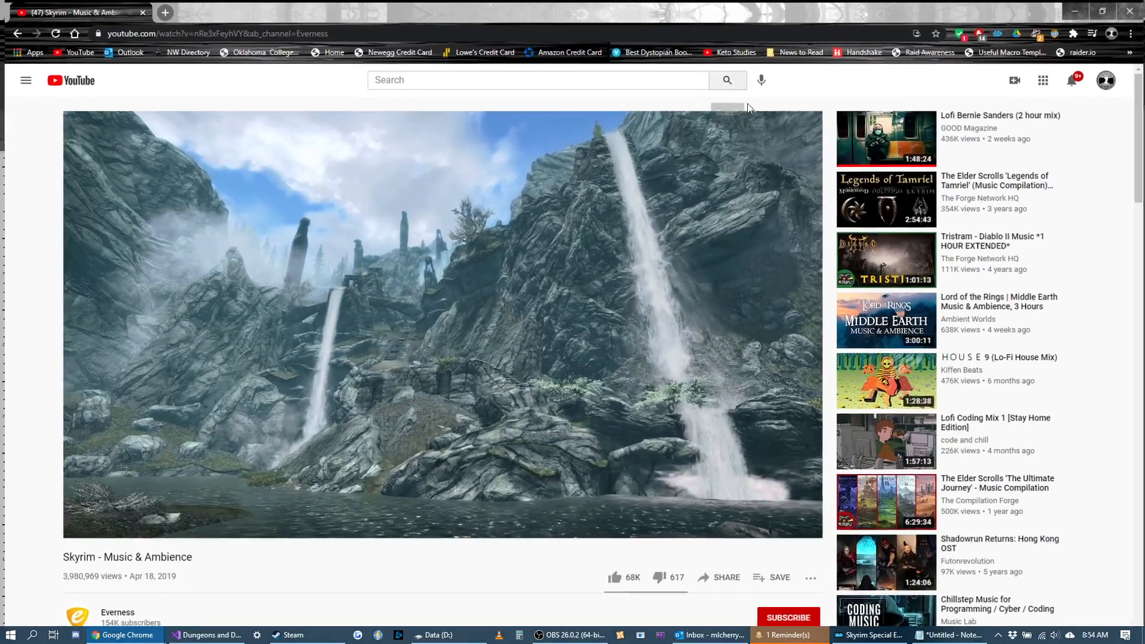
pyautogui.click(802, 527)
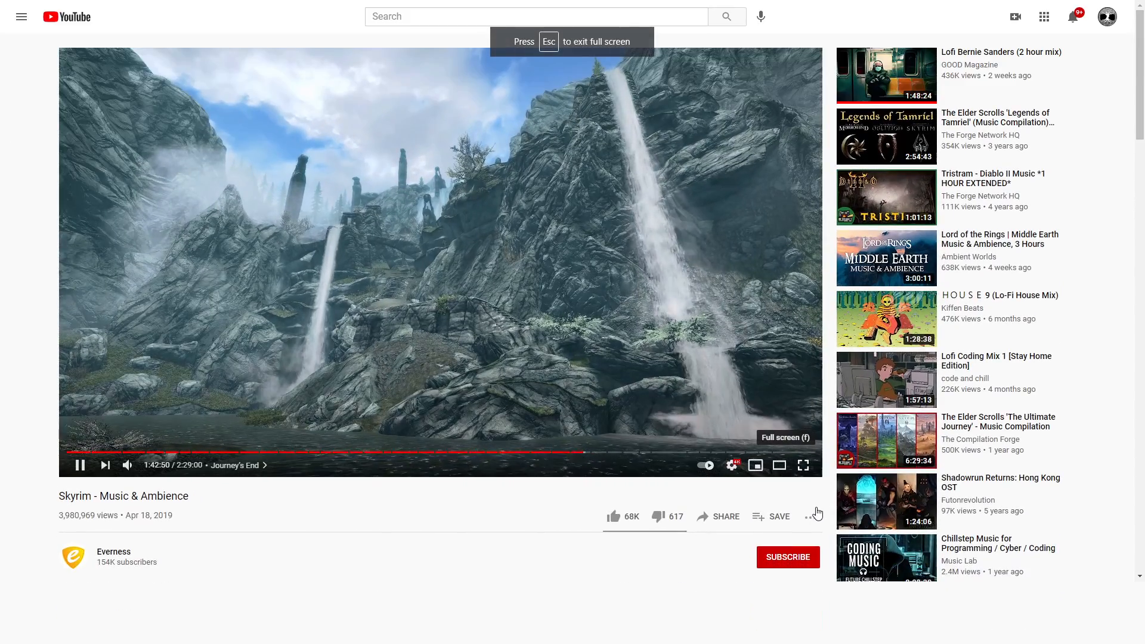
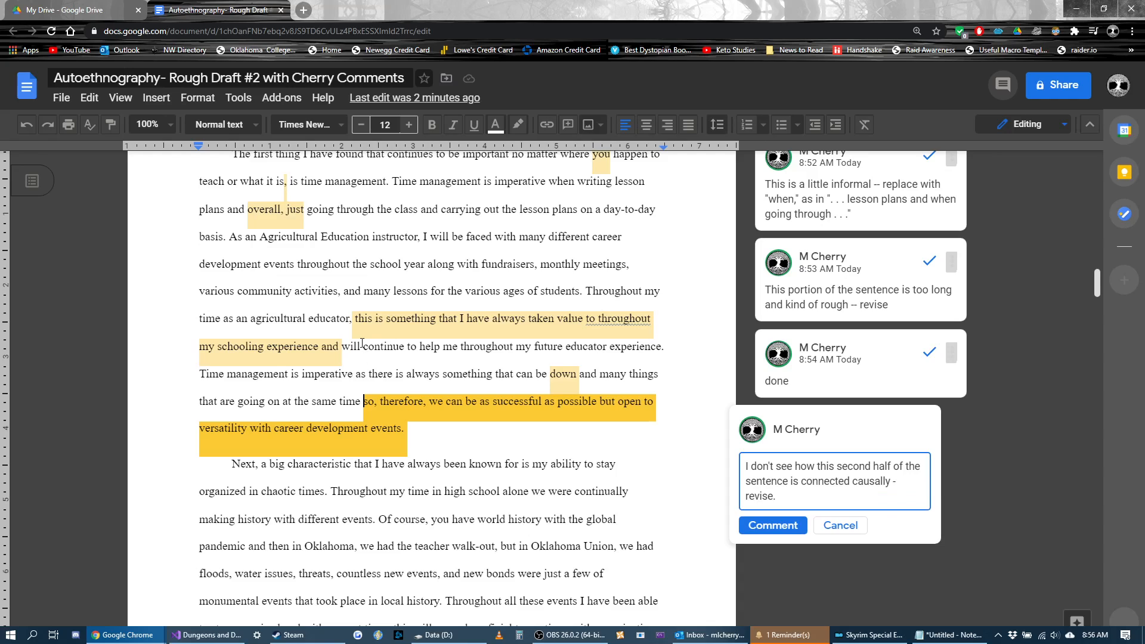
# Step: Finish the comment on the paragraph's closing words with "revise.", post it, and highlight parts of that sentence to reread them
pyautogui.click(755, 527)
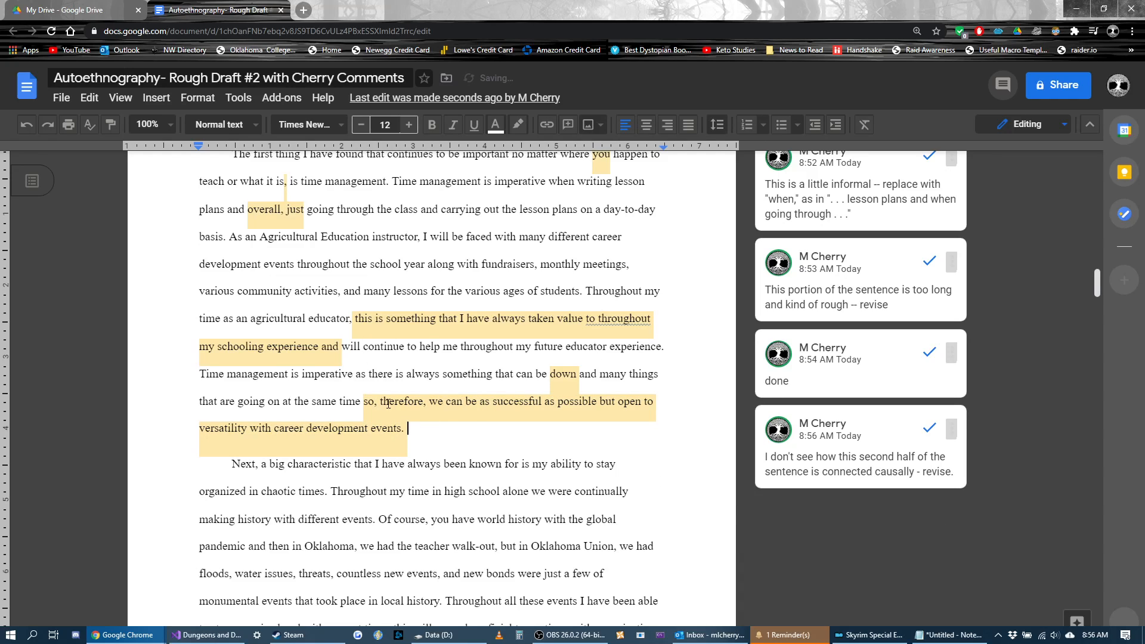
pyautogui.moveTo(379, 402); pyautogui.dragTo(425, 408)
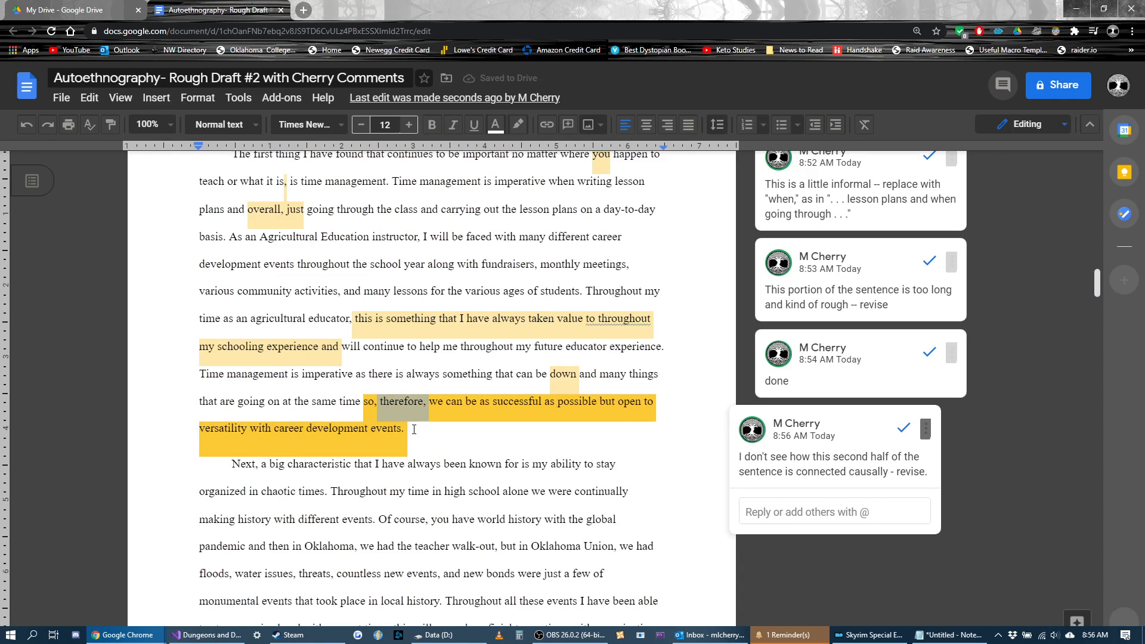
pyautogui.click(413, 434)
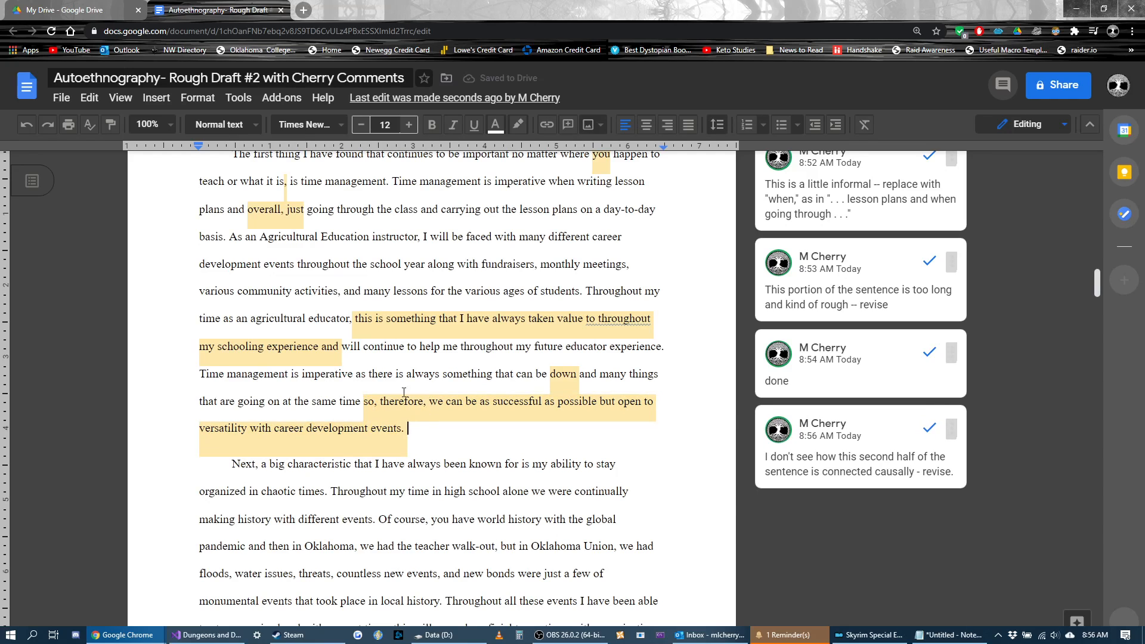
pyautogui.moveTo(207, 373); pyautogui.dragTo(470, 449)
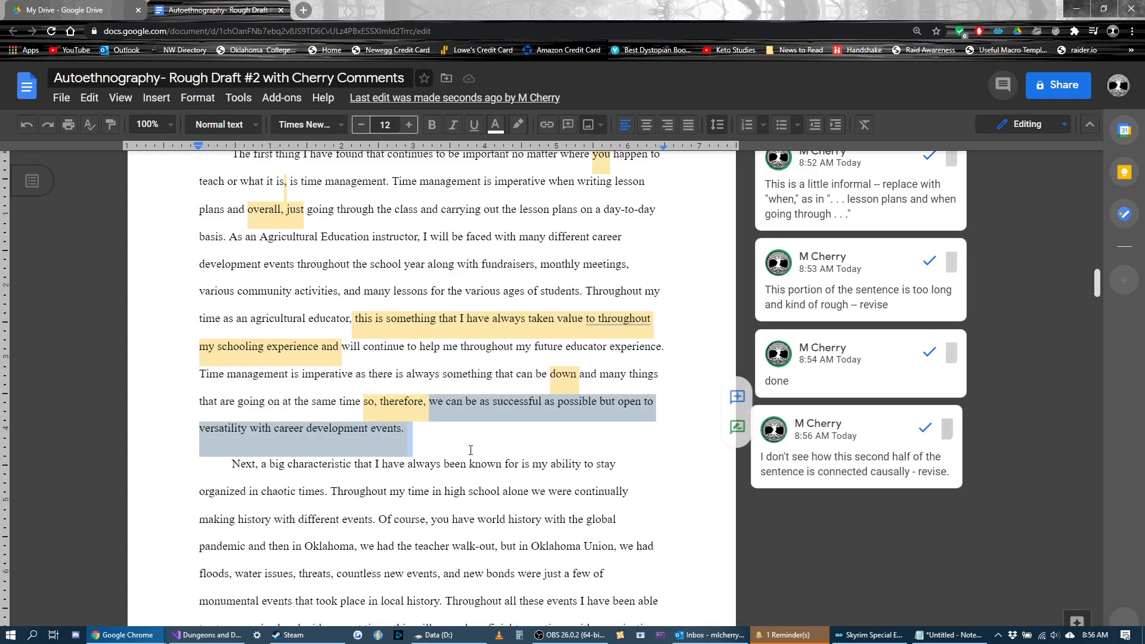
pyautogui.click(468, 446)
# Step: Add the comment "Use a stronger transition here -- a longer, more formal phrase." to "Next, a" at the start of the following paragraph
pyautogui.scroll(-4, 223, 236)
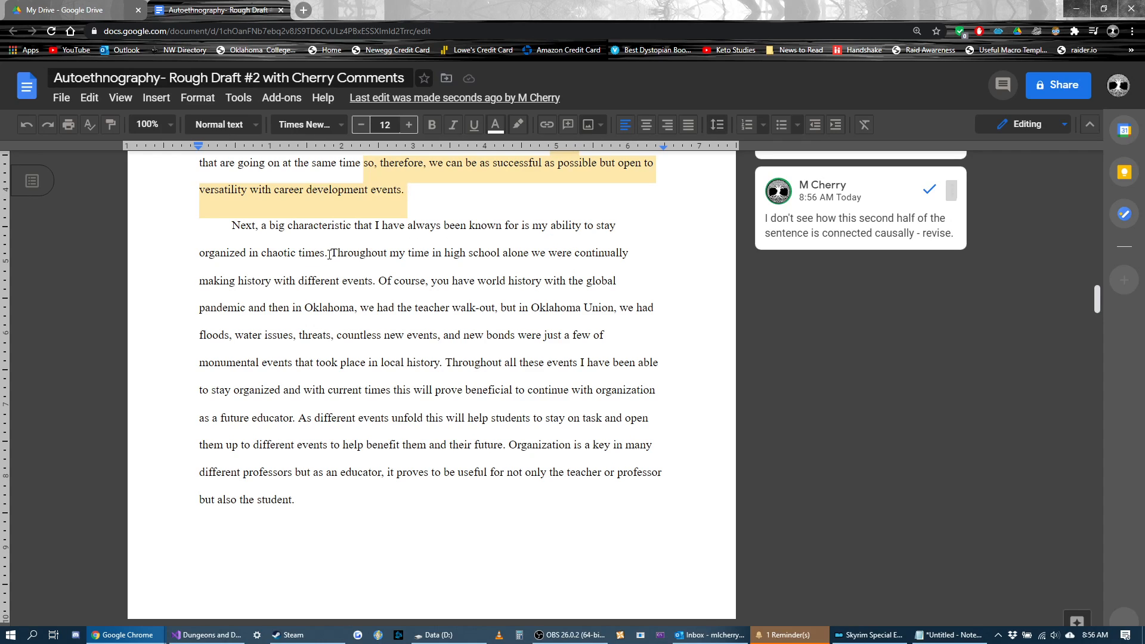
pyautogui.moveTo(265, 227); pyautogui.dragTo(234, 229)
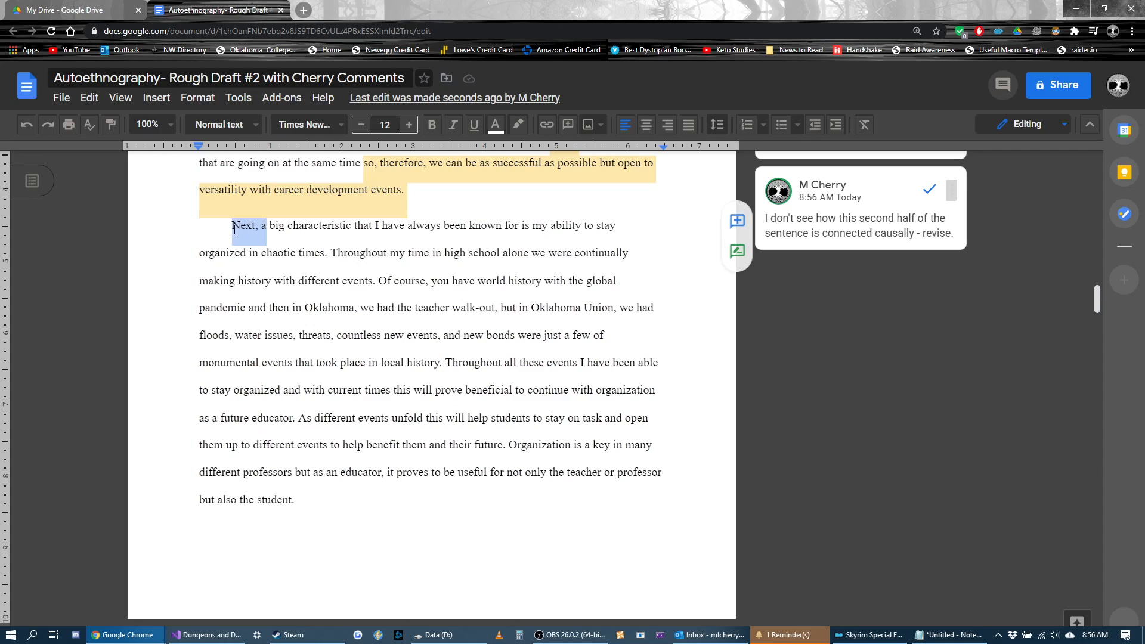
pyautogui.hotkey('ctrl', 'alt', 'm')
pyautogui.write('Use ')
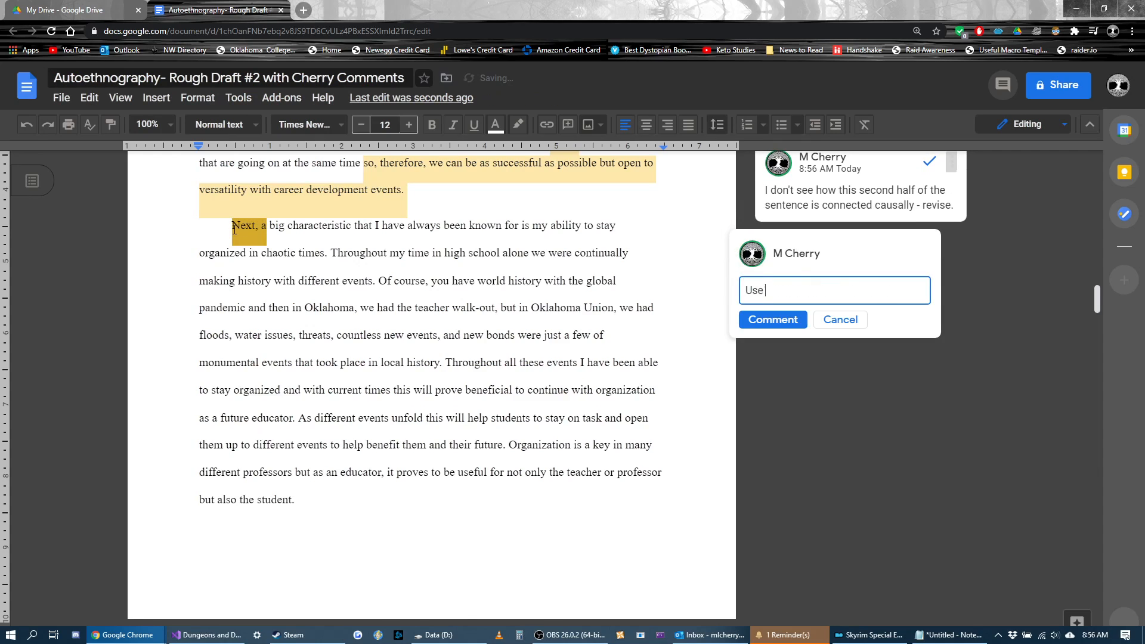
pyautogui.write('a stronger transi')
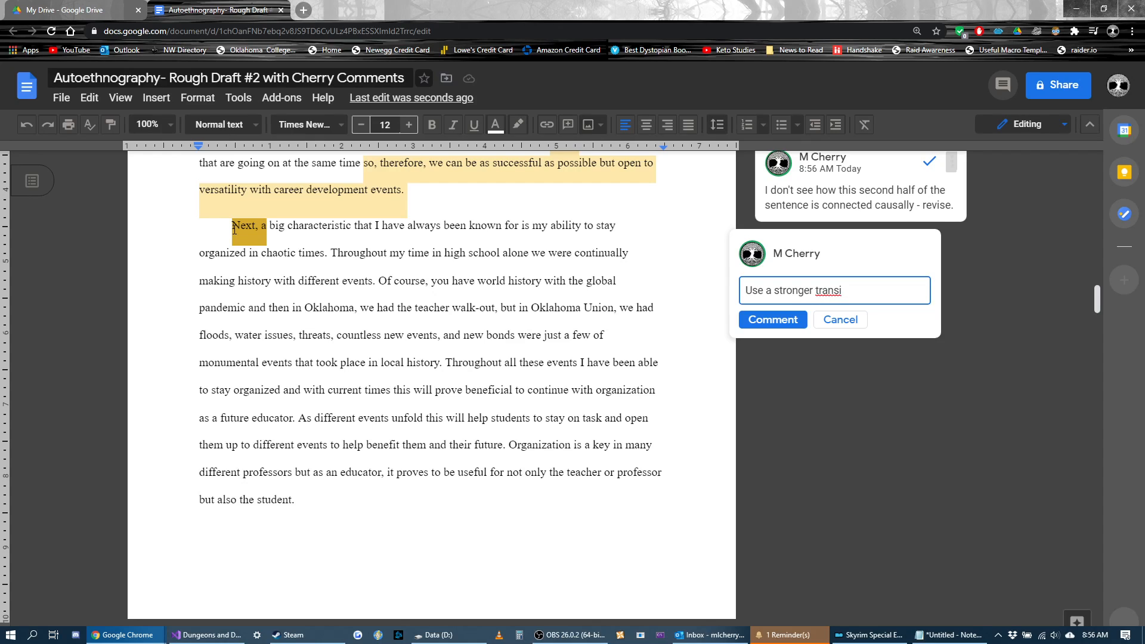
pyautogui.write('tion here -')
pyautogui.write('a longer ph')
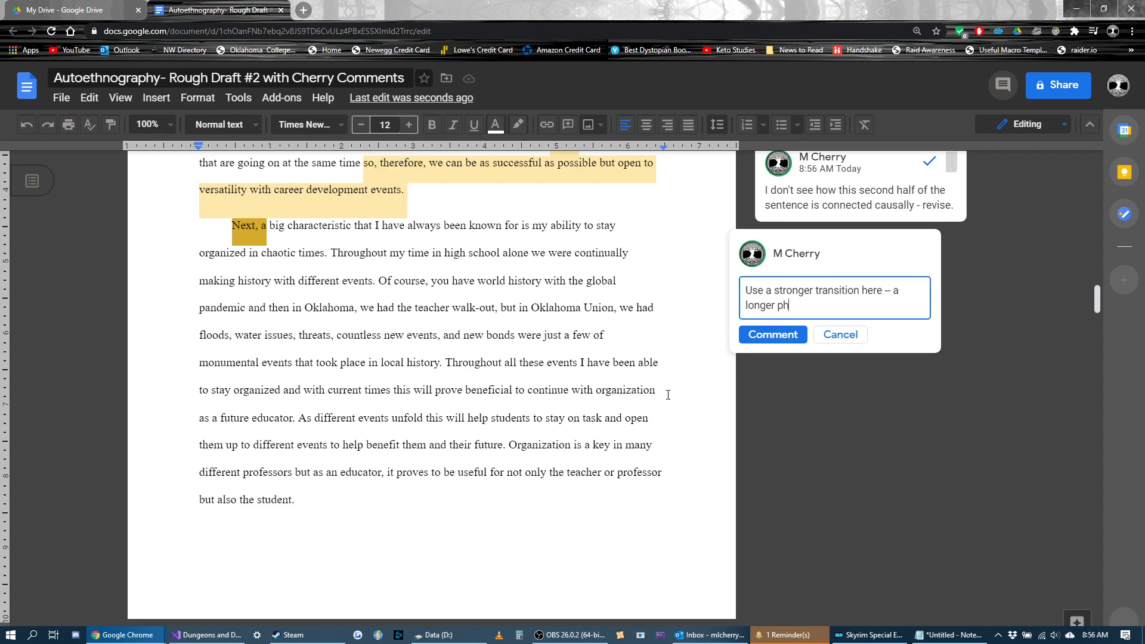
pyautogui.press('BackSpace')
pyautogui.press('BackSpace')
pyautogui.press('BackSpace')
pyautogui.write(', more formal phrase.')
pyautogui.click(772, 334)
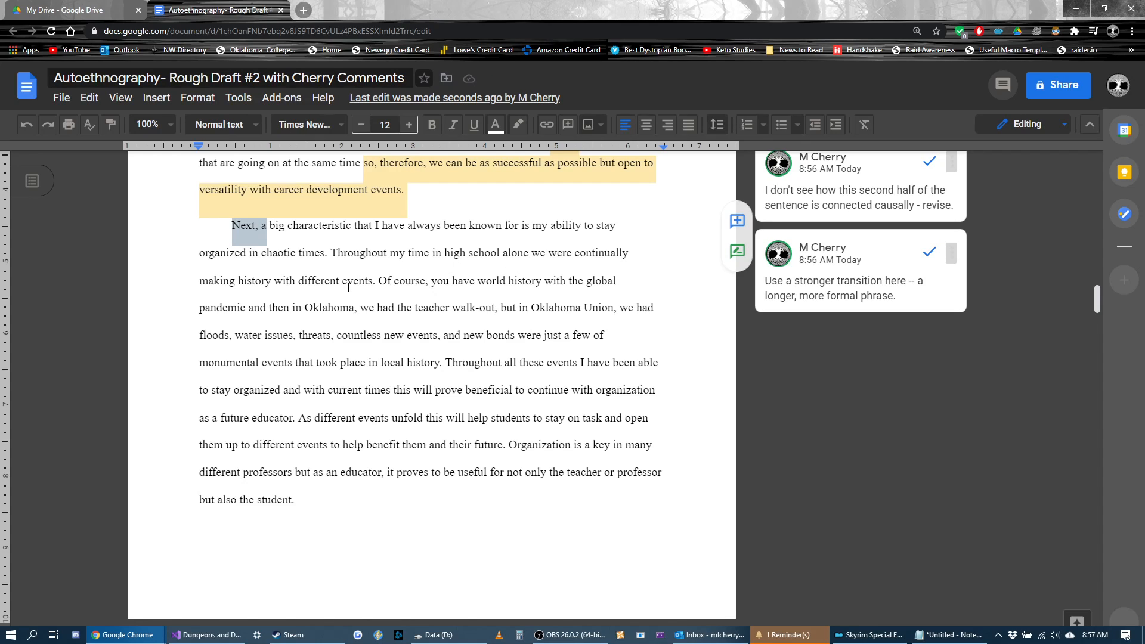
# Step: Add the comment "Vague -- who exactly is "we?" What are the events?" to "we were continually making history with different events."
pyautogui.moveTo(374, 283); pyautogui.dragTo(532, 253)
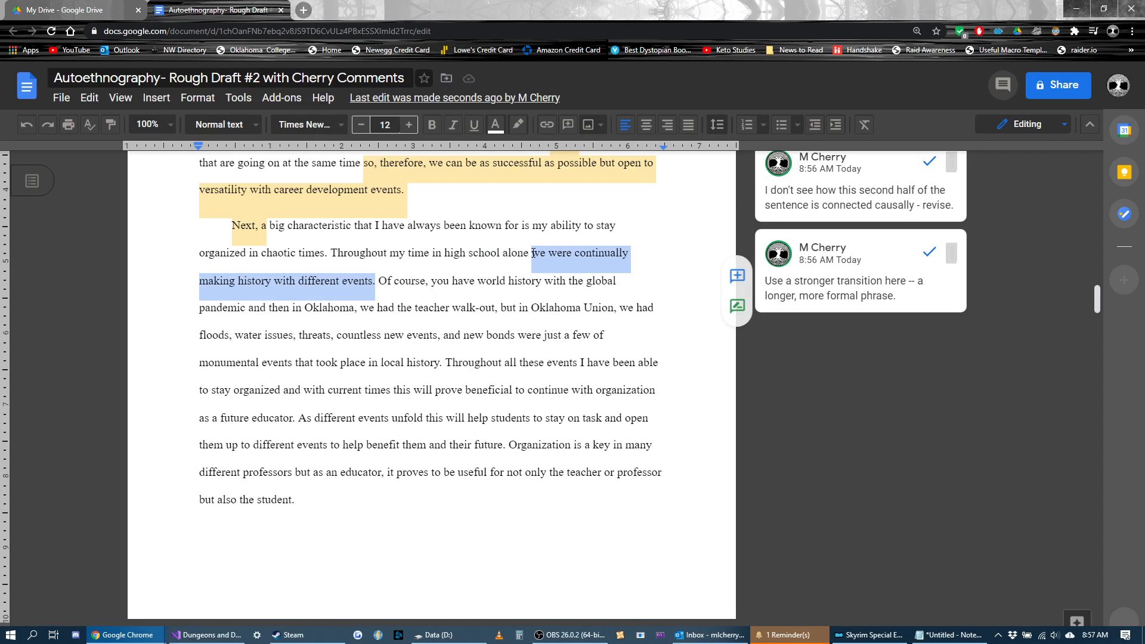
pyautogui.hotkey('ctrl', 'alt', 'm')
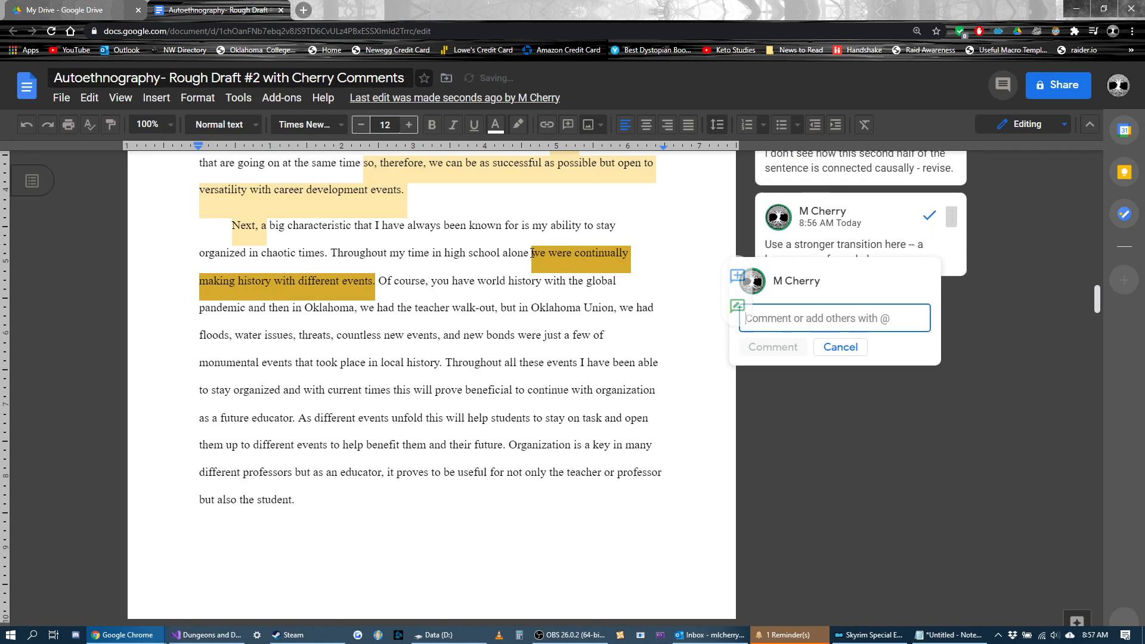
pyautogui.write('Vague --')
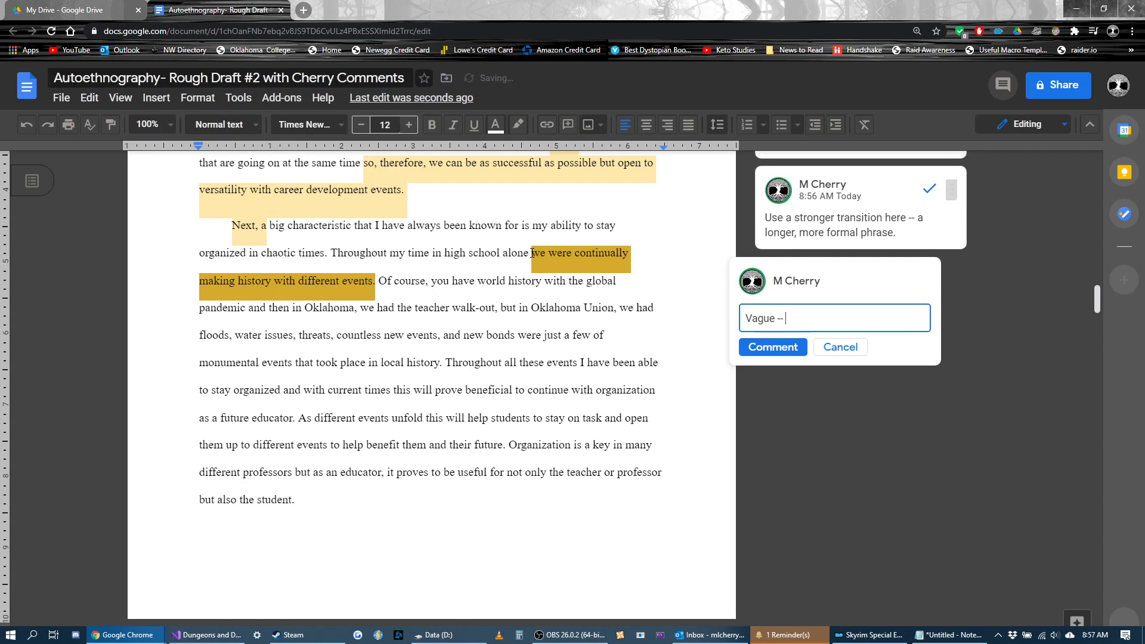
pyautogui.write(' who exactly is "we?" What are ')
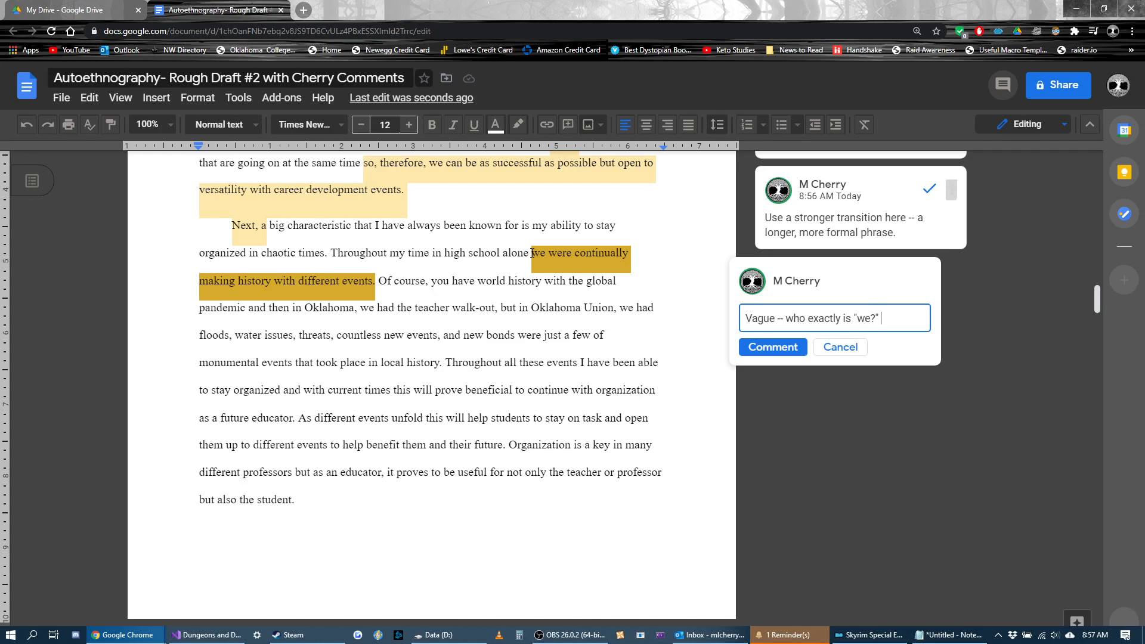
pyautogui.write('the events?')
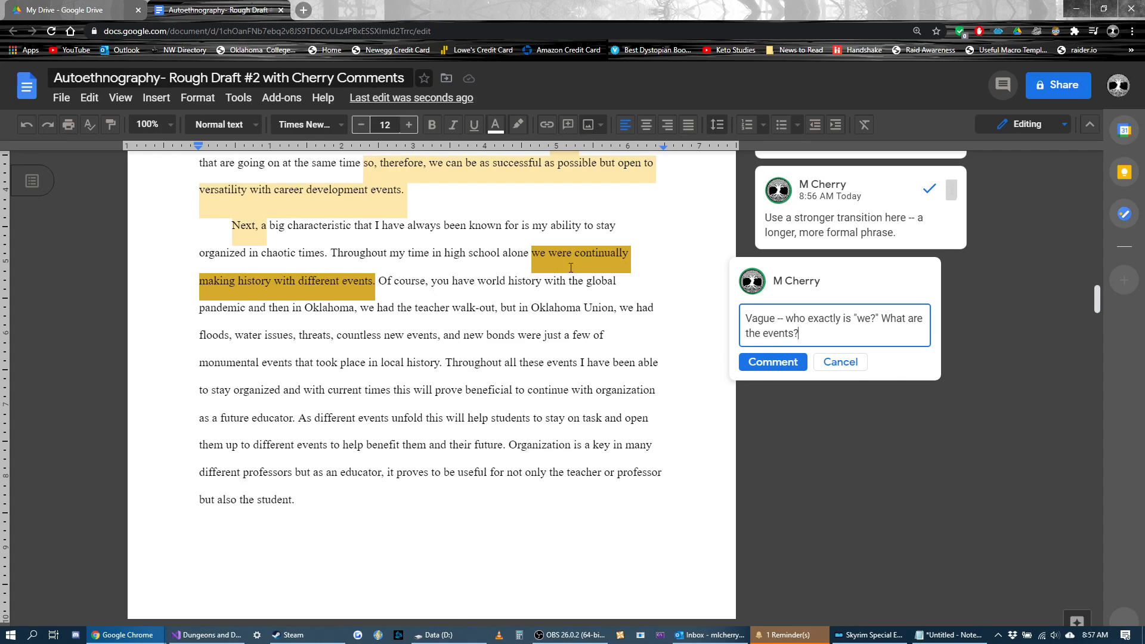
pyautogui.hotkey('ctrl', 'Return')
# Step: Add the comment "second person" to the word "you" after "Of course"
pyautogui.click(434, 284)
pyautogui.doubleClick(434, 285)
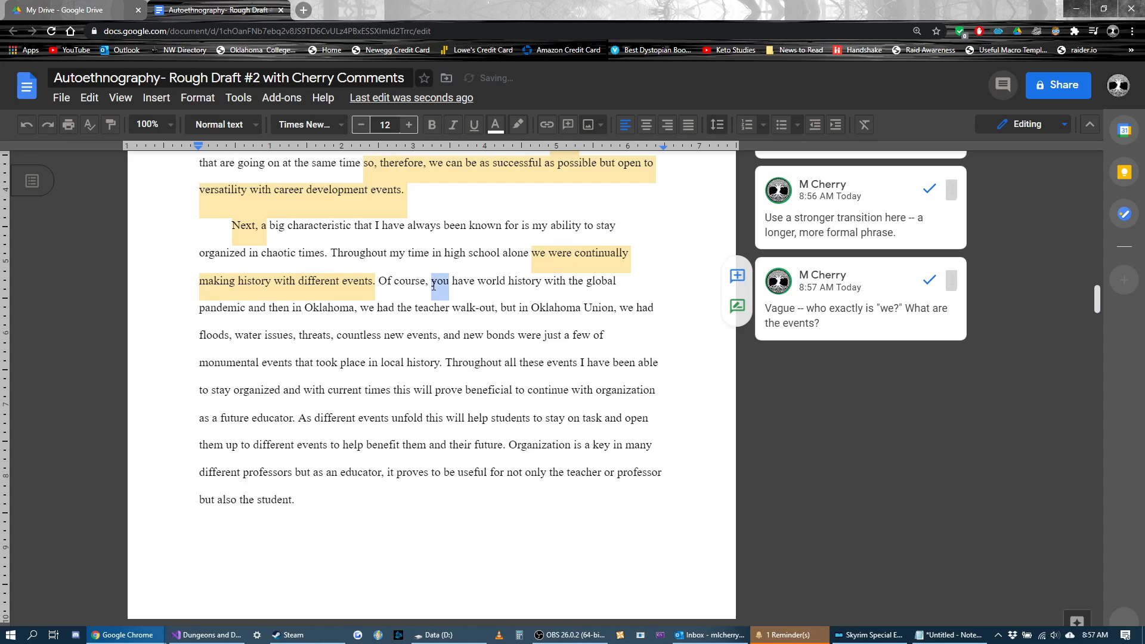
pyautogui.hotkey('ctrl', 'alt', 'm')
pyautogui.write('second person')
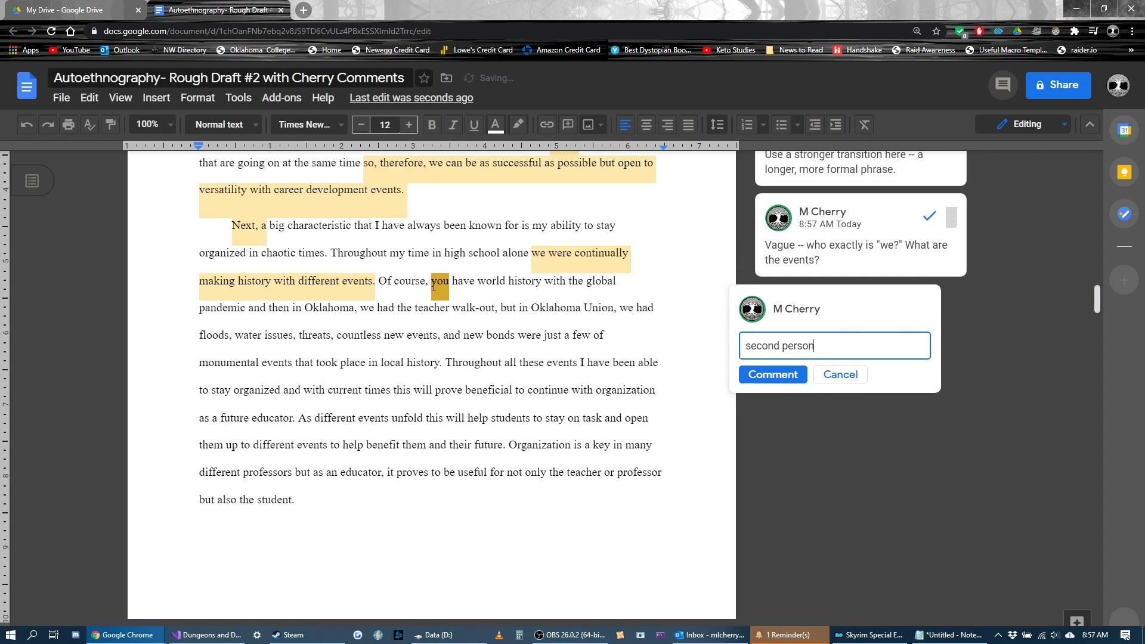
pyautogui.click(773, 375)
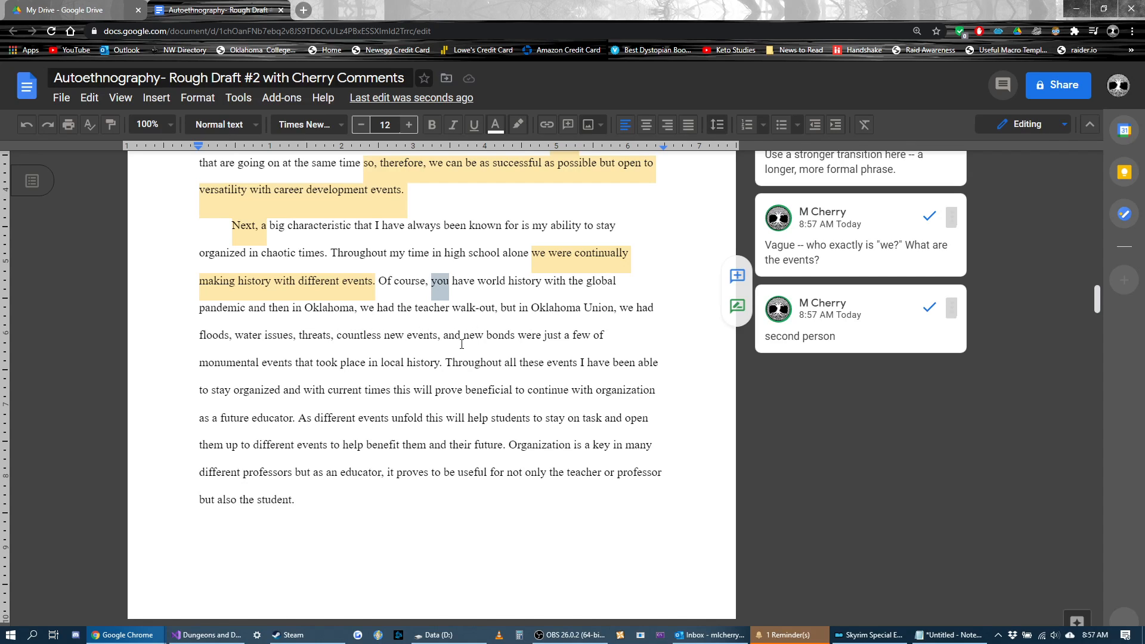
# Step: Start a comment on "local history." reading "This sentence, like many of your sentences, is very long"
pyautogui.moveTo(441, 363); pyautogui.dragTo(381, 366)
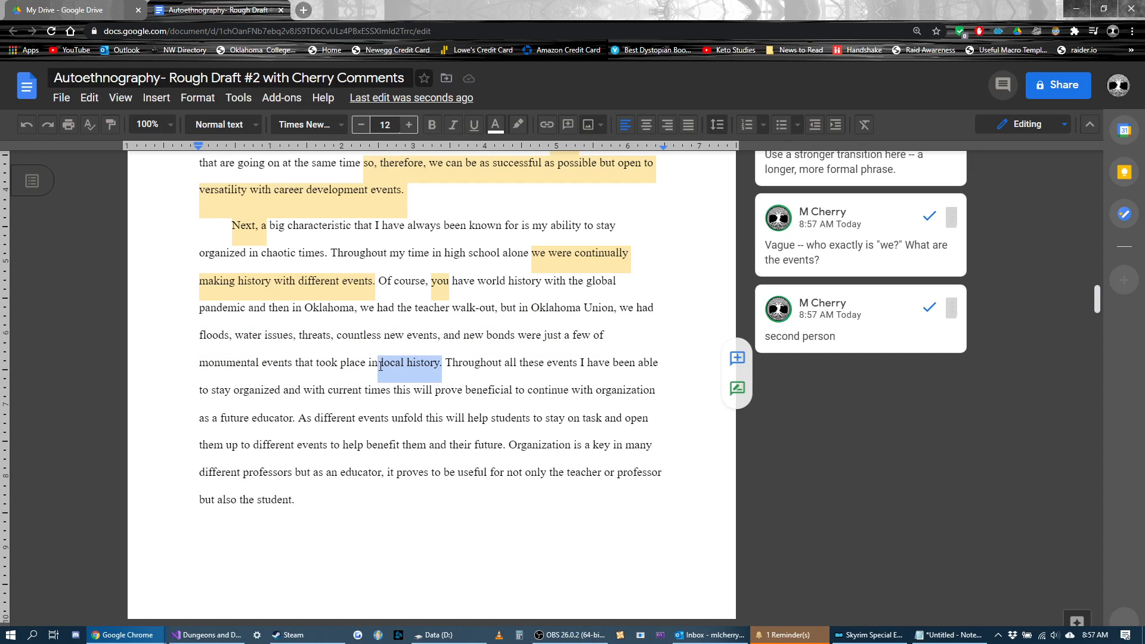
pyautogui.hotkey('ctrl', 'alt', 'm')
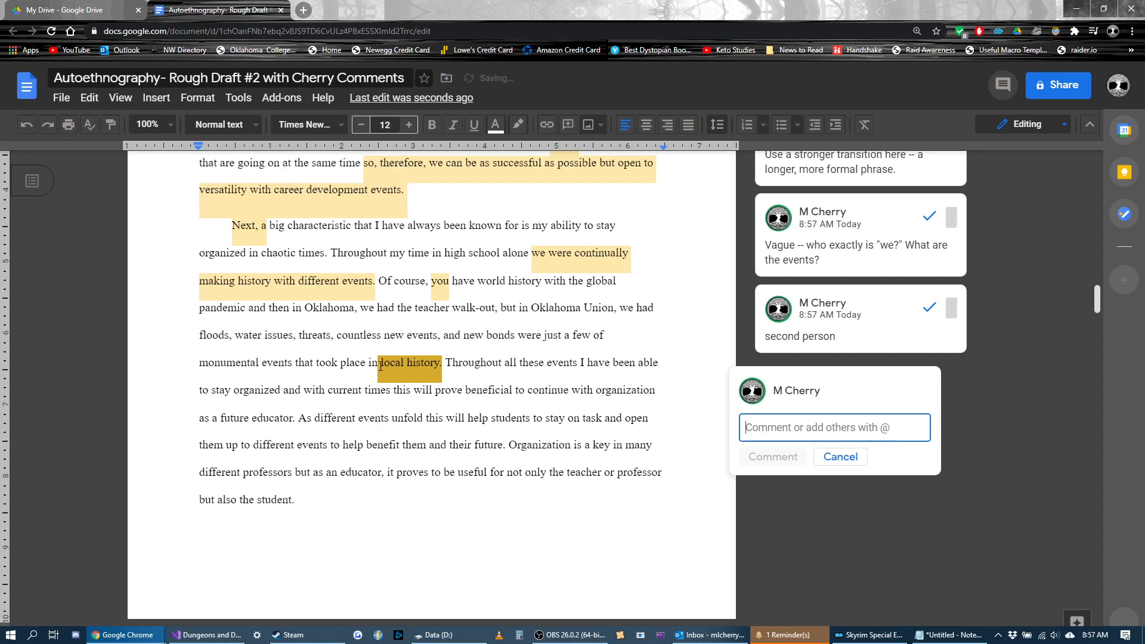
pyautogui.write('This sentence, like ma')
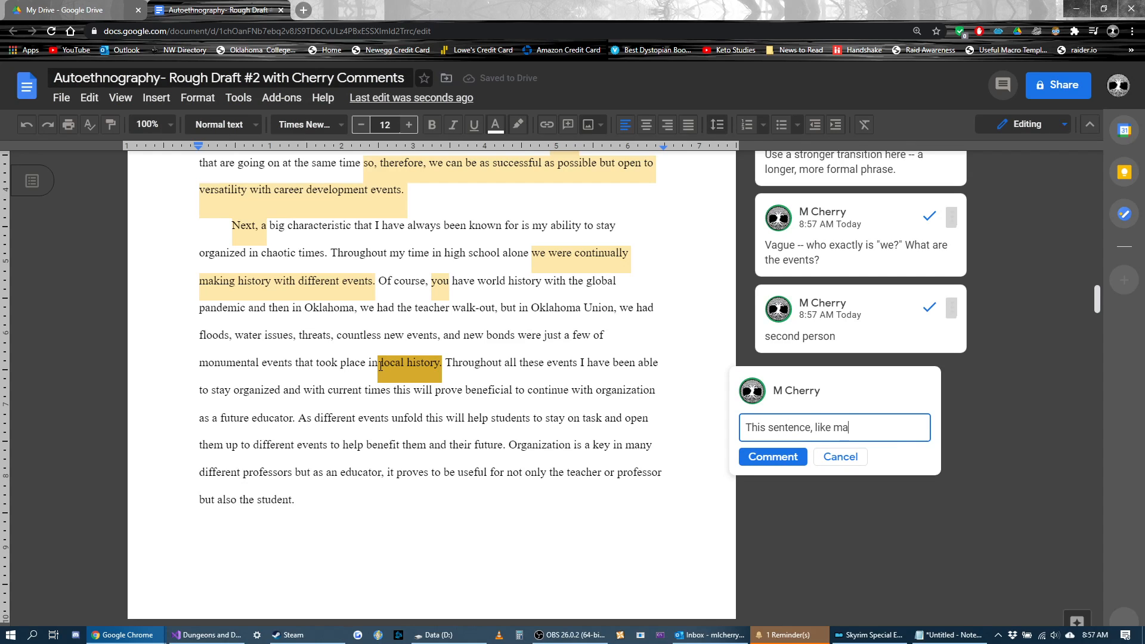
pyautogui.write('ny of your sentence, is')
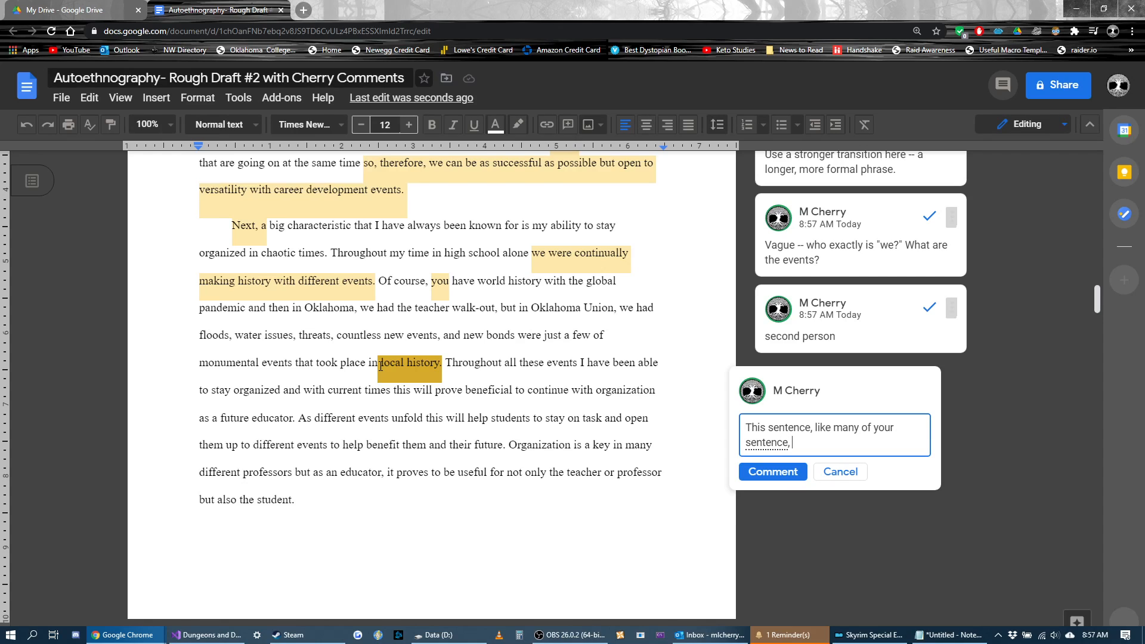
pyautogui.press('Left')
pyautogui.press('Left')
pyautogui.press('Left')
pyautogui.press('Left')
pyautogui.press('Left')
pyautogui.write('s')
pyautogui.press('End')
pyautogui.write("very long . That's fine")
# Step: Continue the comment with "That's not a bad thing, but you have a habit of packing too much information into one sentence"
pyautogui.press('BackSpace')
pyautogui.press('BackSpace')
pyautogui.press('BackSpace')
pyautogui.press('BackSpace')
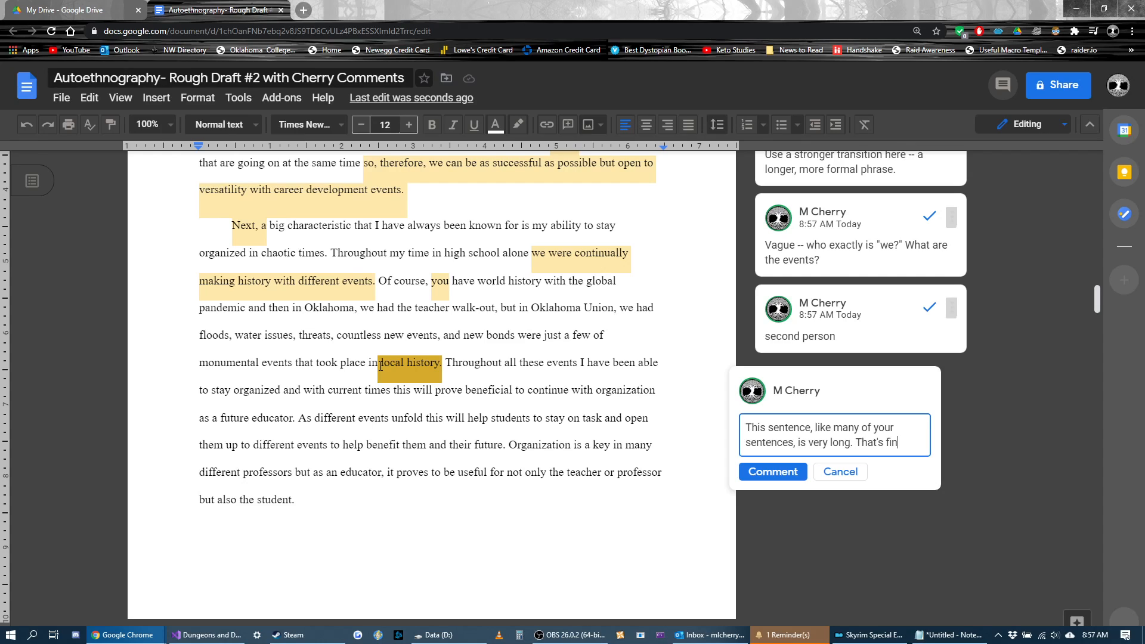
pyautogui.write('not a ')
pyautogui.write('bad thing, b')
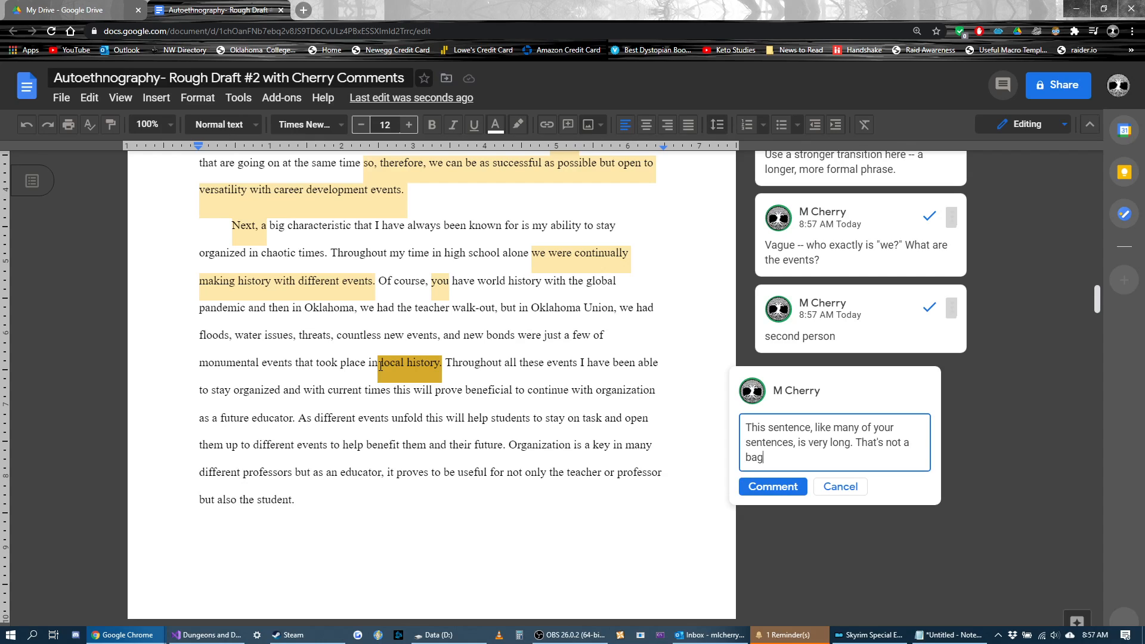
pyautogui.write('ut you have a habit ')
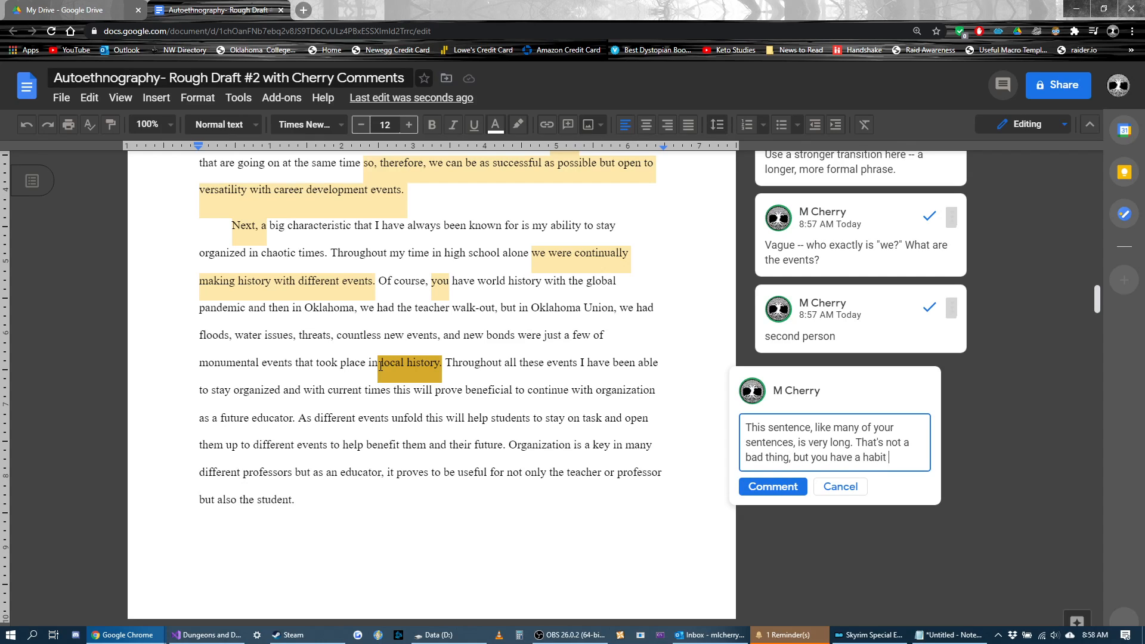
pyautogui.write('of packing')
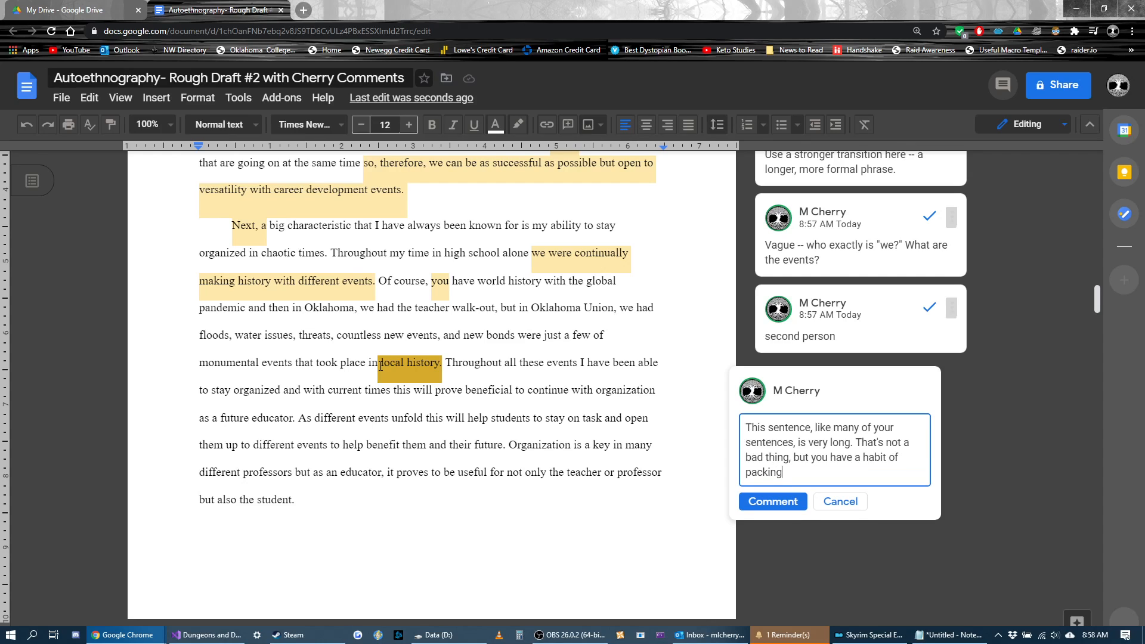
pyautogui.write(' too much information into one sente')
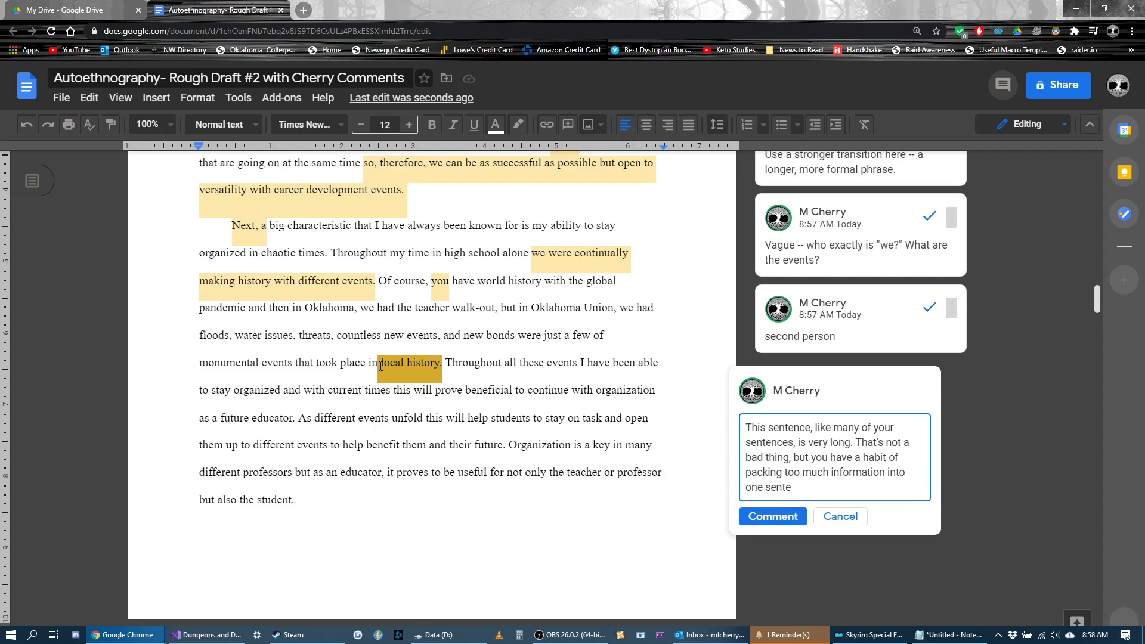
pyautogui.write('nce. The easy fix for this is to ')
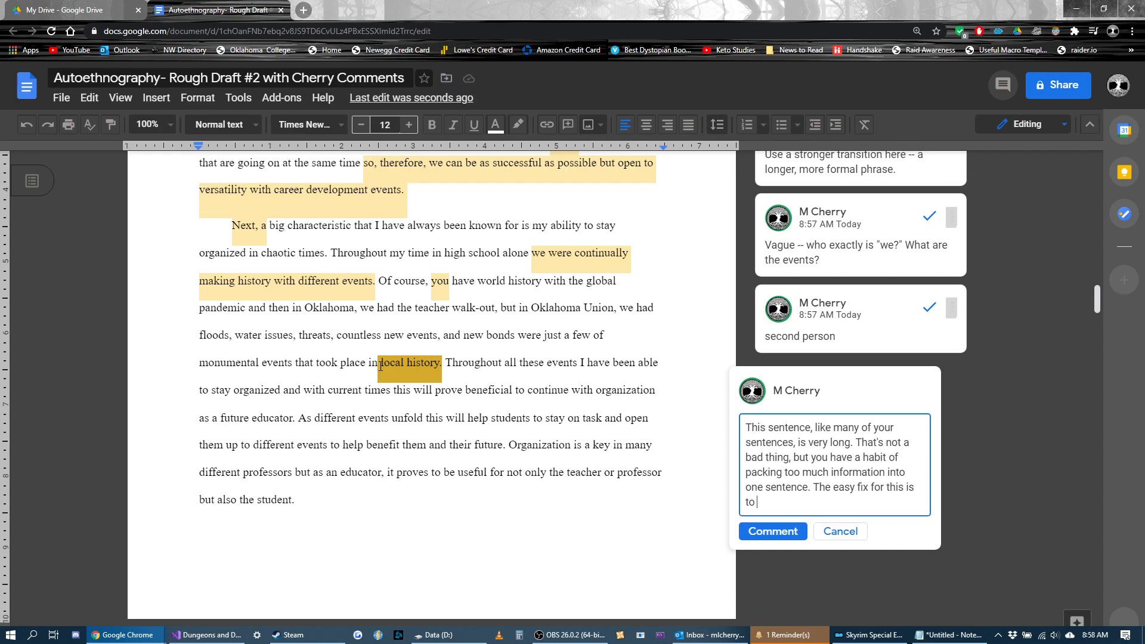
pyautogui.write('check yourself everr')
# Step: Add to the comment "The easy fix for this is to check yourself every time you write a sentence that's longer than about 2.5 lines"
pyautogui.press('BackSpace')
pyautogui.write('y time your')
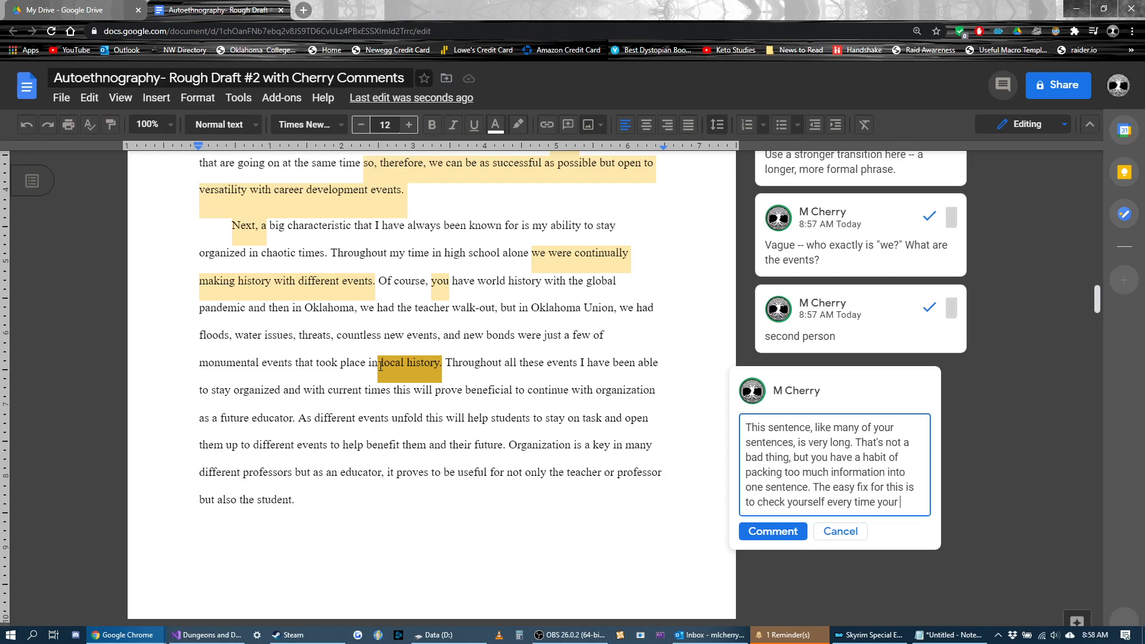
pyautogui.press('BackSpace')
pyautogui.write('write a sen')
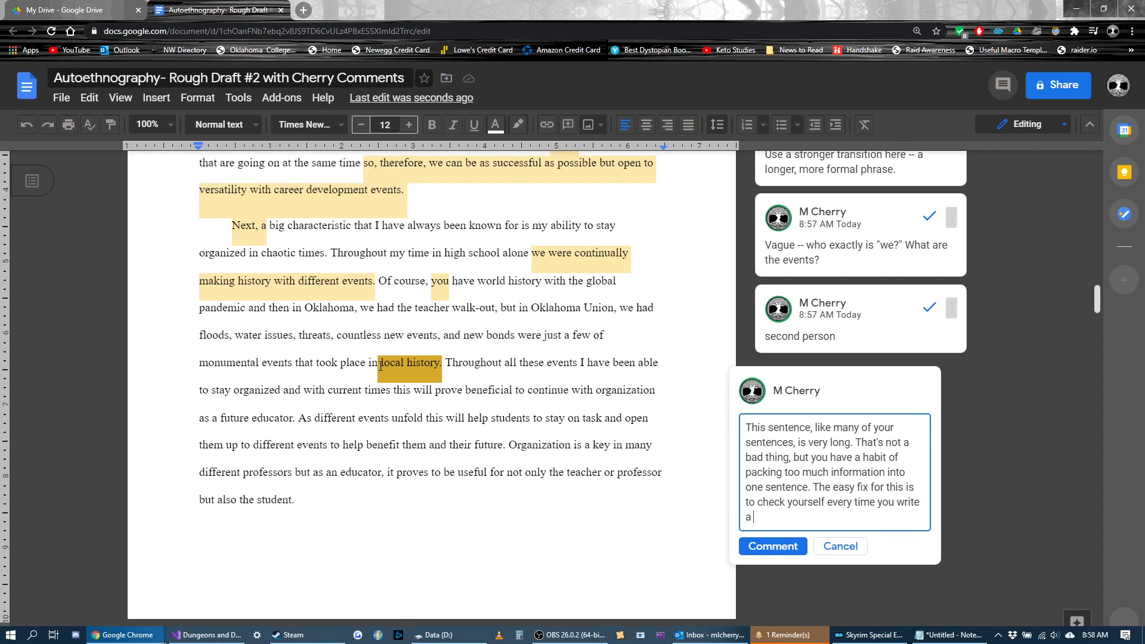
pyautogui.write("tence that's longer than about 2")
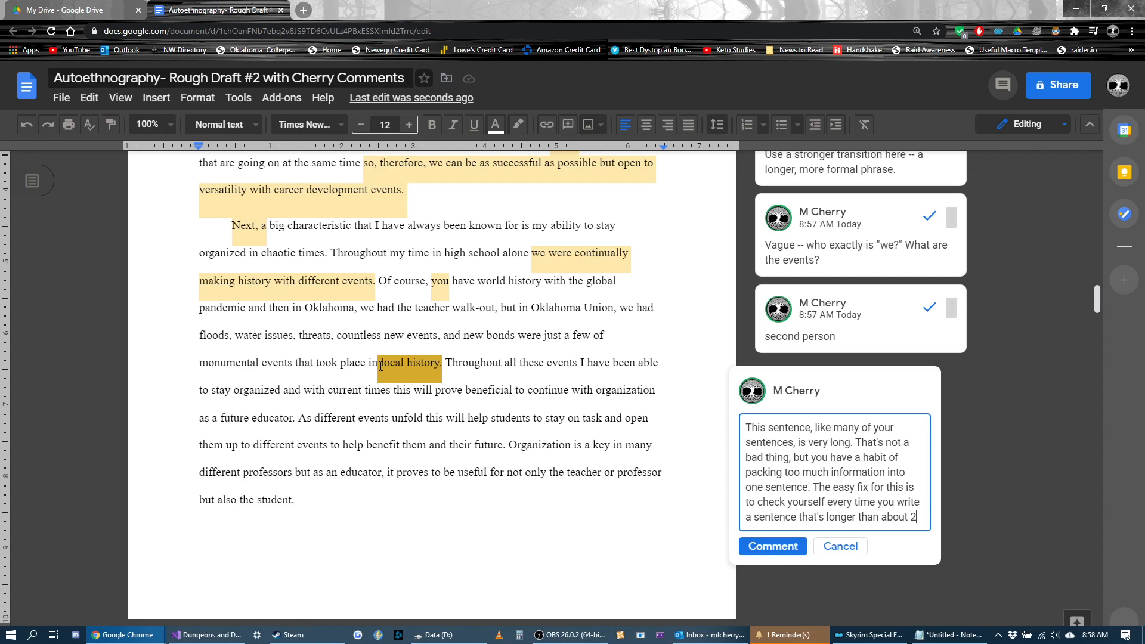
pyautogui.write('.5 line')
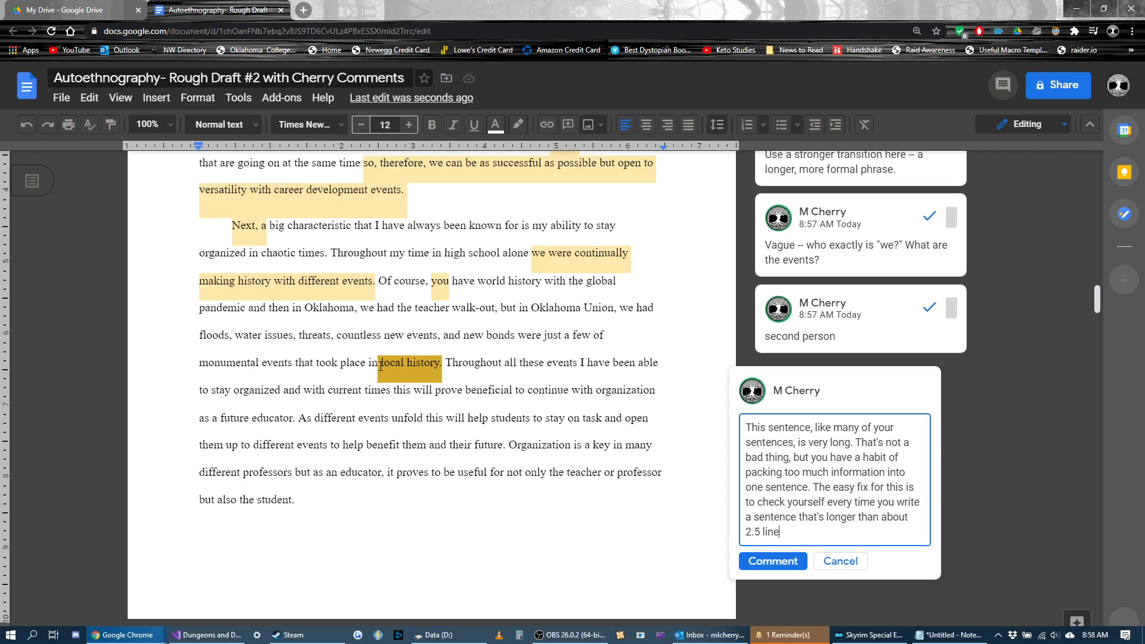
pyautogui.write('s and see')
pyautogui.press('BackSpace')
pyautogui.press('BackSpace')
pyautogui.press('BackSpace')
pyautogui.press('BackSpace')
pyautogui.press('BackSpace')
pyautogui.press('BackSpace')
pyautogui.press('BackSpace')
pyautogui.press('BackSpace')
pyautogui.press('BackSpace')
# Step: Extend the "local history." comment with "; when you have such sentences, see if you can split them into two shorter sentences"
pyautogui.write('; when you have such sentences, ')
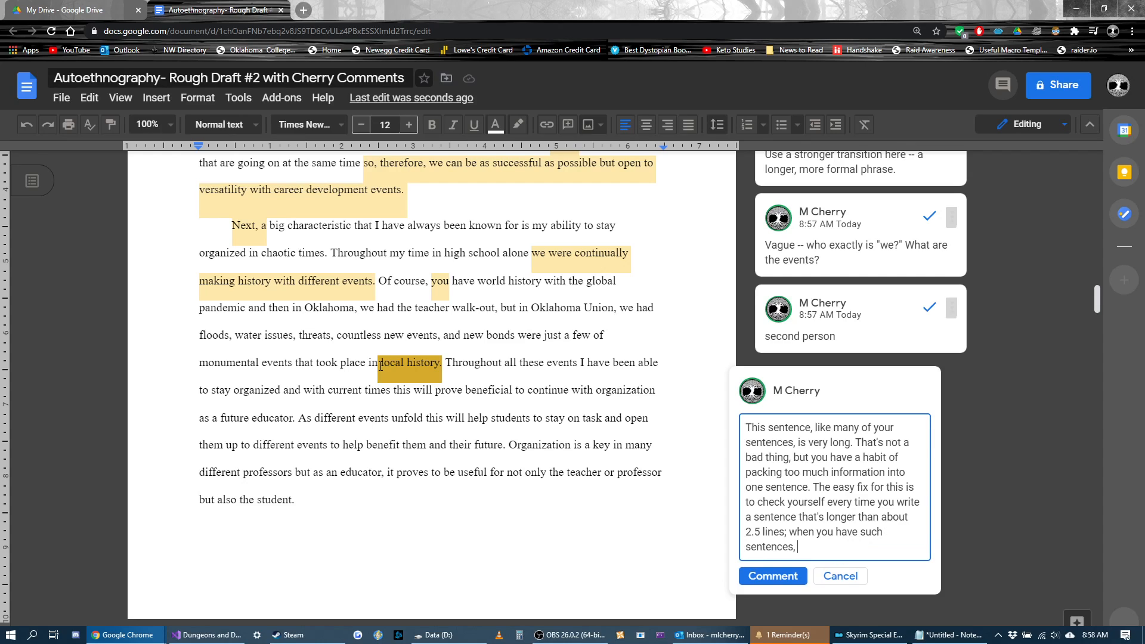
pyautogui.write('see if you can split them into t')
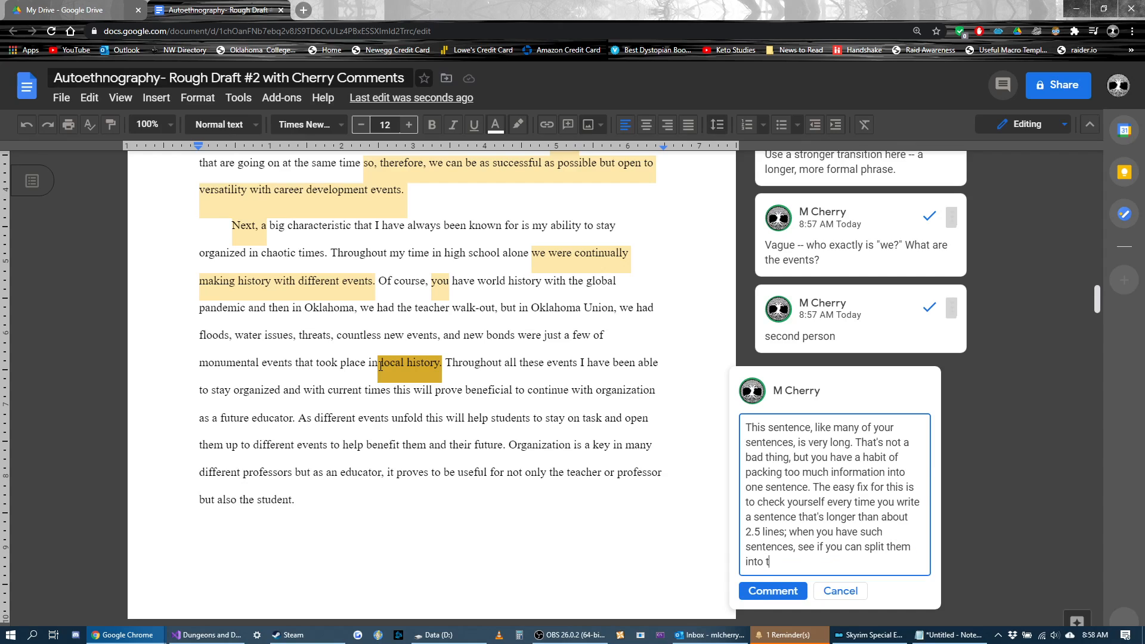
pyautogui.write('wo shorter sentences. It will help your')
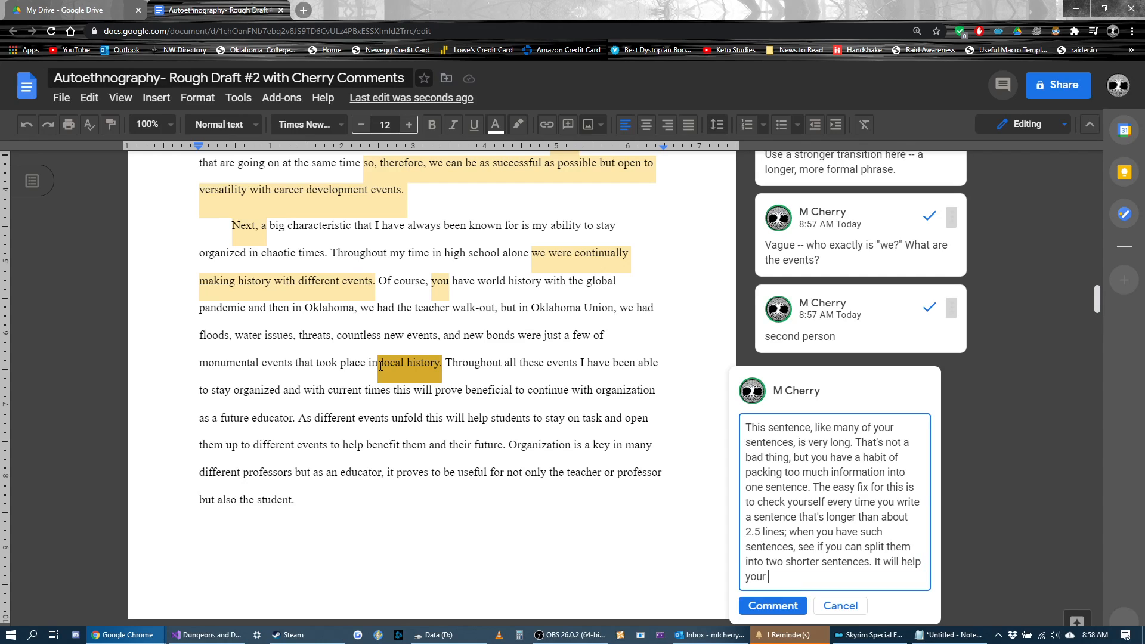
pyautogui.write(' pace and')
# Step: Finish the comment text with "It will help your pace and your reader's ability to process your information."
pyautogui.write("your reader's ability to")
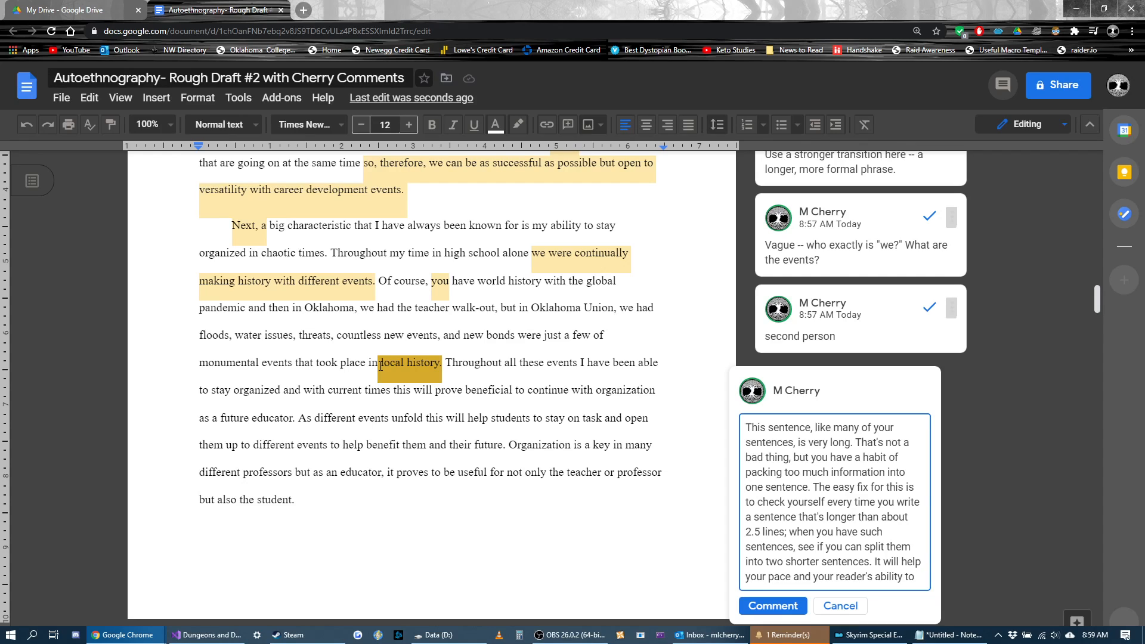
pyautogui.write('process ')
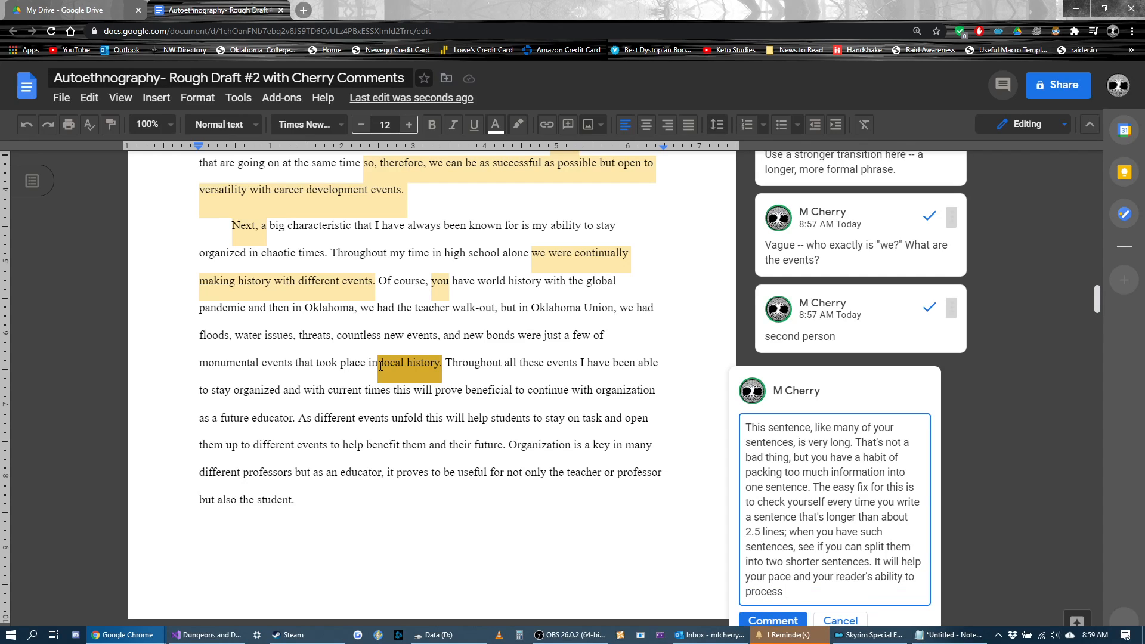
pyautogui.write('your information.')
# Step: Reread the drafted long-sentence comment alongside the sentence running from "Of course" to "local history."
pyautogui.moveTo(893, 588); pyautogui.dragTo(716, 415)
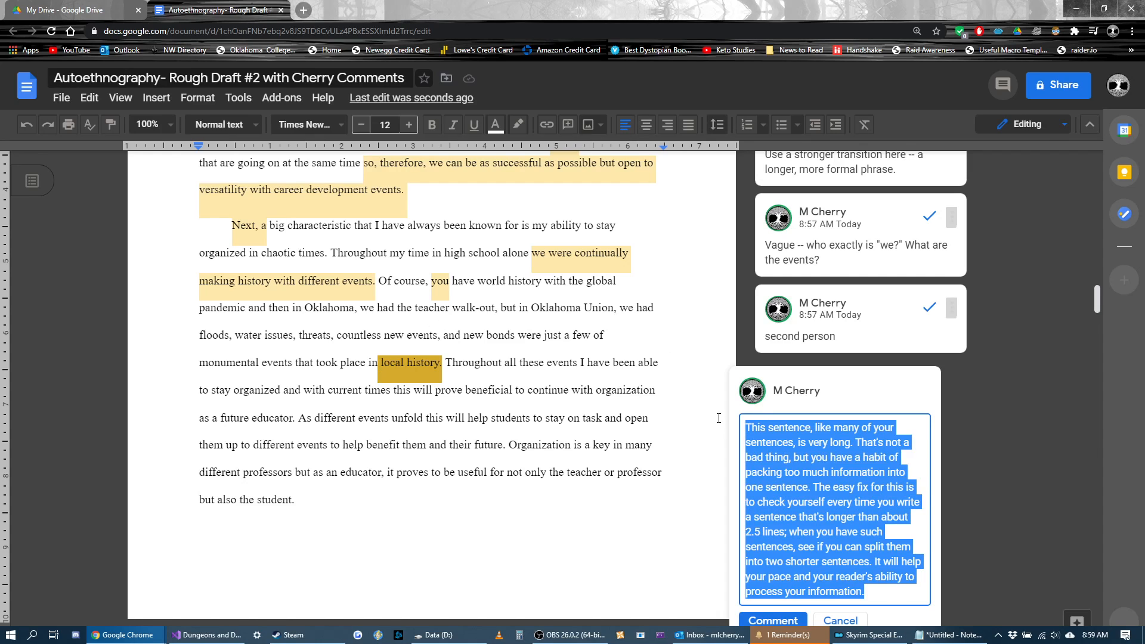
pyautogui.click(693, 459)
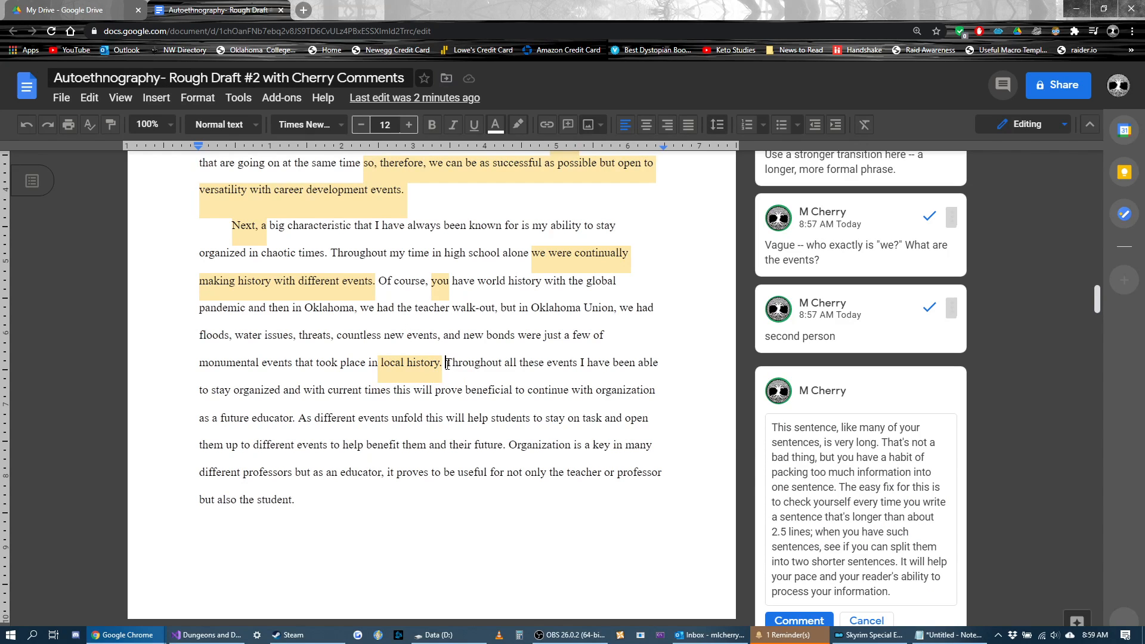
pyautogui.moveTo(444, 363); pyautogui.dragTo(384, 285)
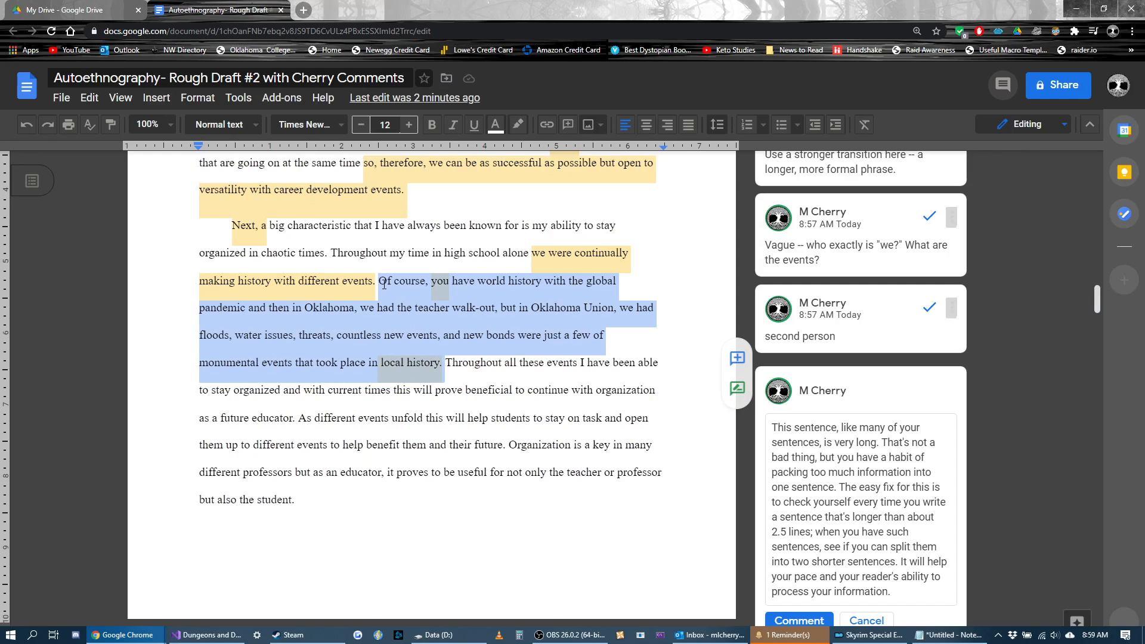
pyautogui.click(445, 368)
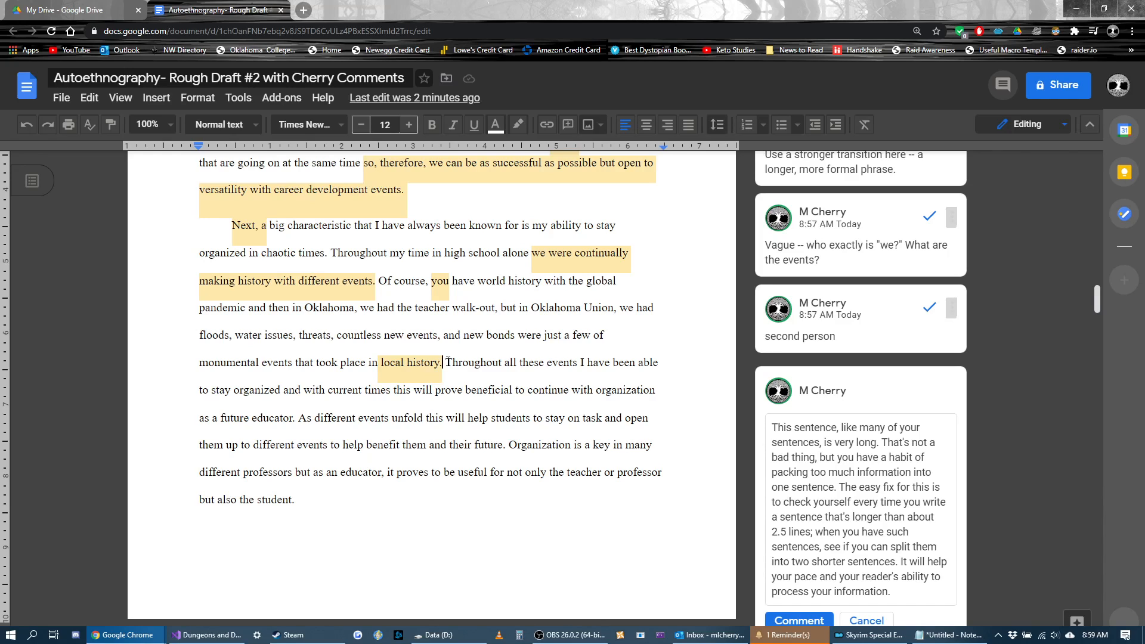
pyautogui.click(448, 361)
pyautogui.scroll(-2, 492, 400)
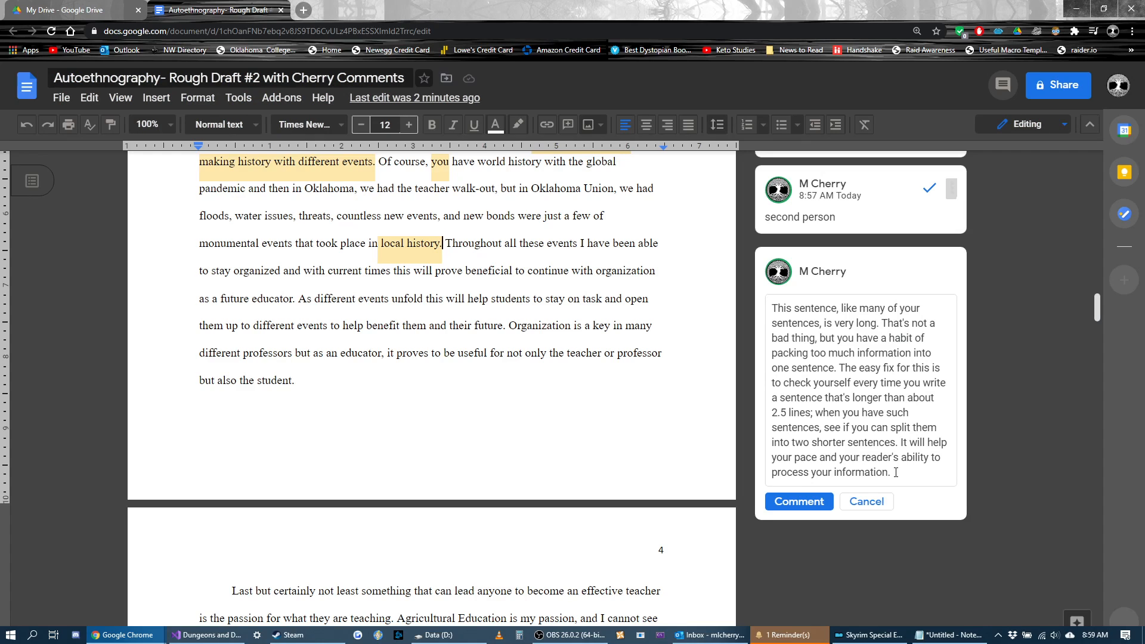
pyautogui.moveTo(895, 472); pyautogui.dragTo(719, 308)
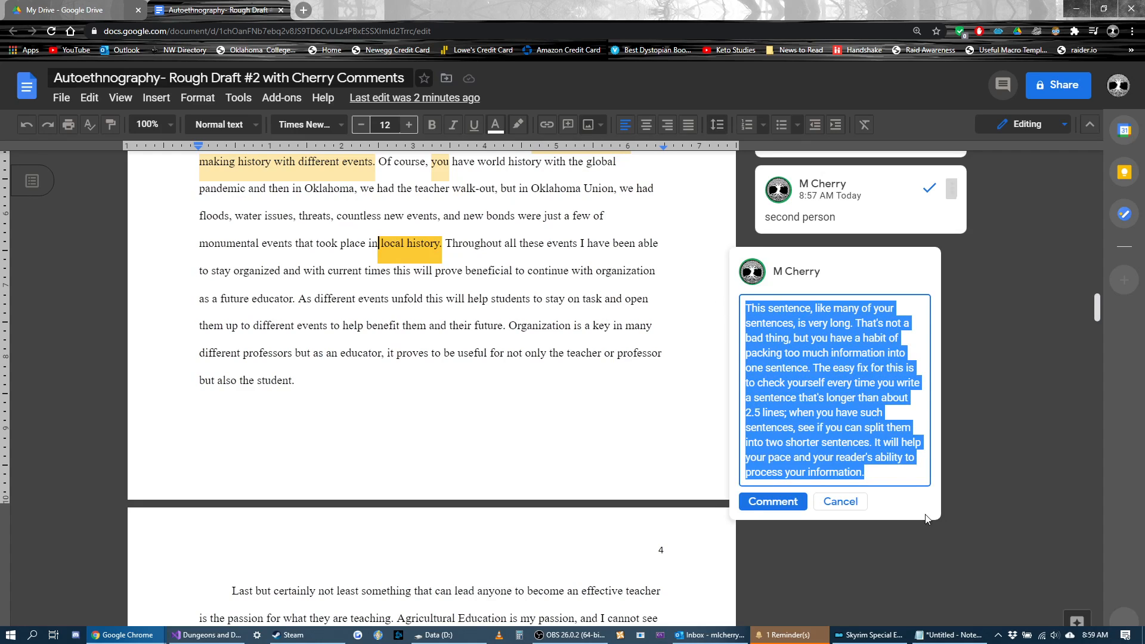
pyautogui.click(887, 475)
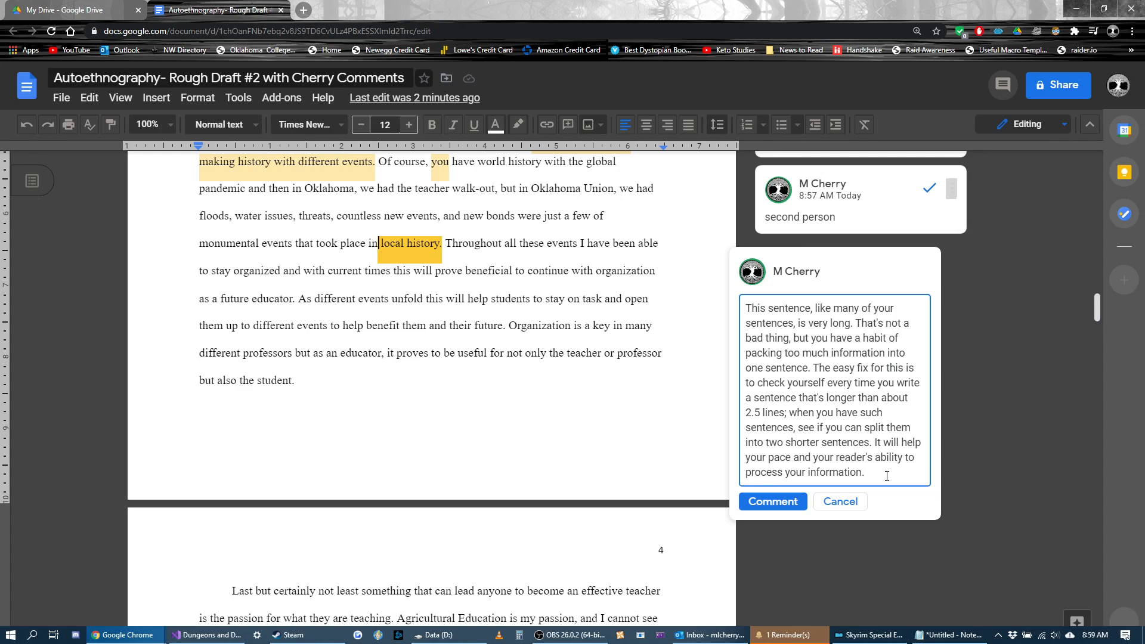
pyautogui.moveTo(866, 474); pyautogui.dragTo(745, 307)
pyautogui.click(809, 417)
pyautogui.scroll(1, 585, 441)
pyautogui.click(548, 430)
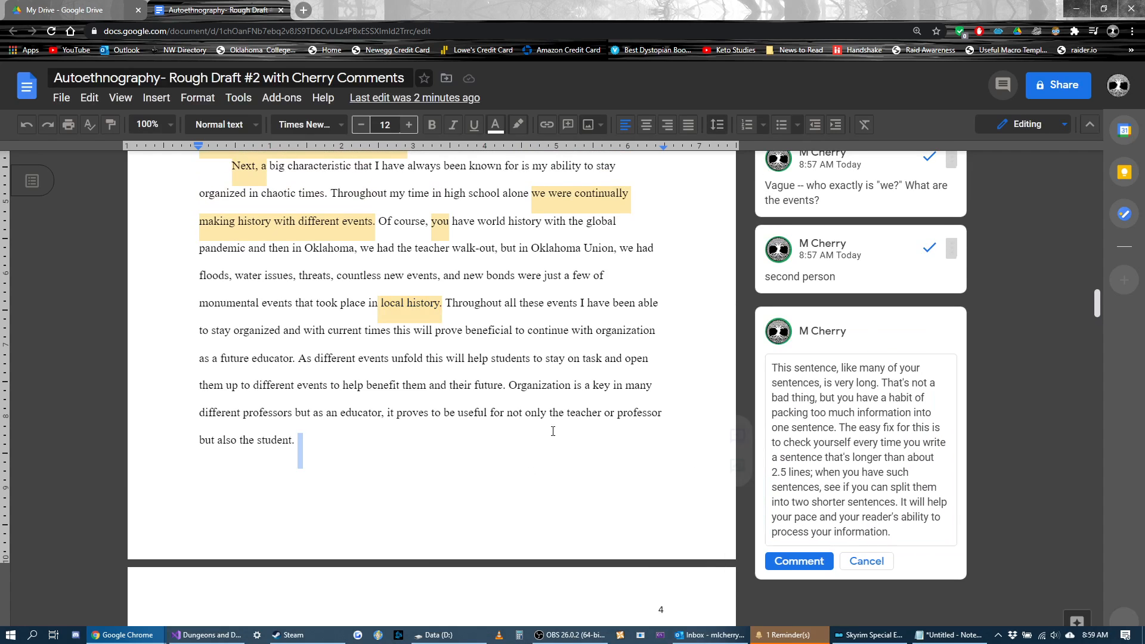
pyautogui.click(517, 304)
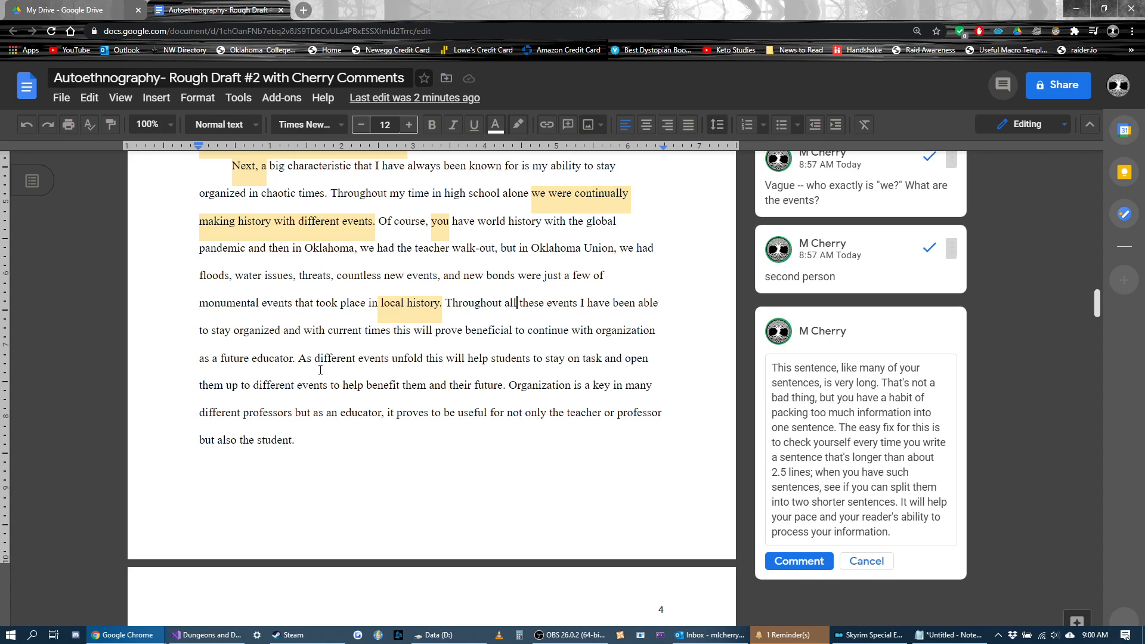
# Step: Look over the already commented pages and the uncommented pages that follow for overly long sentences
pyautogui.scroll(-1, 421, 376)
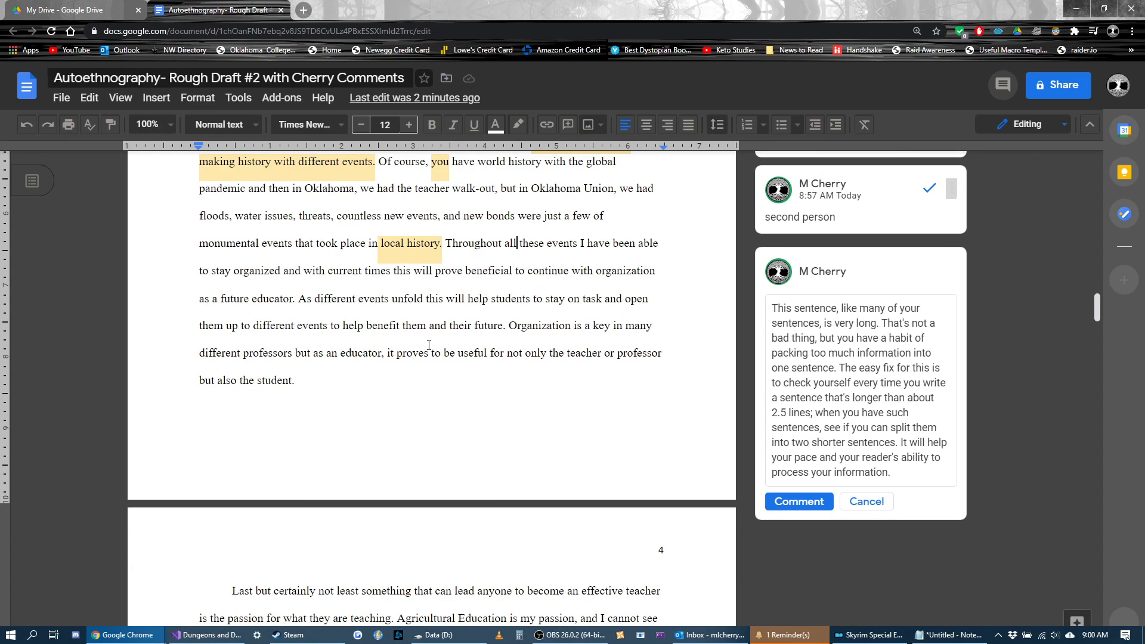
pyautogui.scroll(9, 595, 310)
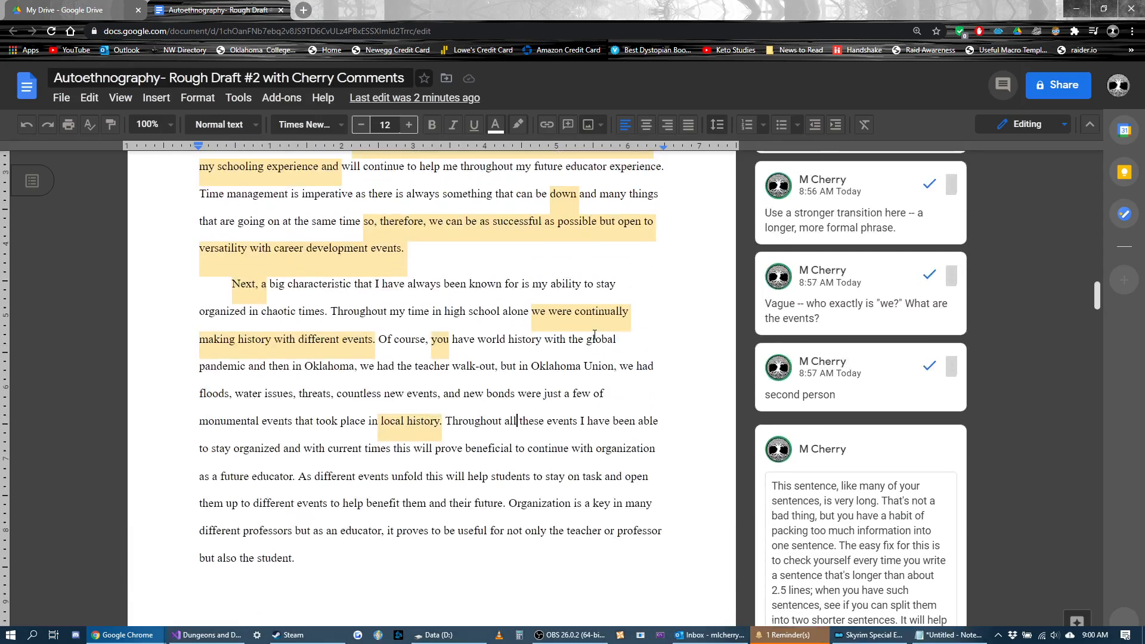
pyautogui.scroll(14, 595, 336)
pyautogui.scroll(-13, 595, 336)
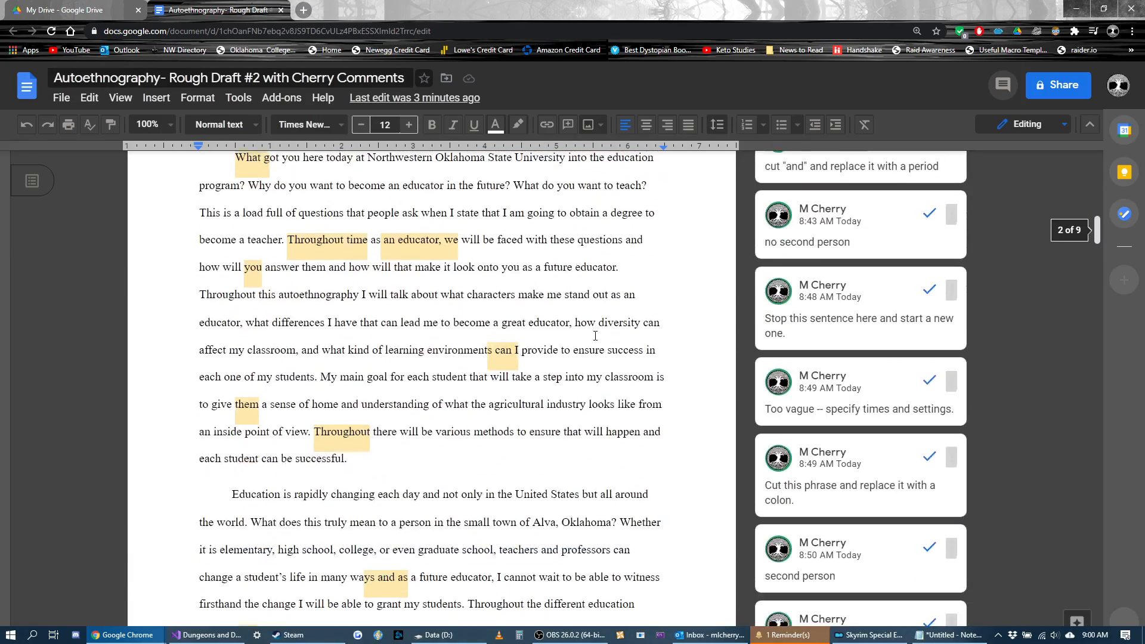
pyautogui.scroll(-3, 595, 336)
pyautogui.scroll(-10, 595, 335)
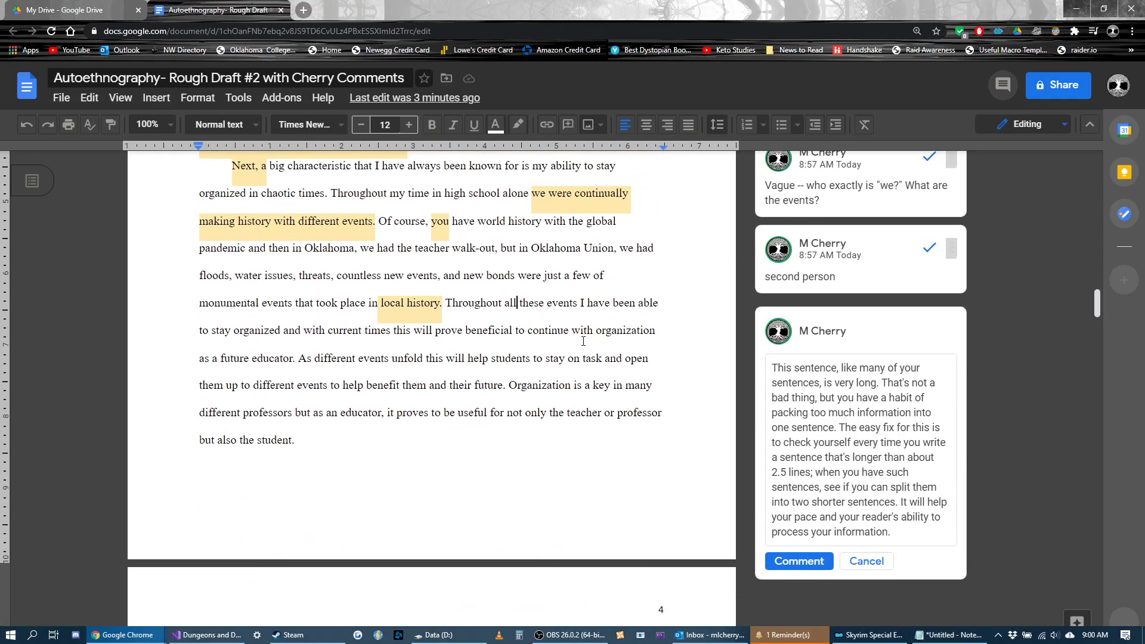
pyautogui.scroll(-7, 571, 352)
pyautogui.scroll(-12, 571, 352)
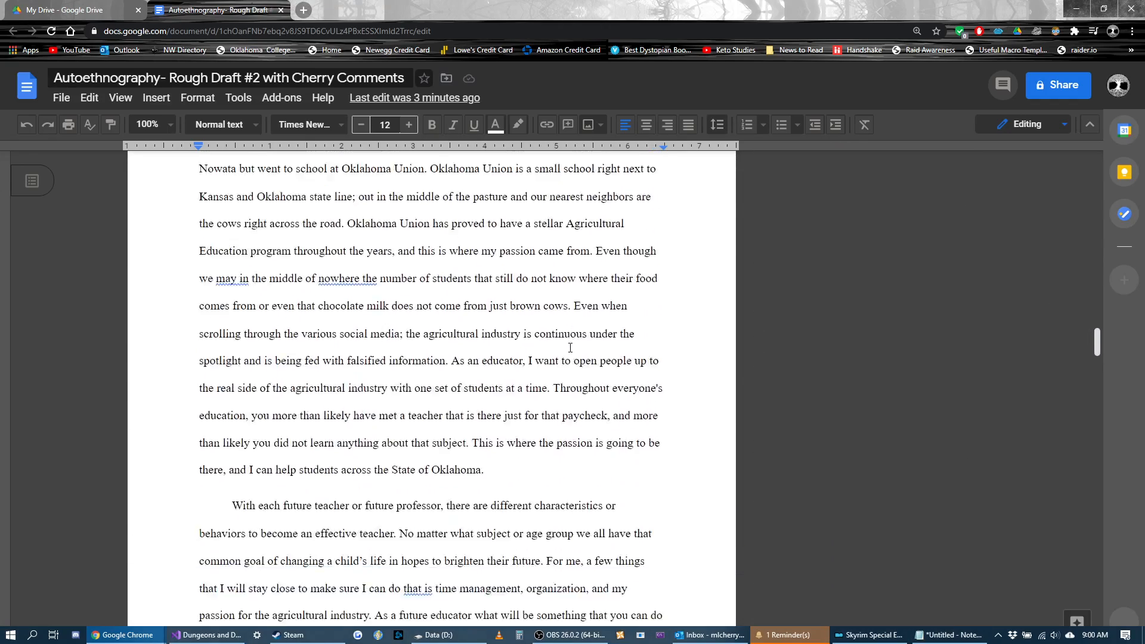
pyautogui.scroll(-2, 570, 346)
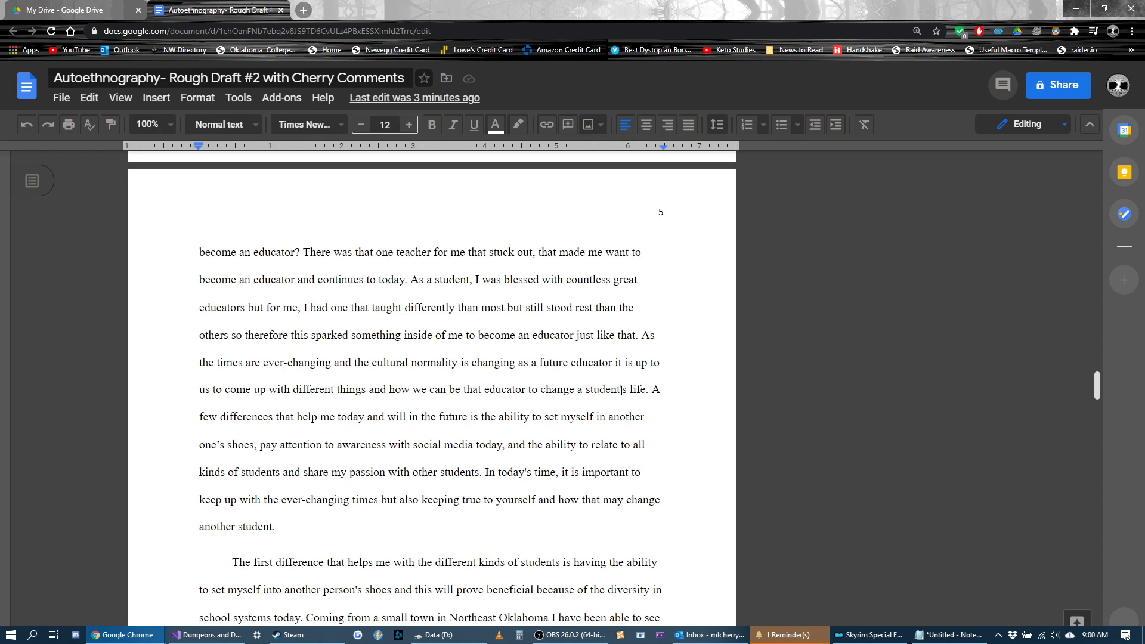
pyautogui.scroll(-8, 673, 263)
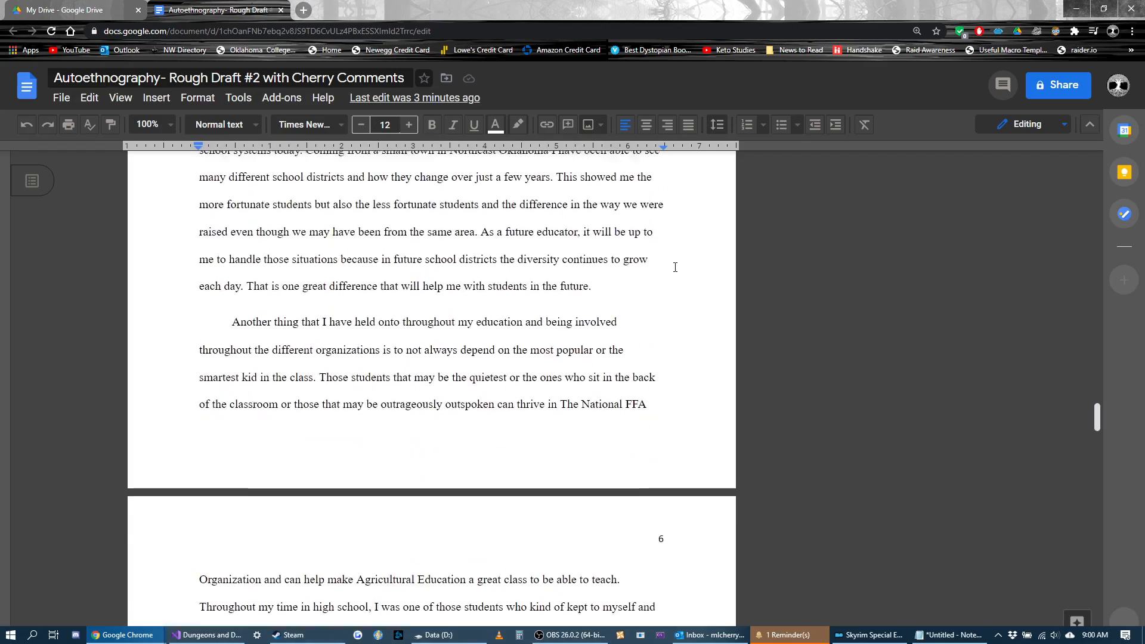
pyautogui.scroll(10, 675, 267)
pyautogui.scroll(10, 675, 267)
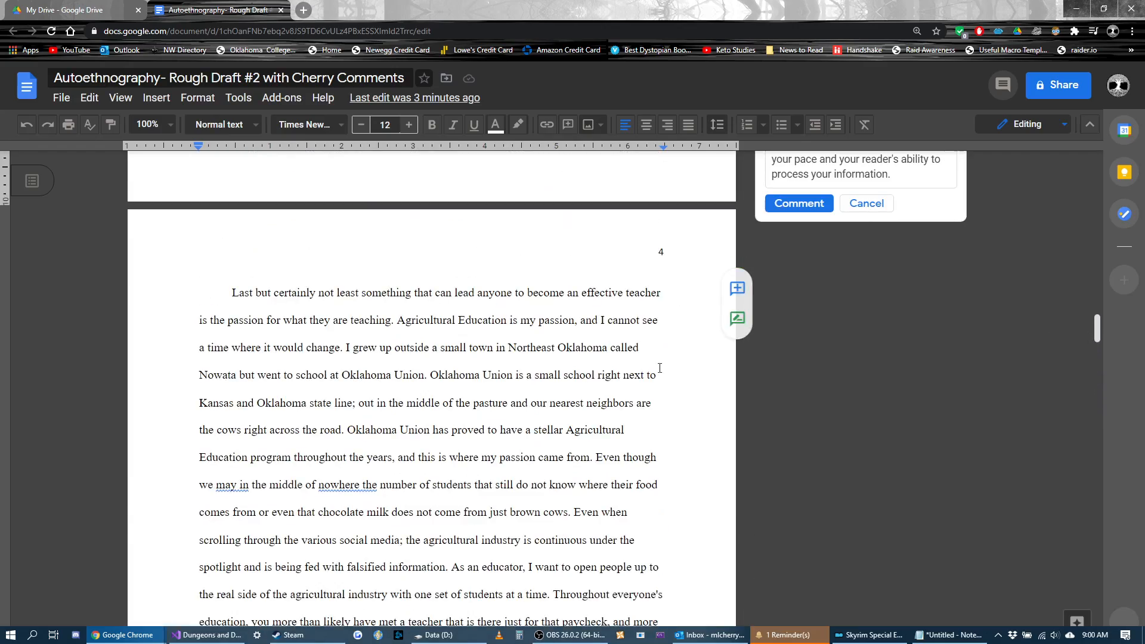
pyautogui.scroll(4, 657, 338)
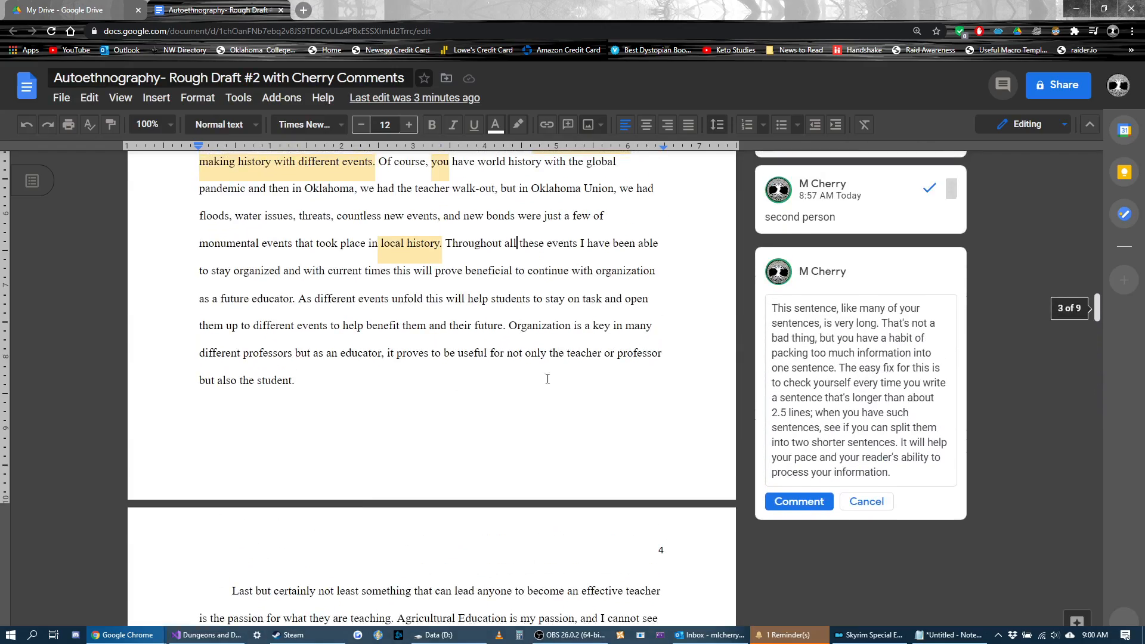
pyautogui.scroll(-1, 547, 382)
pyautogui.scroll(-1, 513, 345)
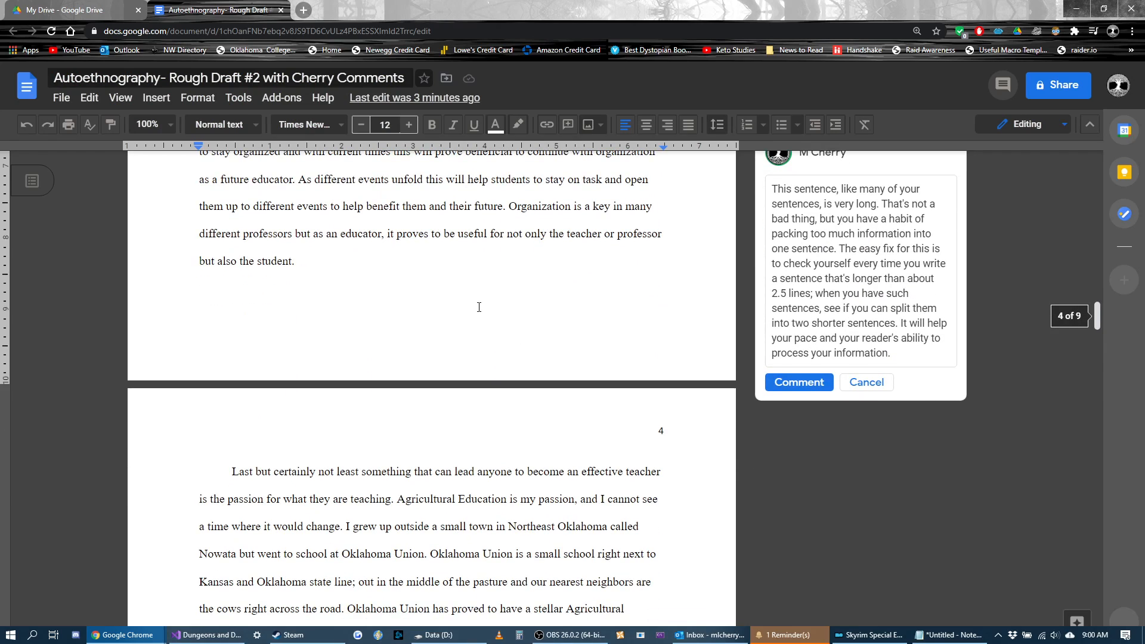
pyautogui.click(450, 268)
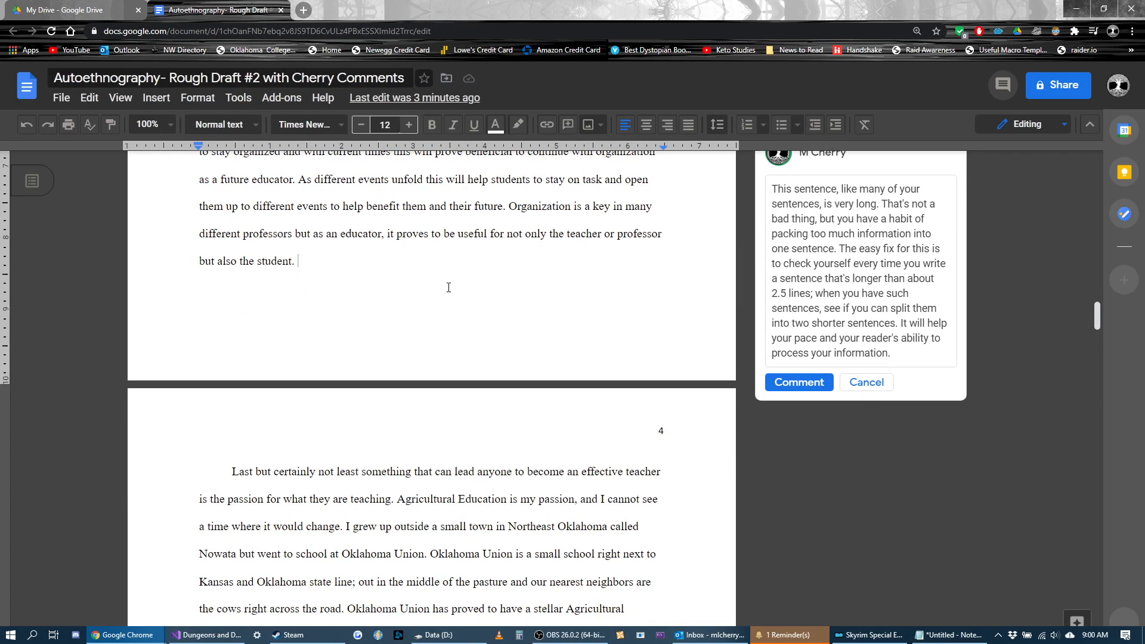
pyautogui.scroll(3, 451, 307)
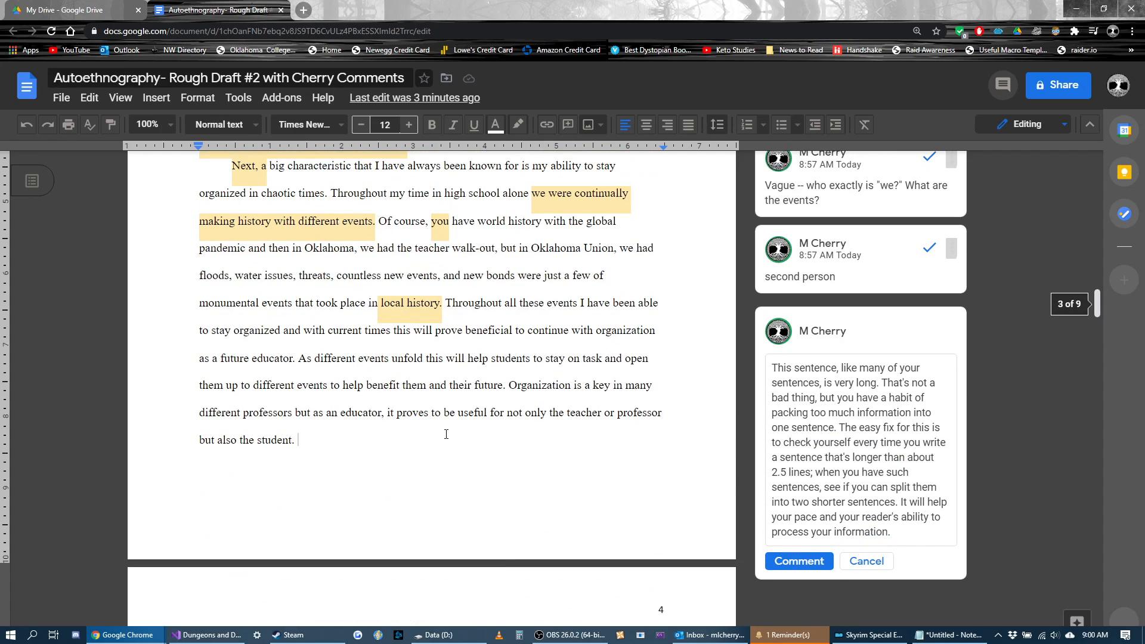
pyautogui.scroll(-2, 487, 405)
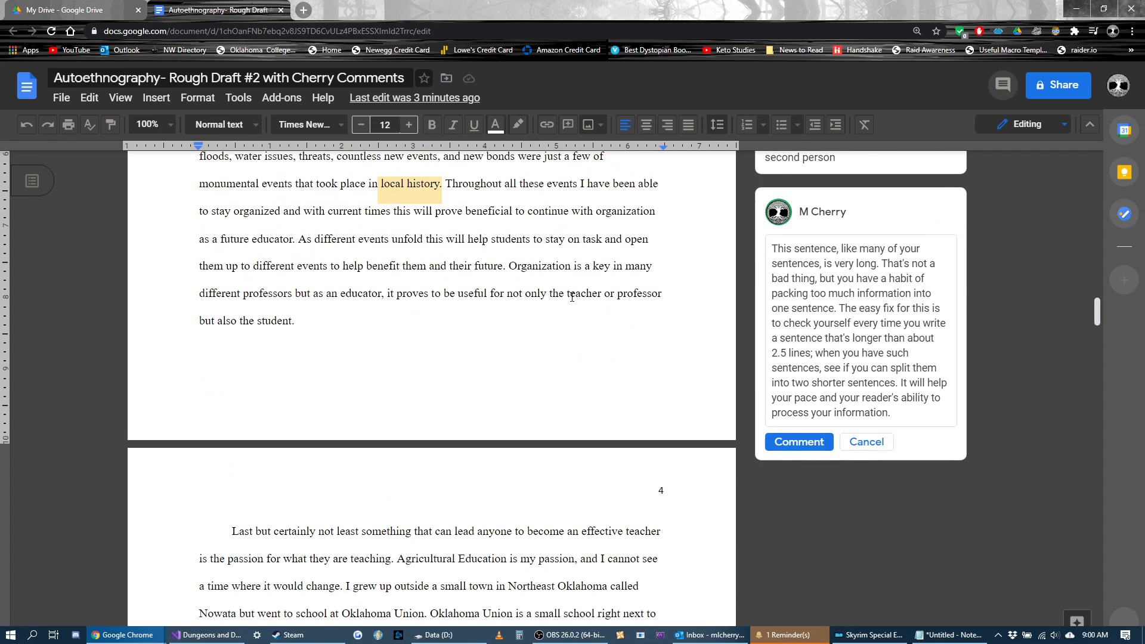
# Step: Add the comment "just a comma here" to the semicolon after "Oklahoma state line" on page 4
pyautogui.scroll(-3, 434, 336)
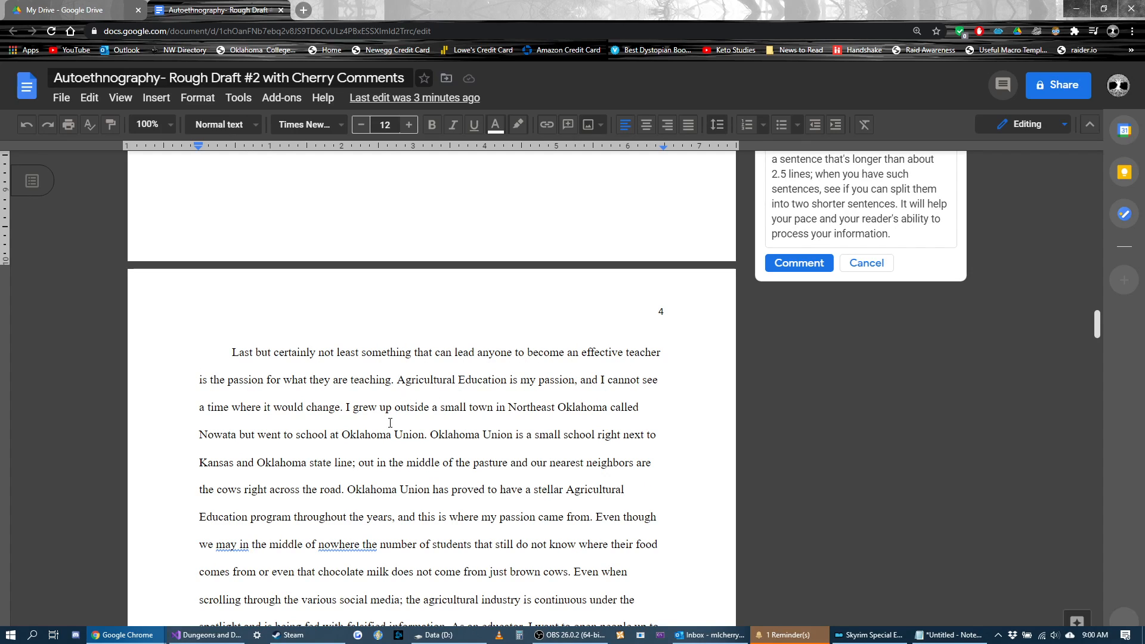
pyautogui.scroll(-2, 369, 390)
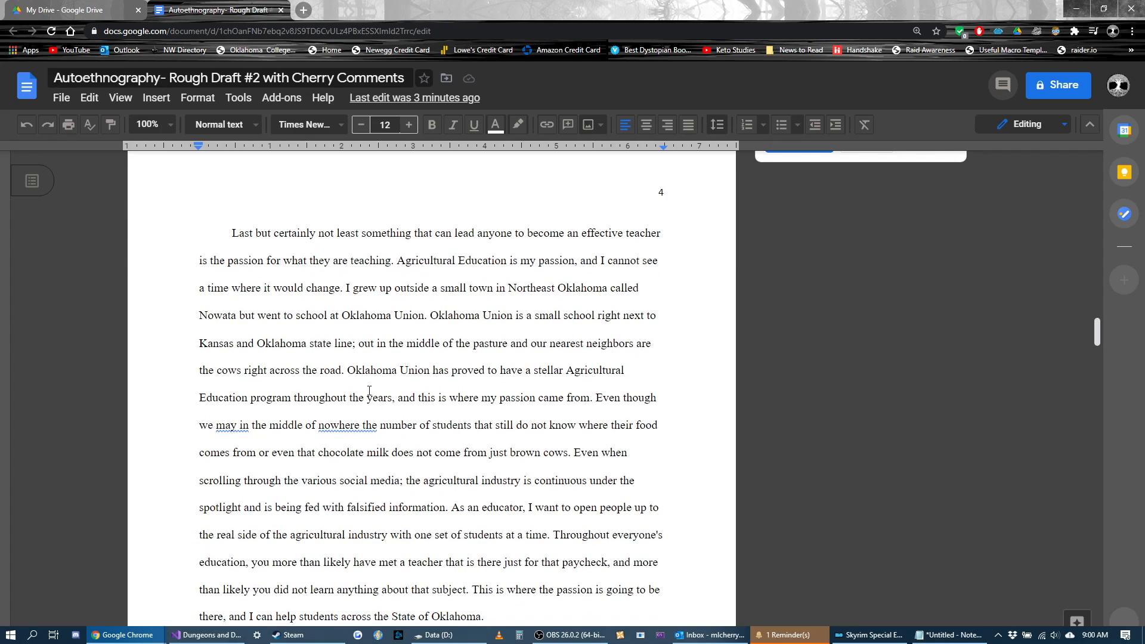
pyautogui.click(356, 345)
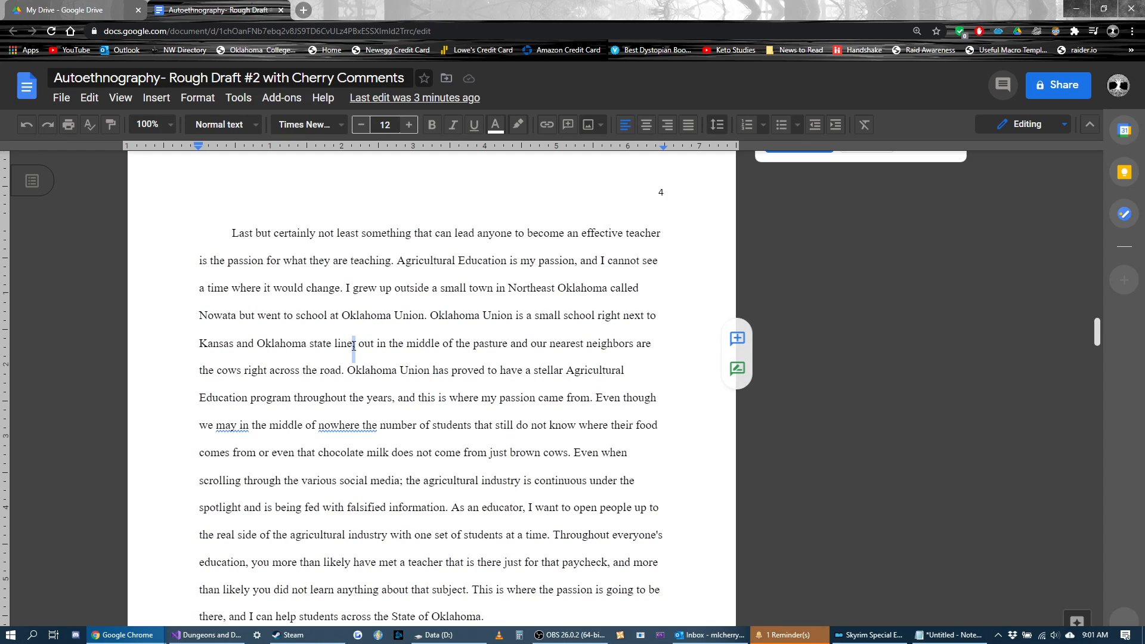
pyautogui.hotkey('ctrl', 'alt', 'm')
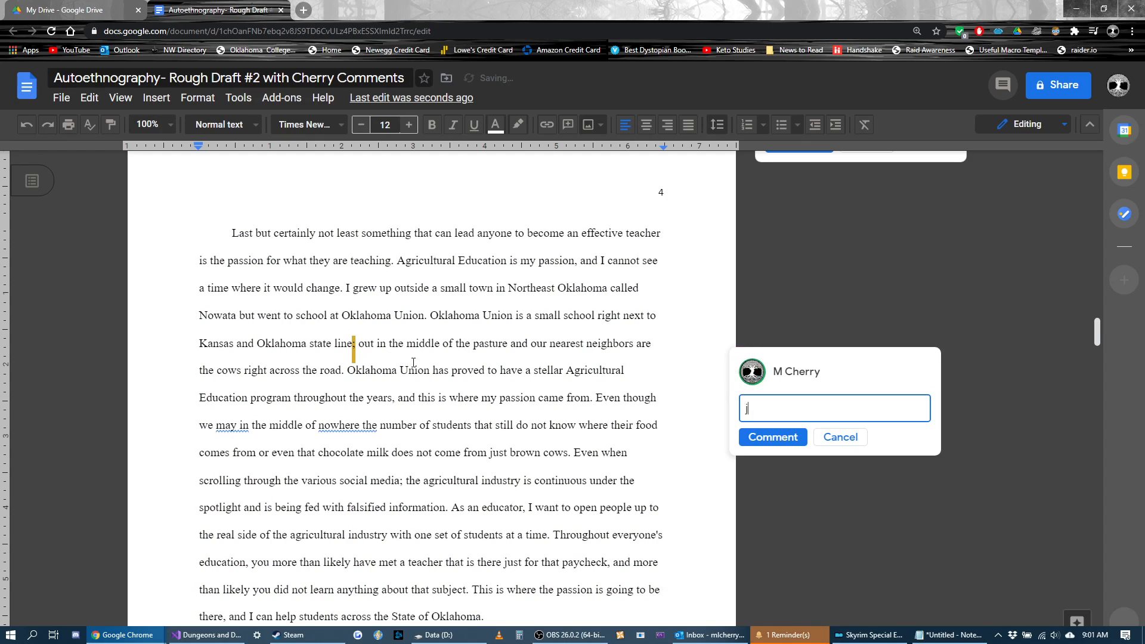
pyautogui.write('just a comma here')
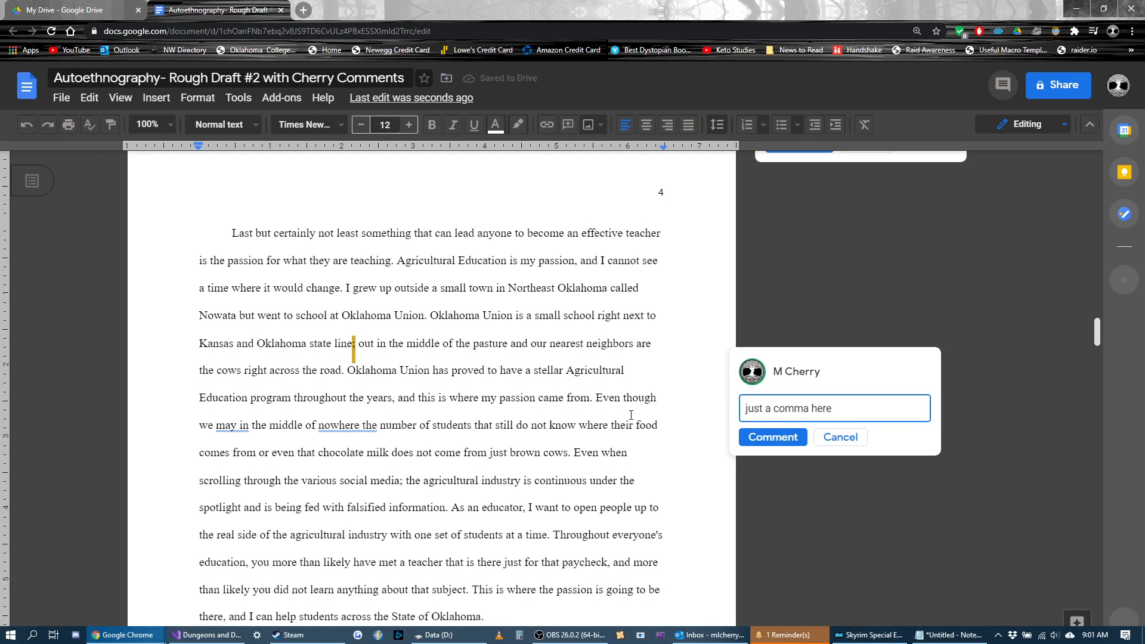
pyautogui.click(773, 437)
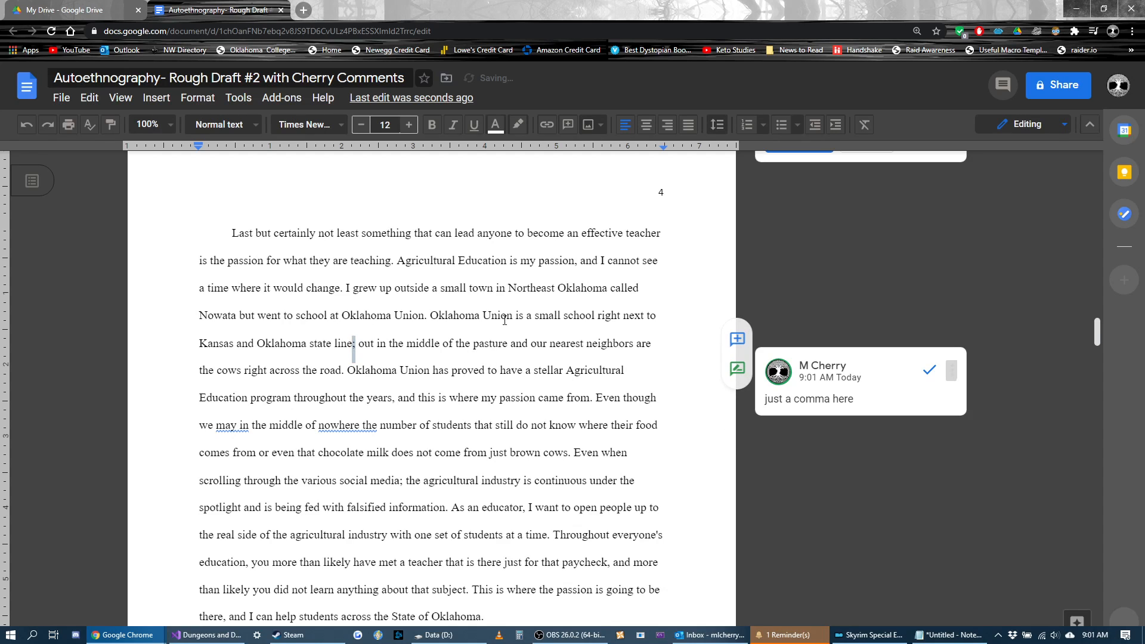
# Step: Comment on "and our nearest neighbors are the cows" with: replace this phrase with "with cows for neighbors across the road"
pyautogui.scroll(-1, 546, 251)
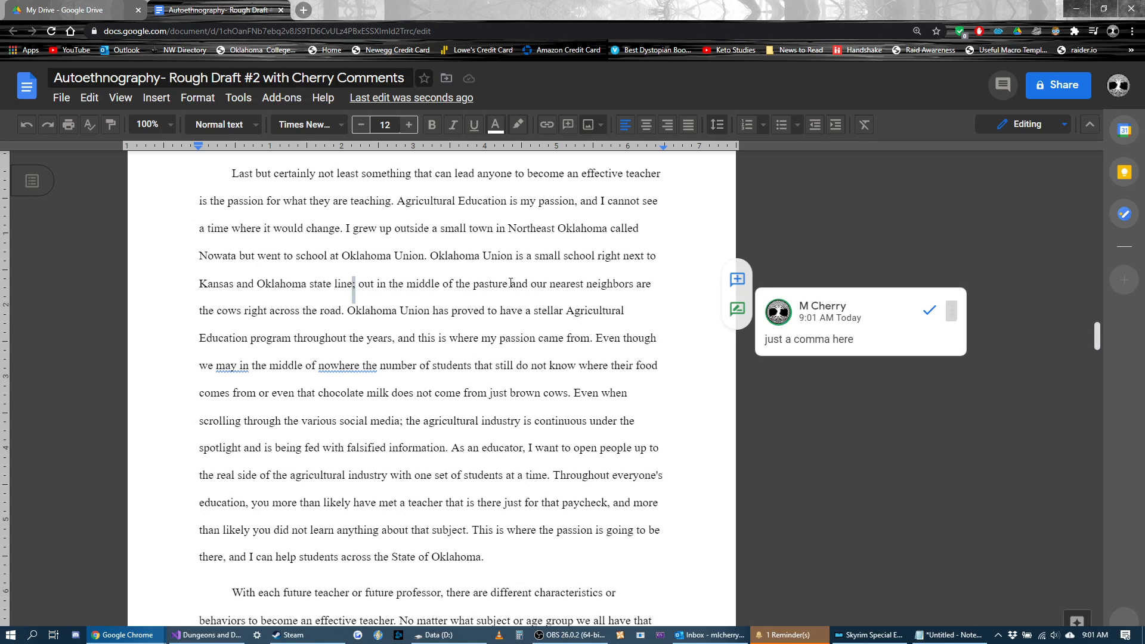
pyautogui.moveTo(510, 283); pyautogui.dragTo(240, 314)
pyautogui.hotkey('ctrl', 'alt', 'm')
pyautogui.write('re')
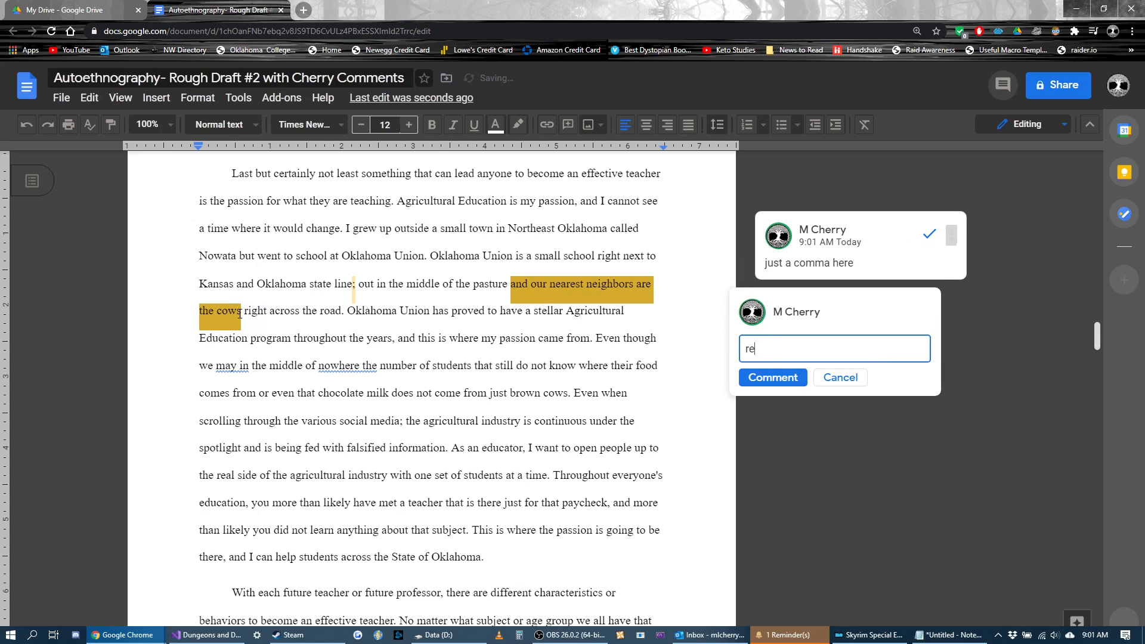
pyautogui.write('place this phrases wit')
pyautogui.press('BackSpace')
pyautogui.press('BackSpace')
pyautogui.press('BackSpace')
pyautogui.press('BackSpace')
pyautogui.press('BackSpace')
pyautogui.press('BackSpace')
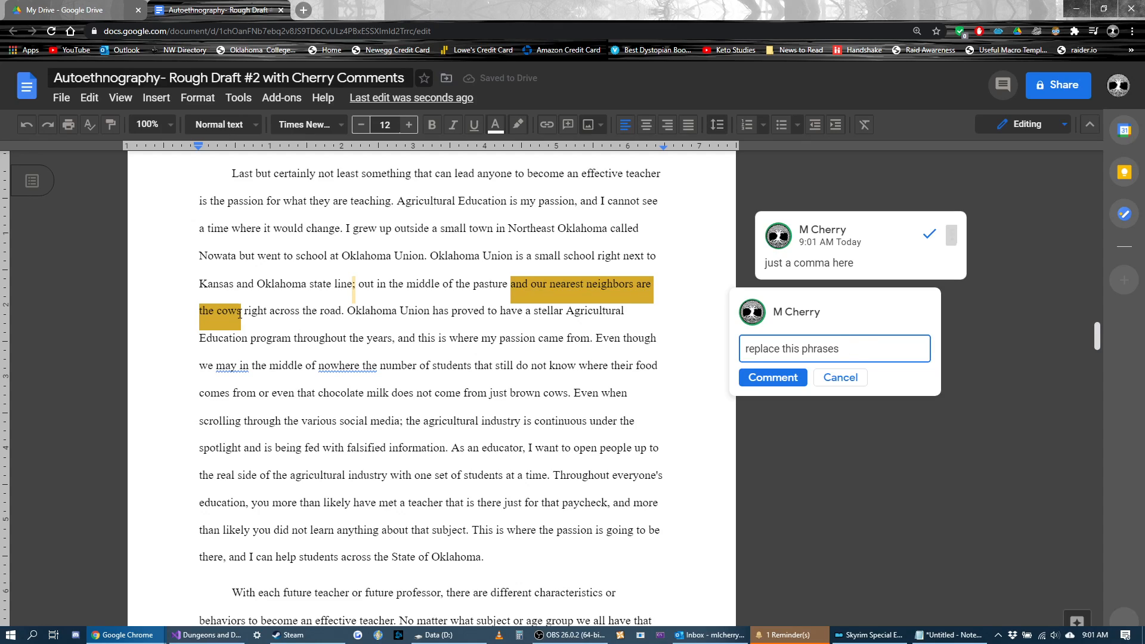
pyautogui.write('e with "with cows f')
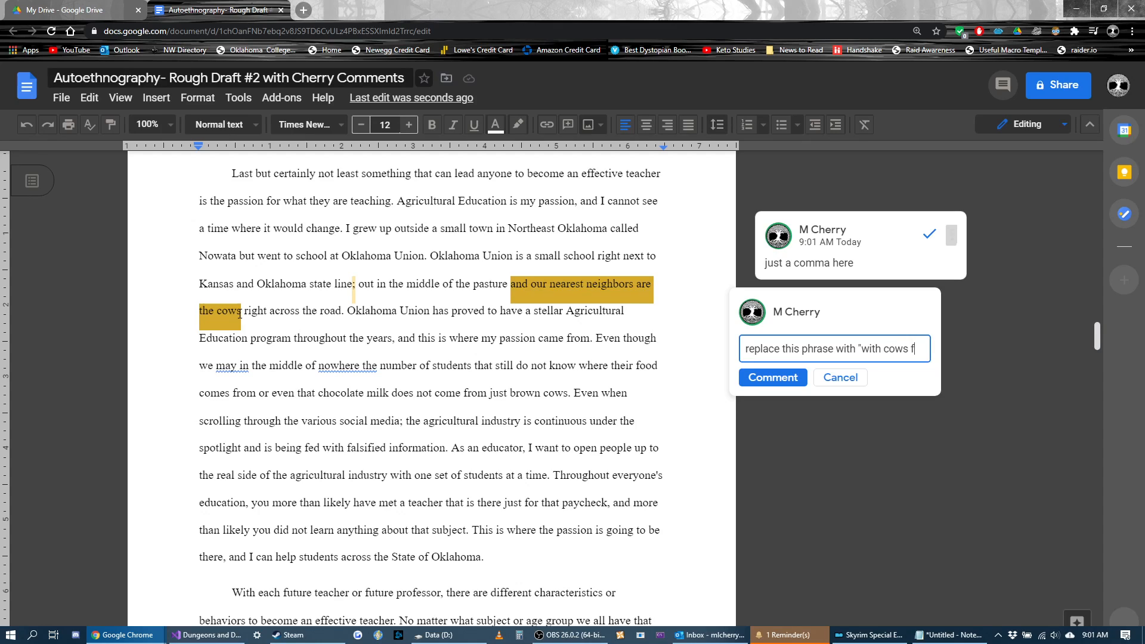
pyautogui.write('or neighb')
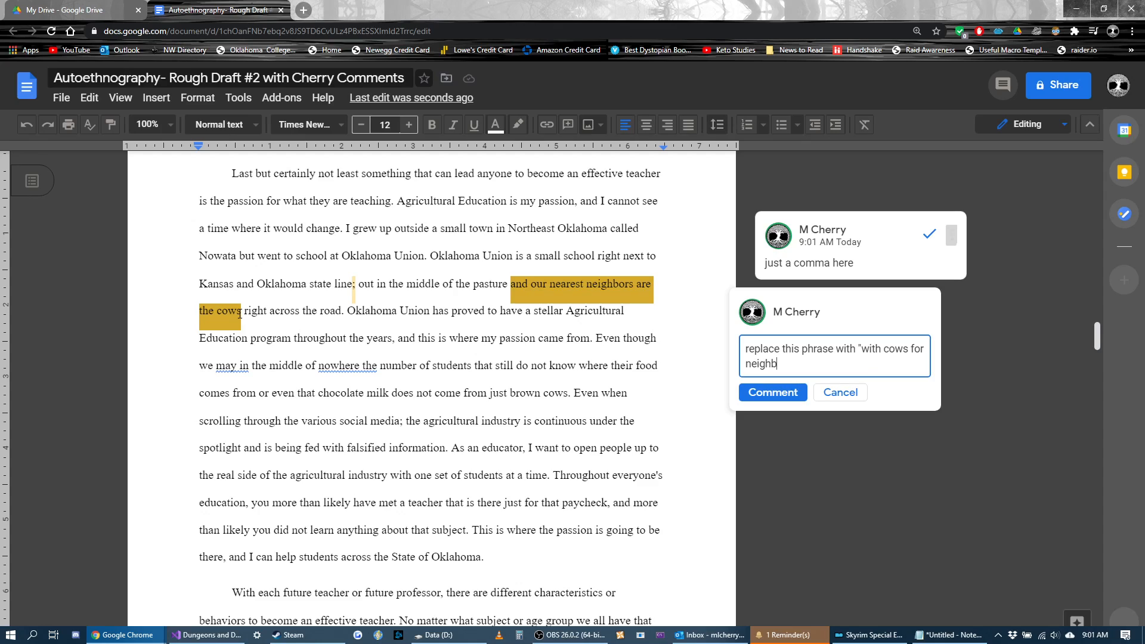
pyautogui.write('ors across the road')
pyautogui.click(770, 393)
pyautogui.moveTo(342, 310); pyautogui.dragTo(510, 319)
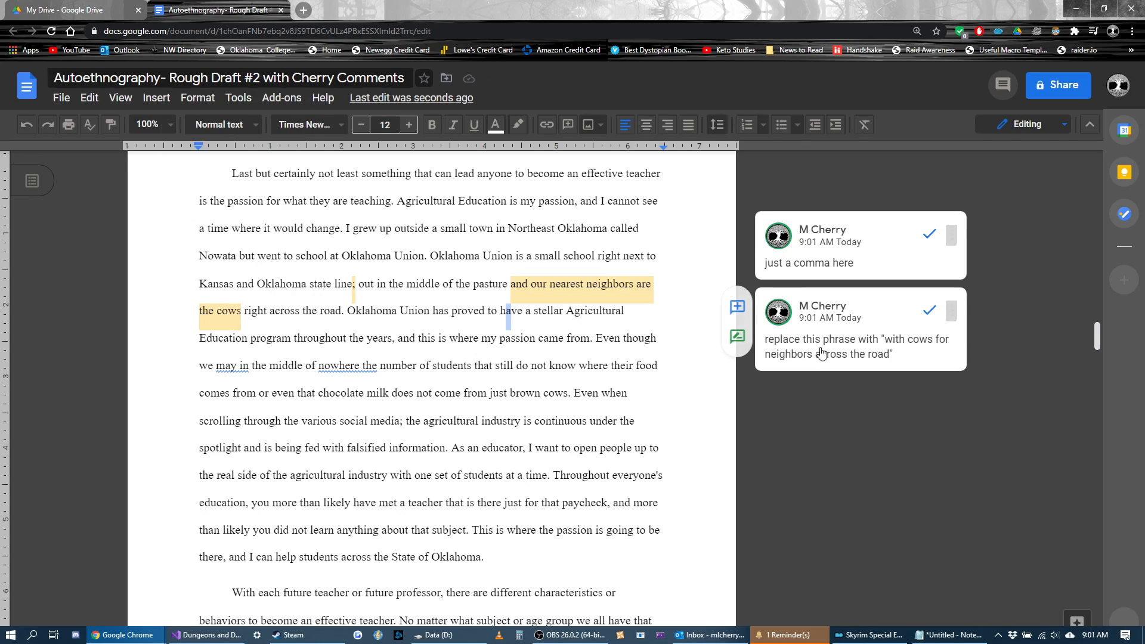
# Step: Shorten the cows comment by removing "across the road" from its suggested replacement phrase, and save the edit
pyautogui.click(862, 356)
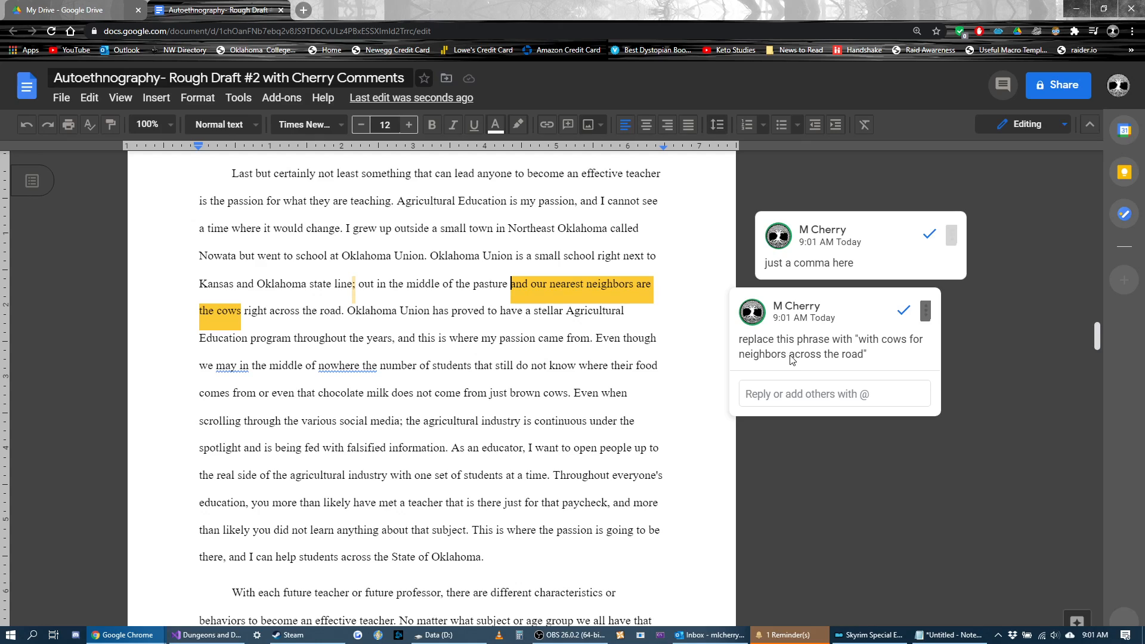
pyautogui.click(853, 345)
pyautogui.click(925, 310)
pyautogui.click(933, 346)
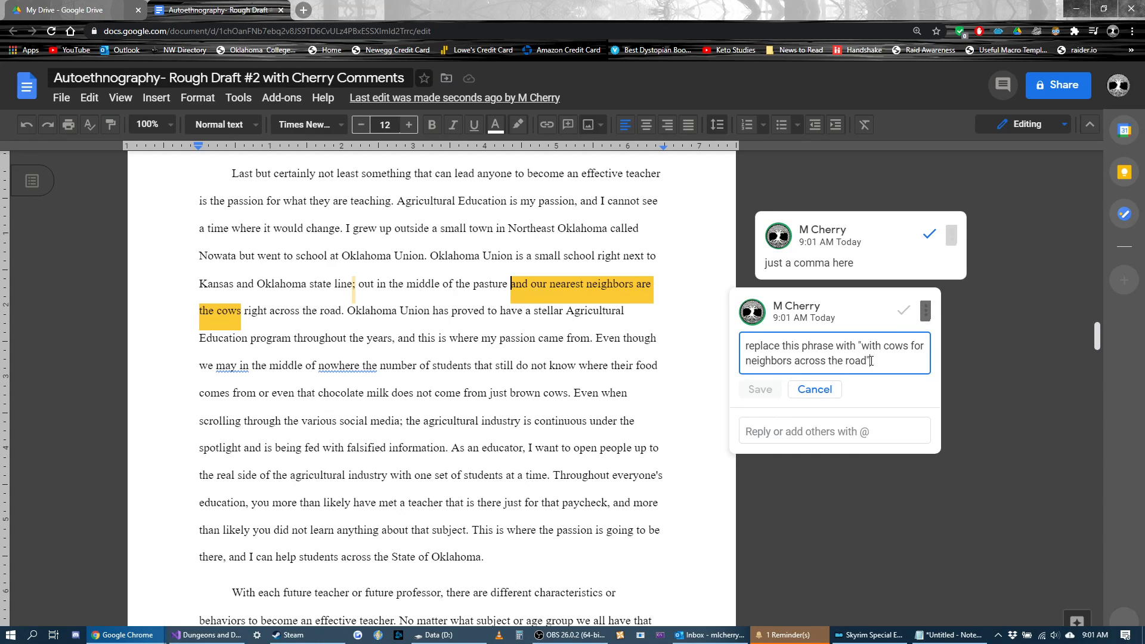
pyautogui.moveTo(870, 361); pyautogui.dragTo(793, 361)
pyautogui.write('"')
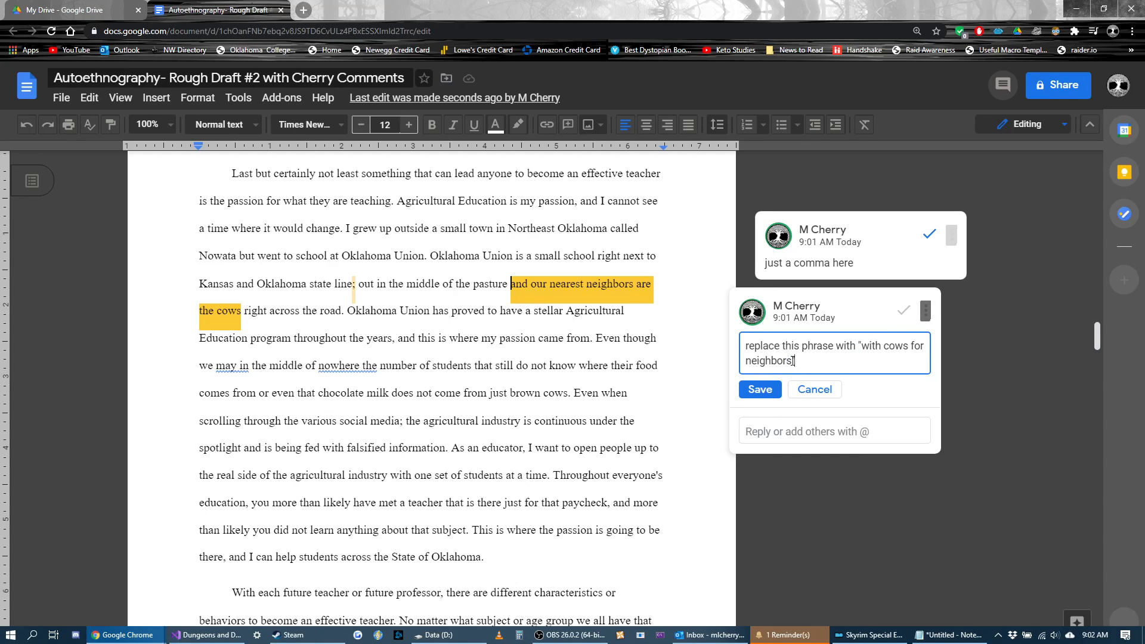
pyautogui.click(770, 390)
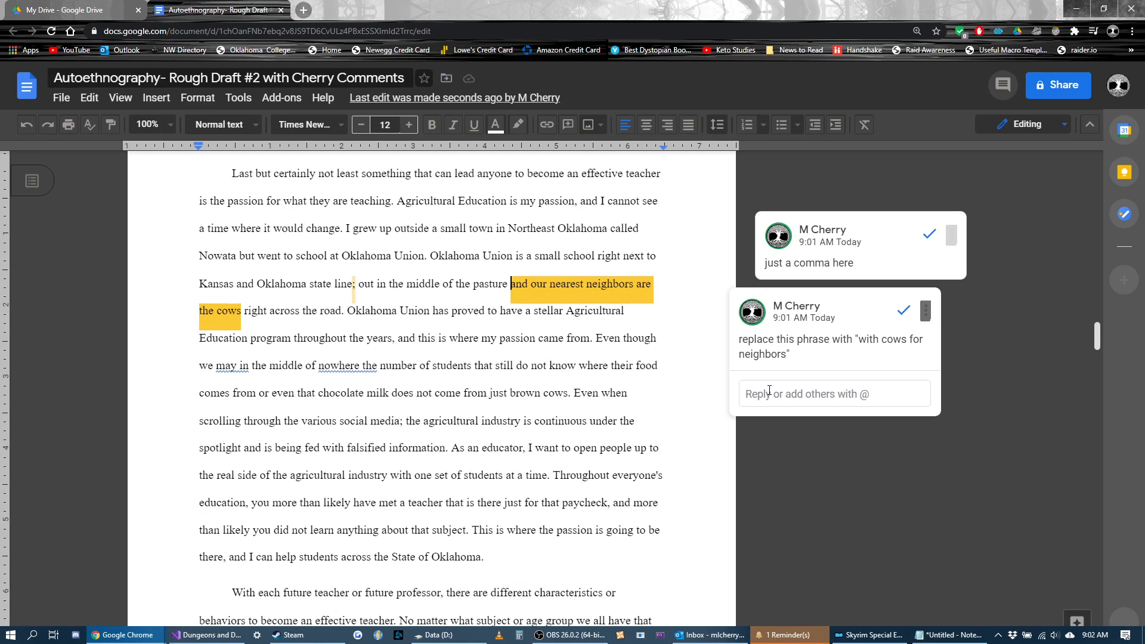
# Step: Draft the comment "missing a word" on the phrase "may in" on page 4
pyautogui.click(493, 349)
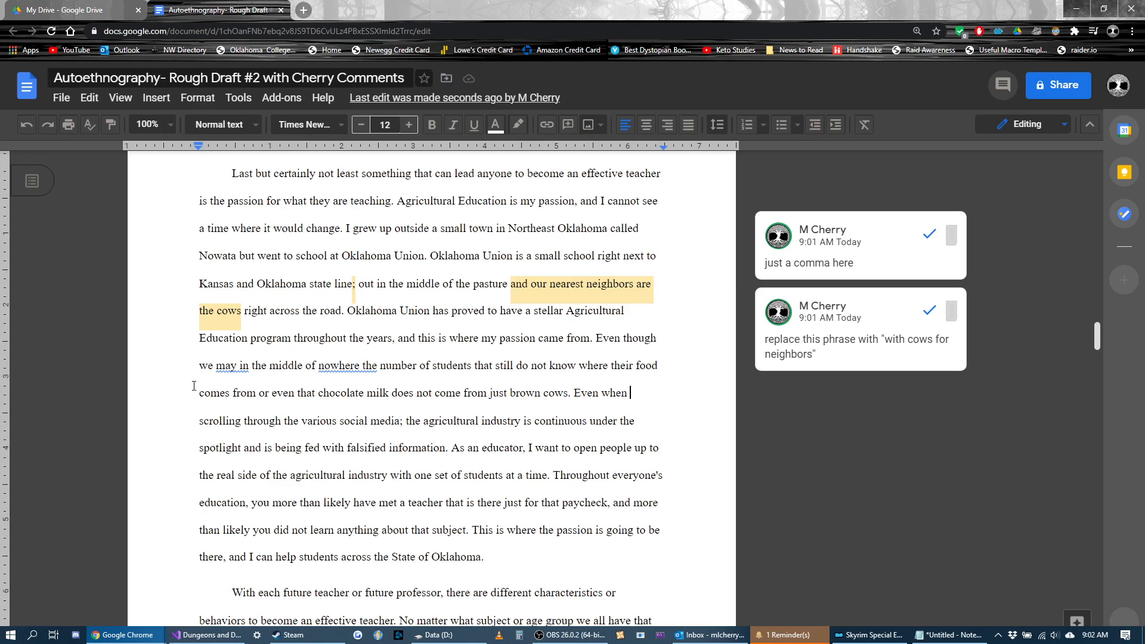
pyautogui.moveTo(250, 371); pyautogui.dragTo(216, 370)
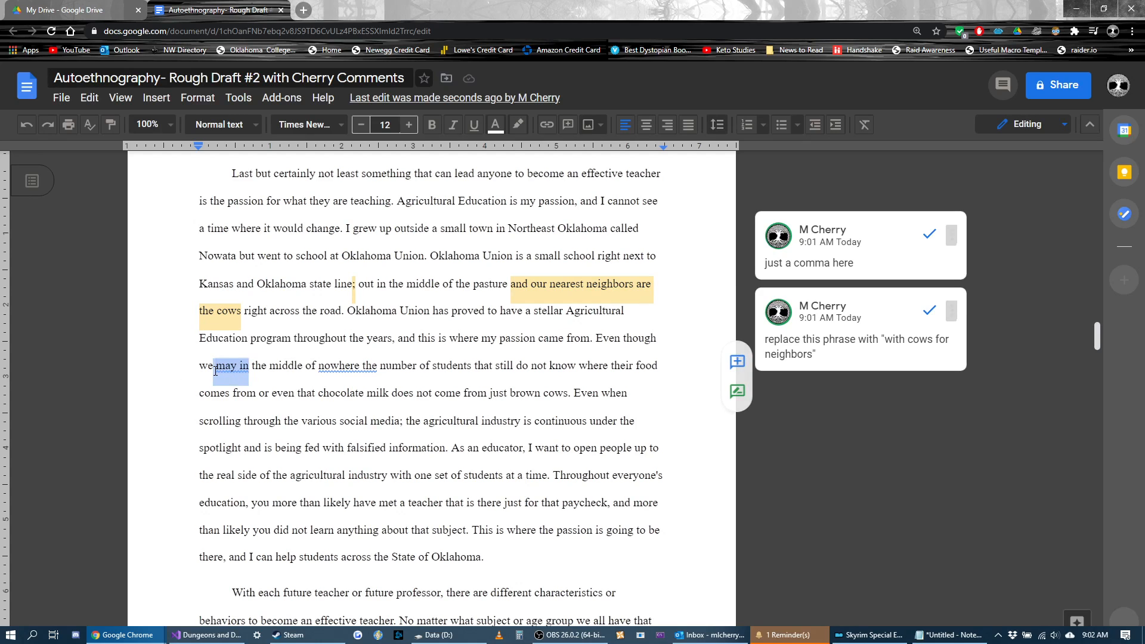
pyautogui.hotkey('ctrl', 'alt', 'm')
pyautogui.write('miss')
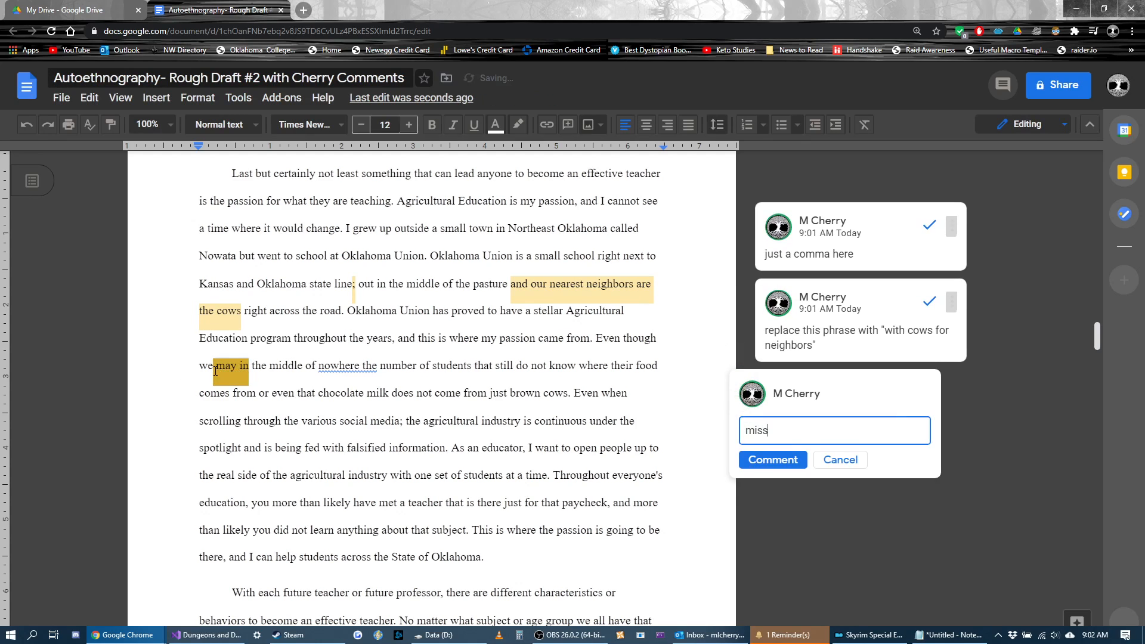
pyautogui.write('ing a word')
# Step: Add the comment "need a comma here" to the spot around "nowhere the" in the same sentence
pyautogui.moveTo(384, 370); pyautogui.dragTo(340, 370)
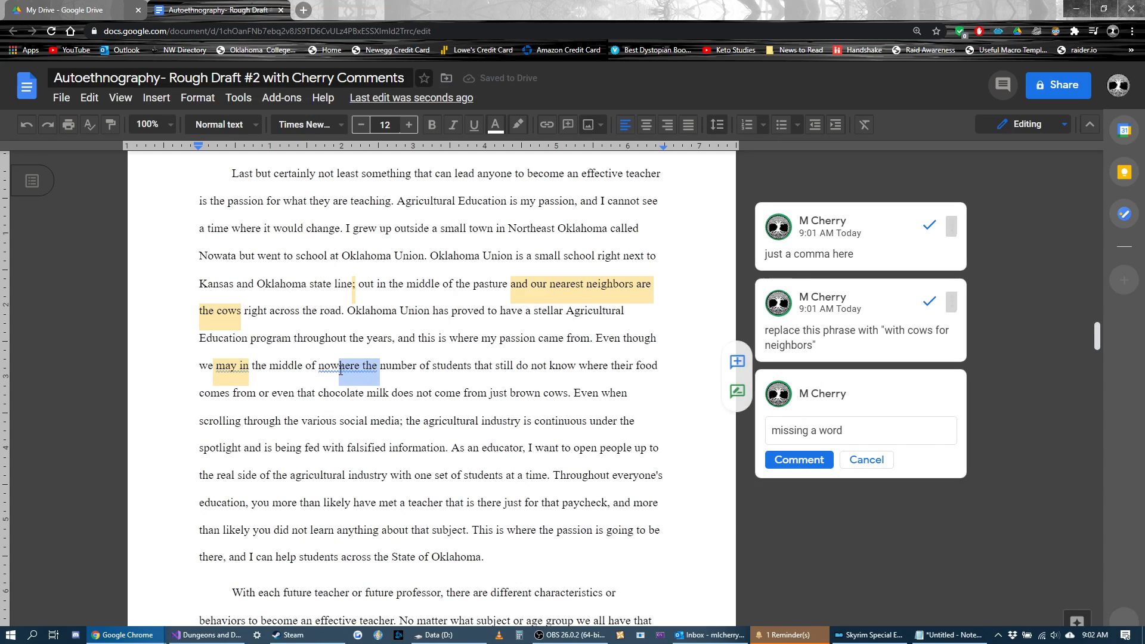
pyautogui.hotkey('ctrl', 'alt', 'm')
pyautogui.write('need a comma here')
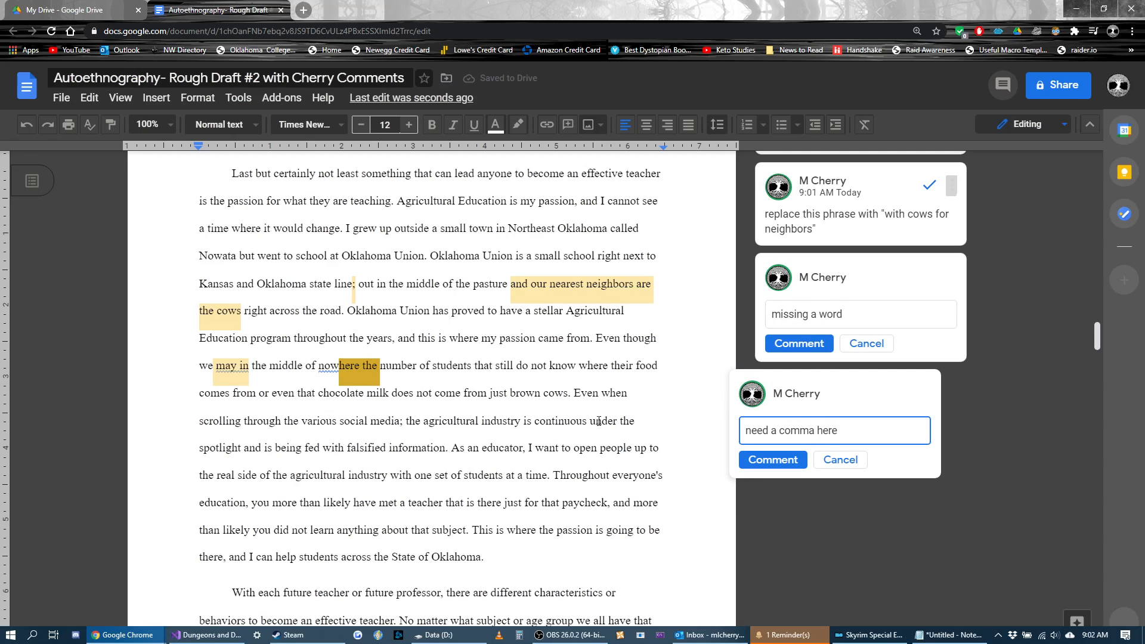
pyautogui.click(752, 461)
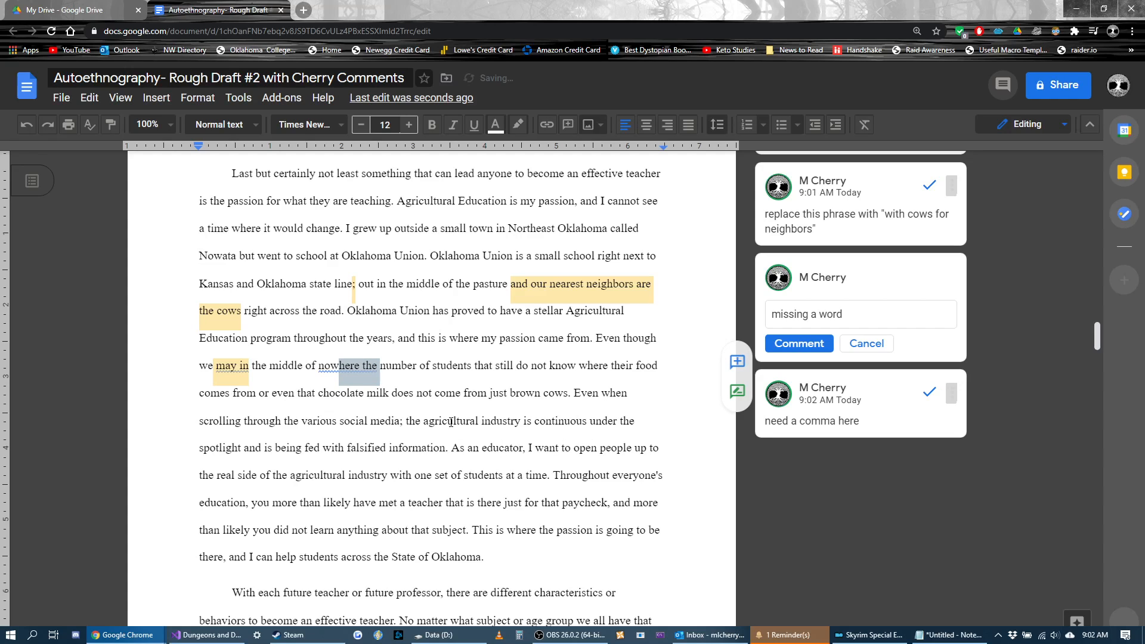
pyautogui.click(554, 391)
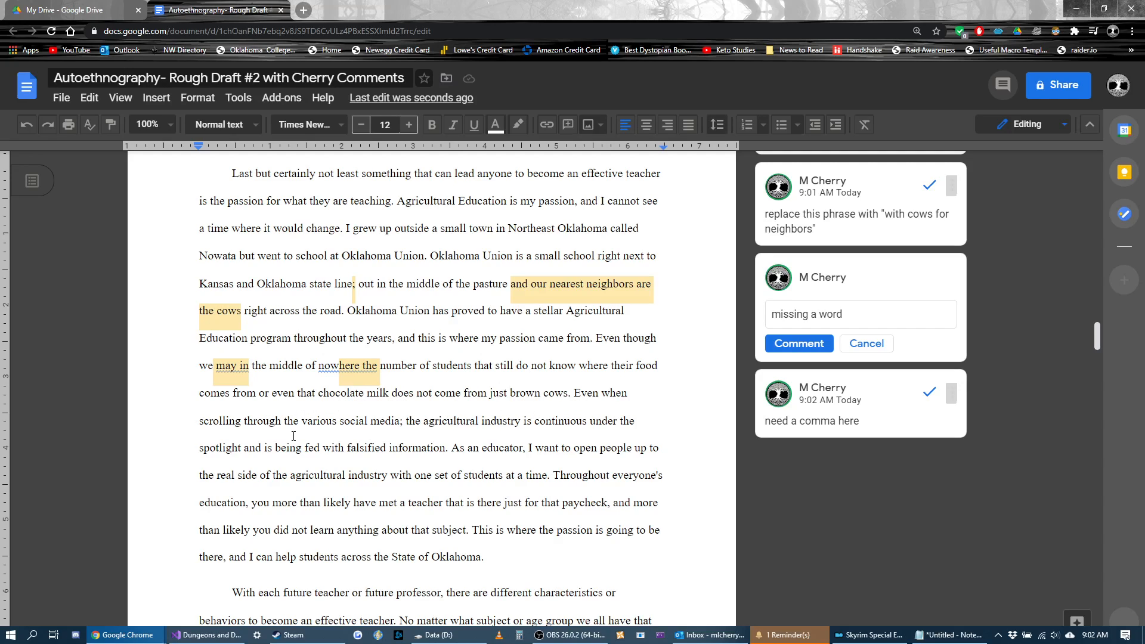
# Step: Start a comment on "even that chocolate milk does not come from just brown cows": "This is a good specific detail -- this is the kind of thing"
pyautogui.moveTo(568, 397); pyautogui.dragTo(274, 398)
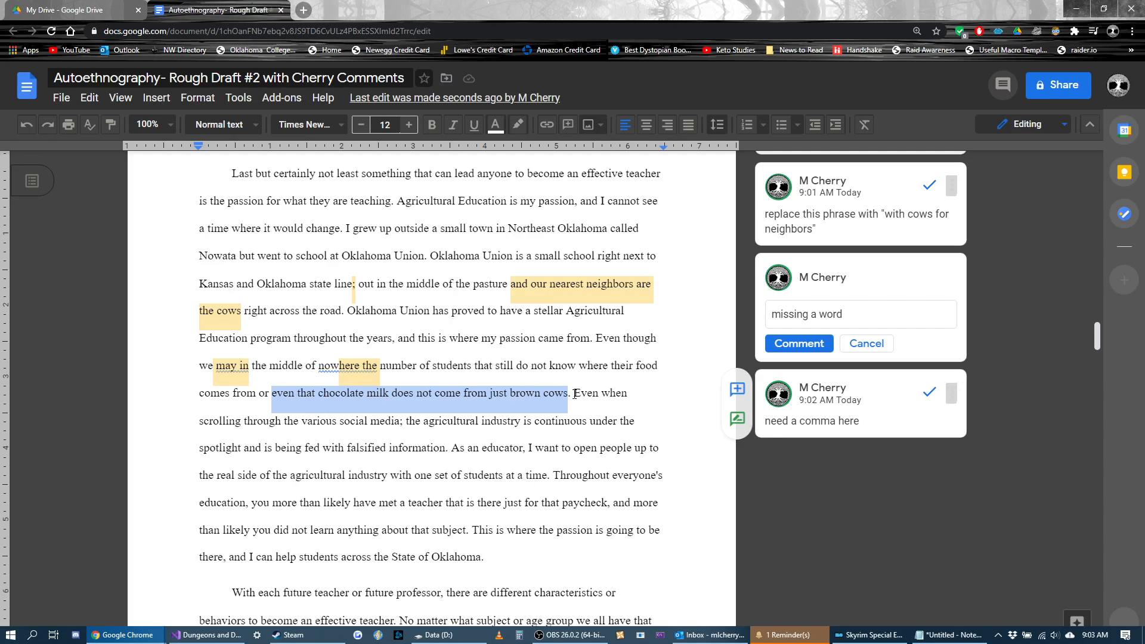
pyautogui.hotkey('ctrl', 'alt', 'm')
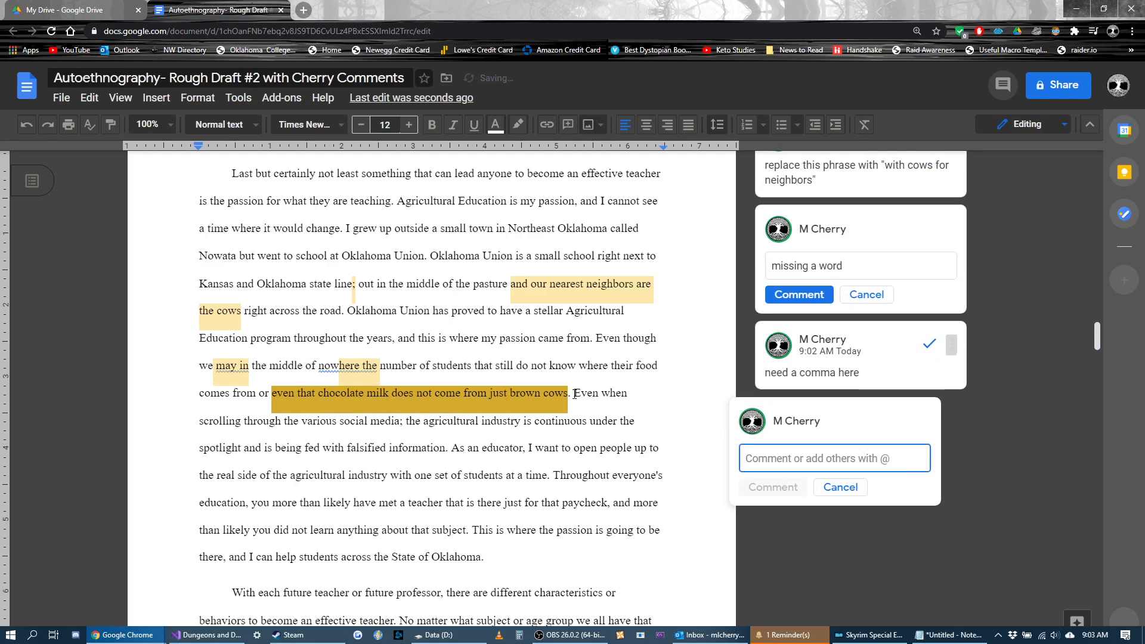
pyautogui.write('This is a ')
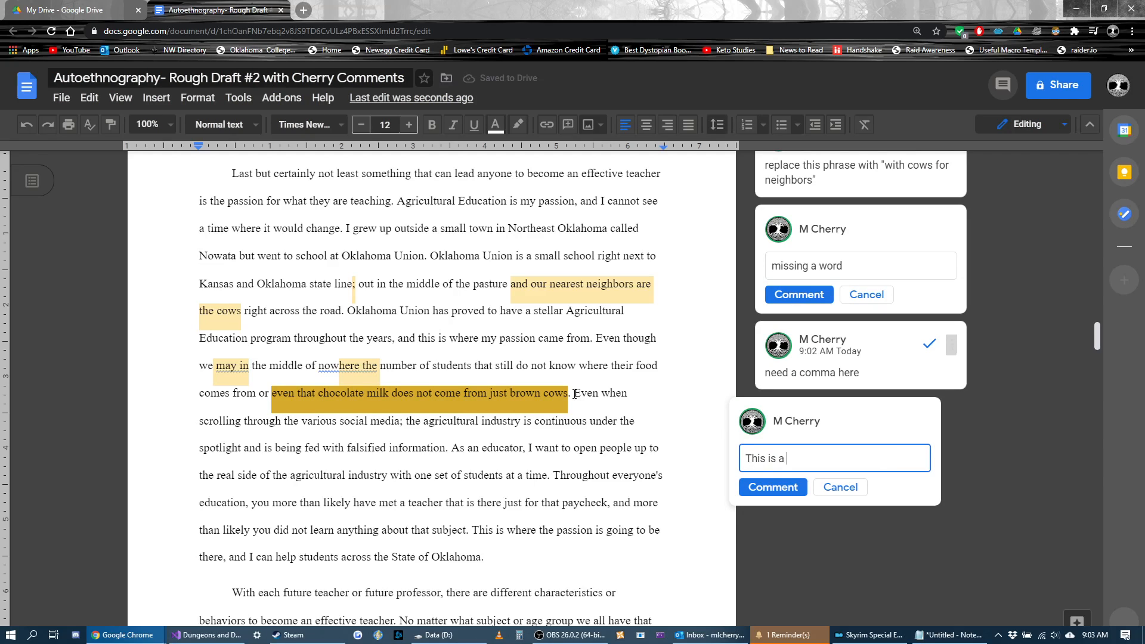
pyautogui.write('good specific detail -- this is the kind of thing ')
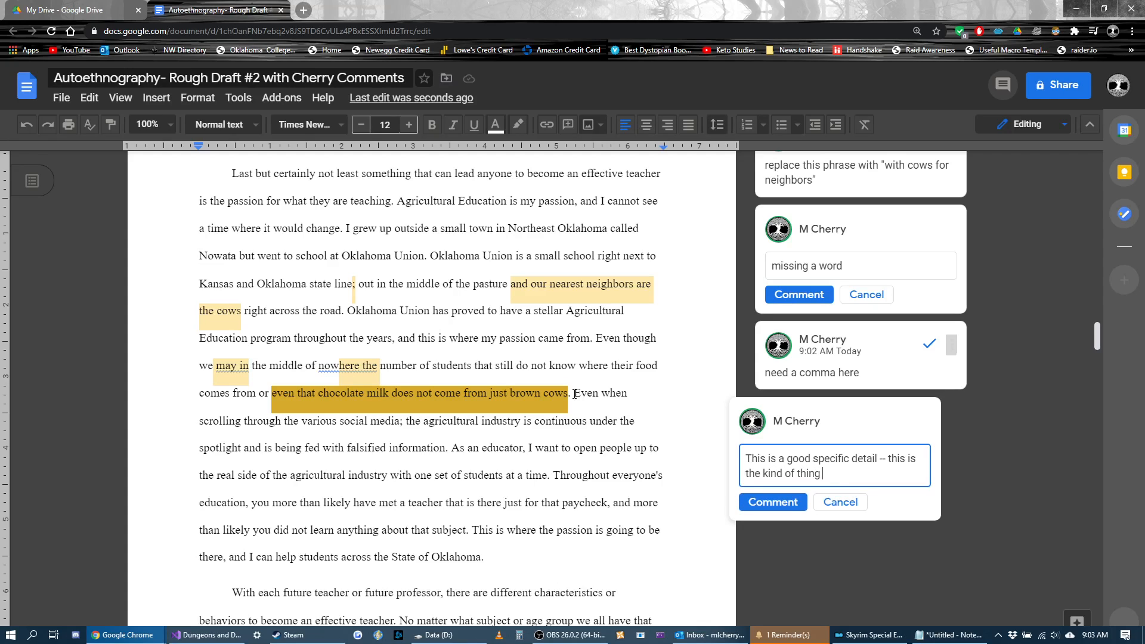
pyautogui.write('you should have')
pyautogui.hotkey('ctrl', 'BackSpace')
pyautogui.hotkey('ctrl', 'BackSpace')
pyautogui.hotkey('ctrl', 'BackSpace')
# Step: Complete the chocolate milk comment with "I'm looking for when I say "too vague" or whatnot." and post it
pyautogui.write('I\'m looking for when I say "too')
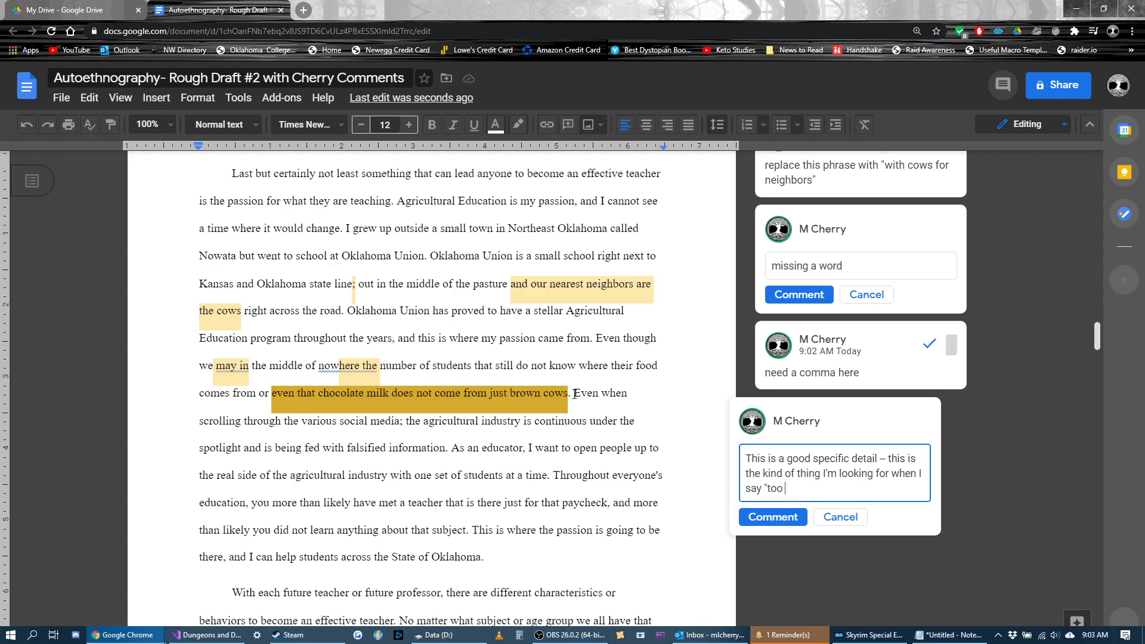
pyautogui.write(' vague" or whatnot.')
pyautogui.click(768, 517)
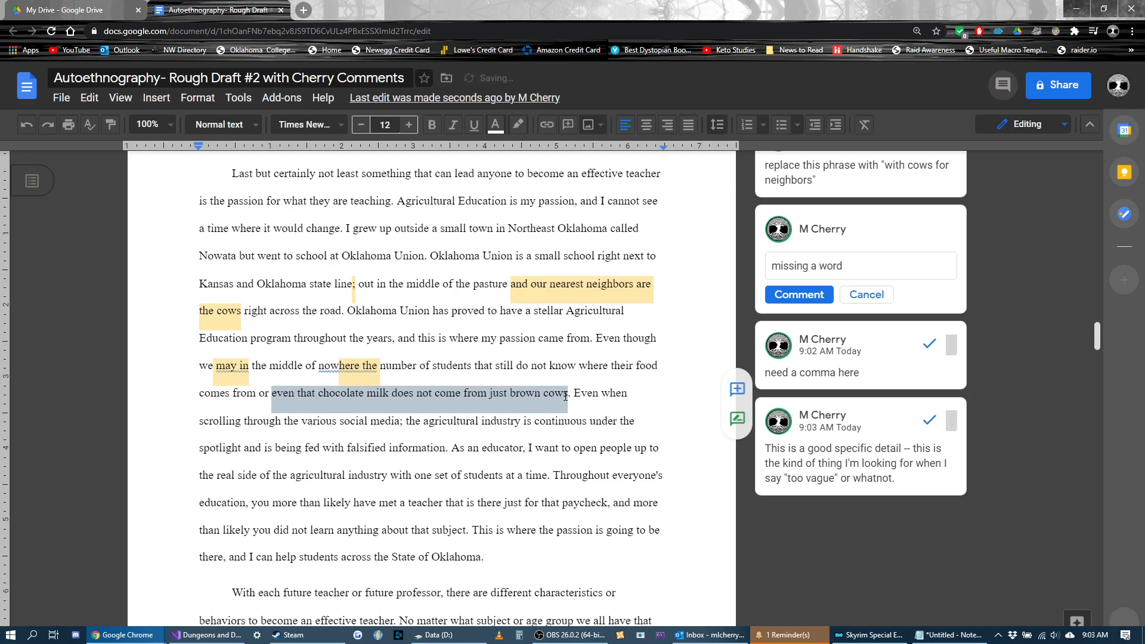
# Step: Review the chocolate milk phrase and its comment alongside the surrounding sentences and the comments on the preceding page
pyautogui.click(295, 396)
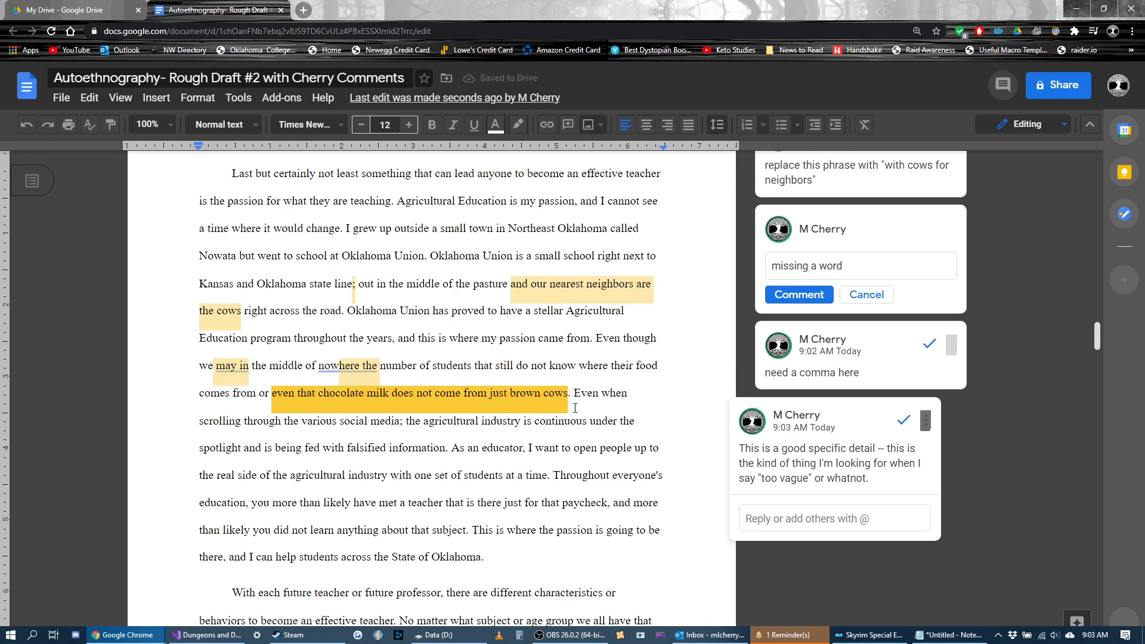
pyautogui.scroll(5, 296, 398)
pyautogui.scroll(4, 684, 437)
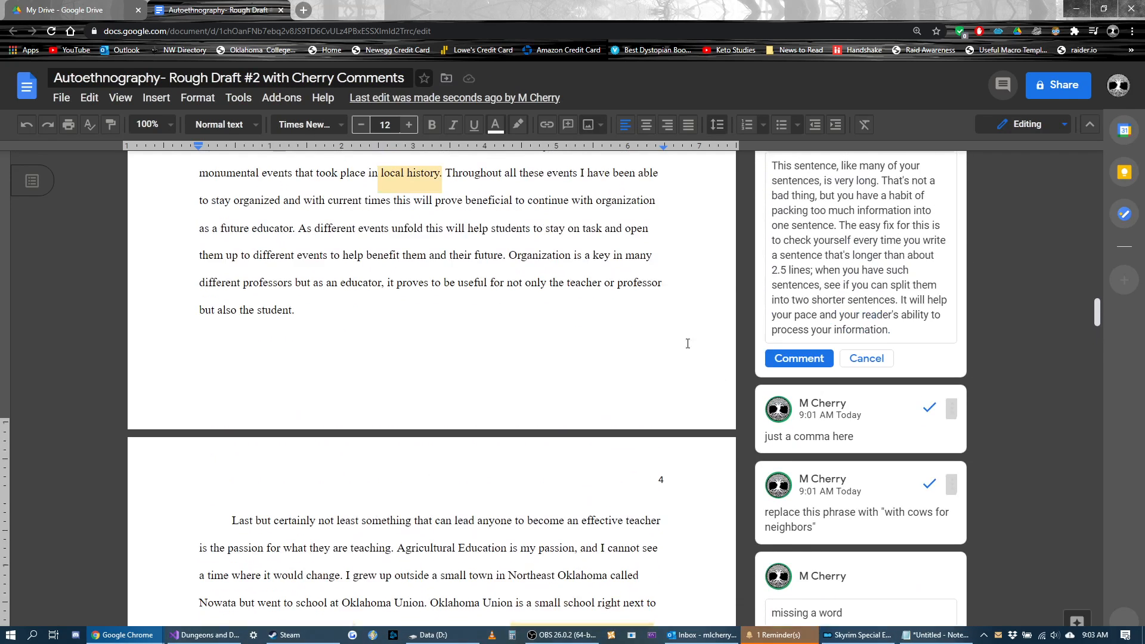
pyautogui.scroll(-3, 615, 366)
pyautogui.scroll(-9, 616, 365)
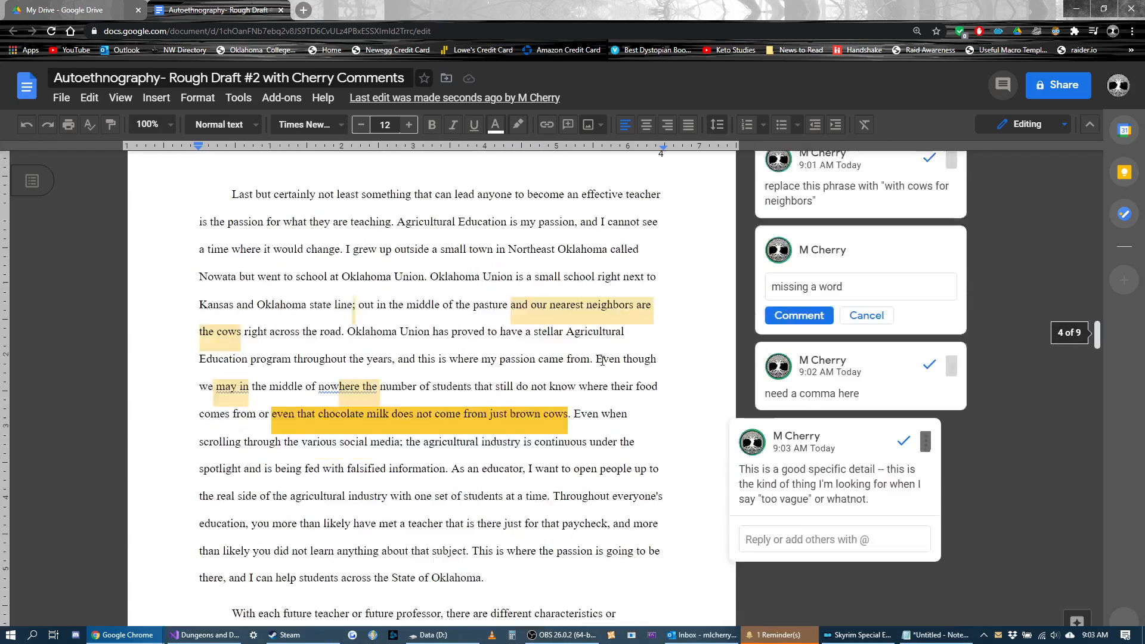
pyautogui.scroll(4, 572, 454)
pyautogui.click(572, 454)
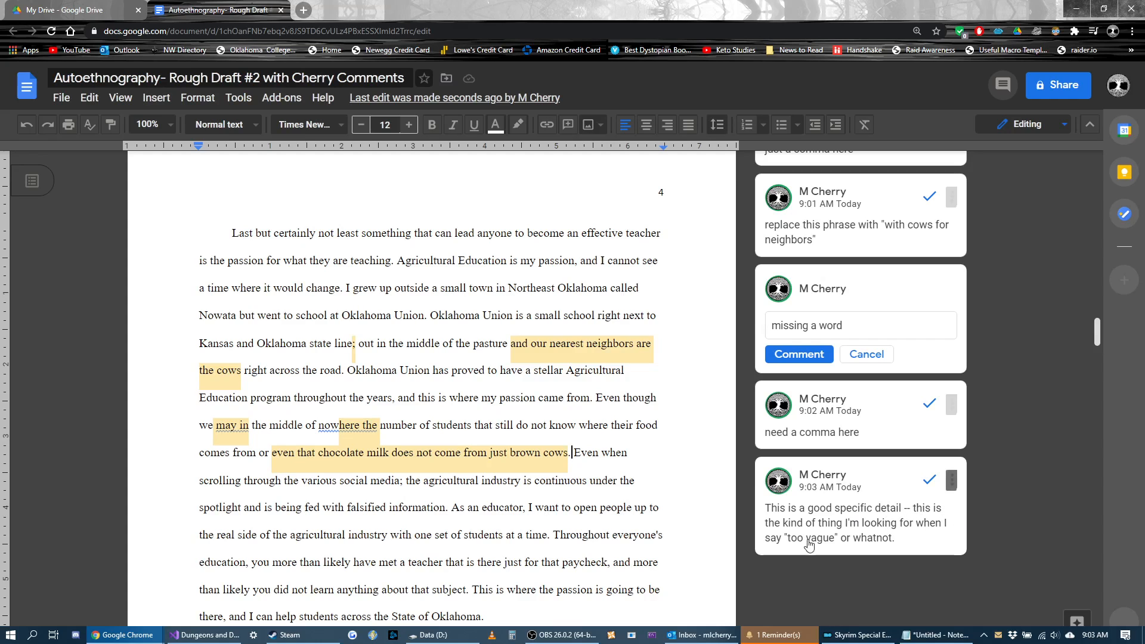
pyautogui.scroll(-2, 585, 441)
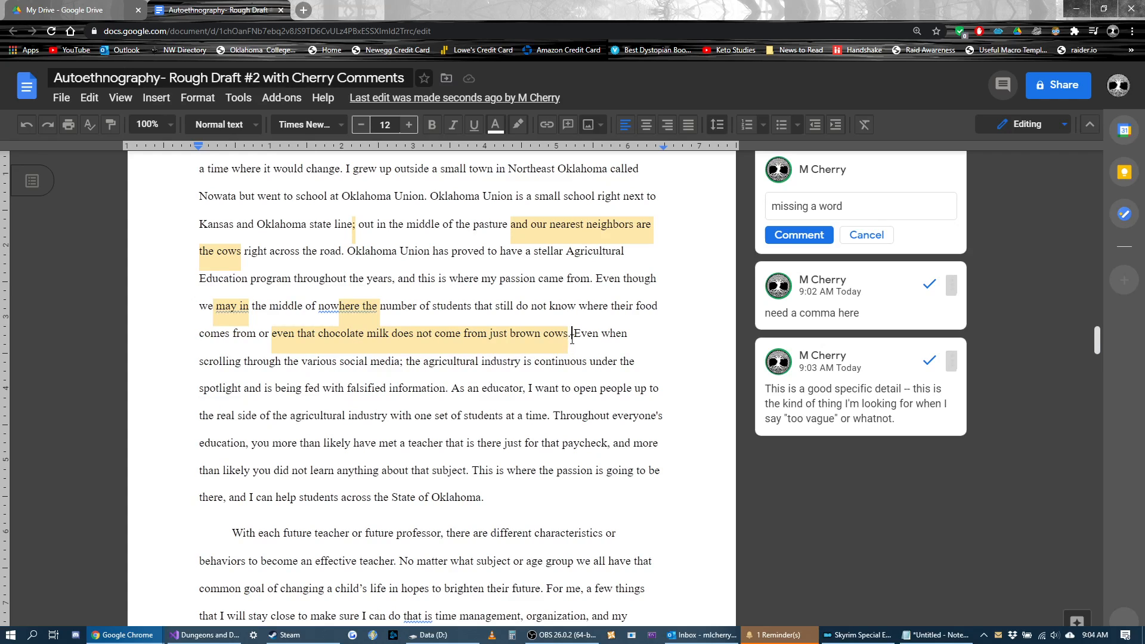
pyautogui.moveTo(571, 334); pyautogui.dragTo(266, 344)
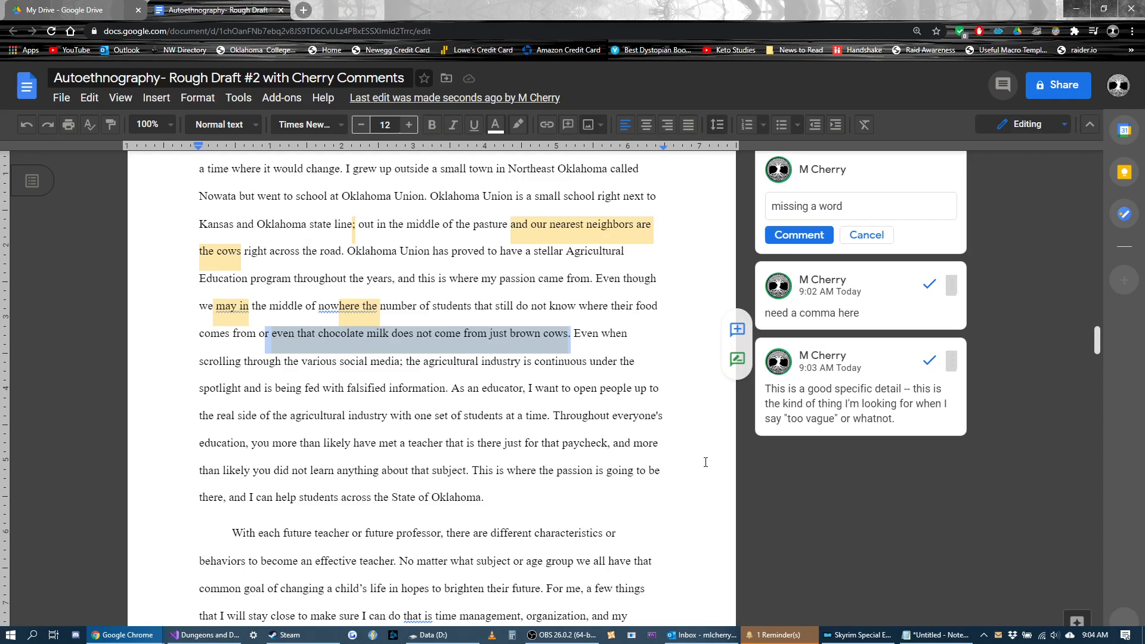
pyautogui.scroll(1, 731, 516)
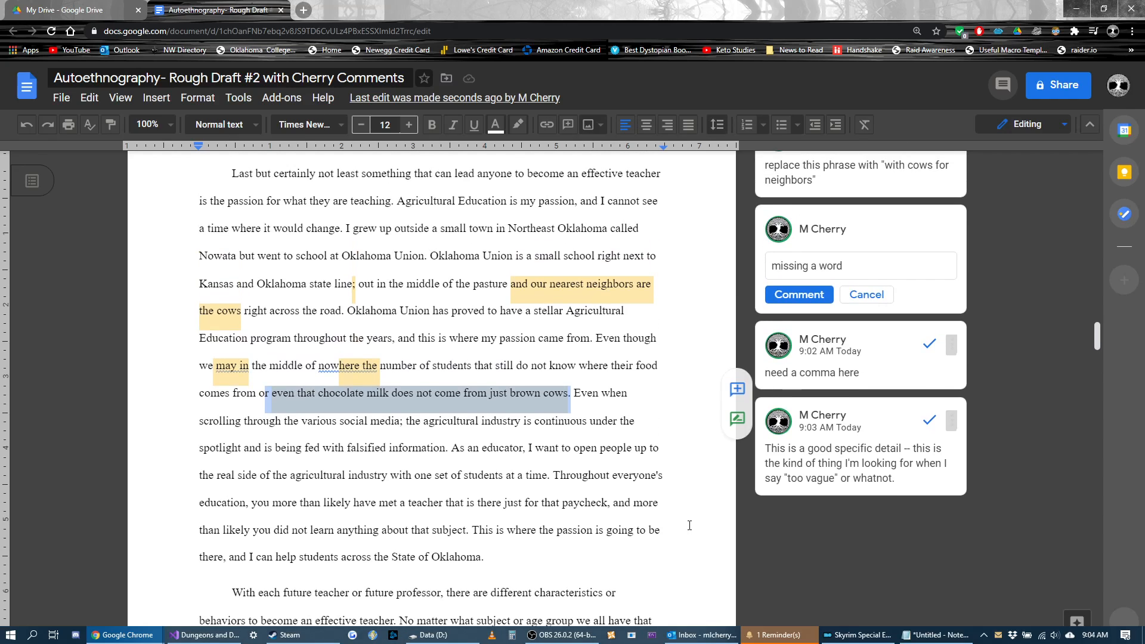
pyautogui.click(573, 395)
pyautogui.moveTo(573, 395); pyautogui.dragTo(272, 393)
# Step: Add the comment "just a comma here" to the semicolon after "various social media"
pyautogui.scroll(-2, 593, 305)
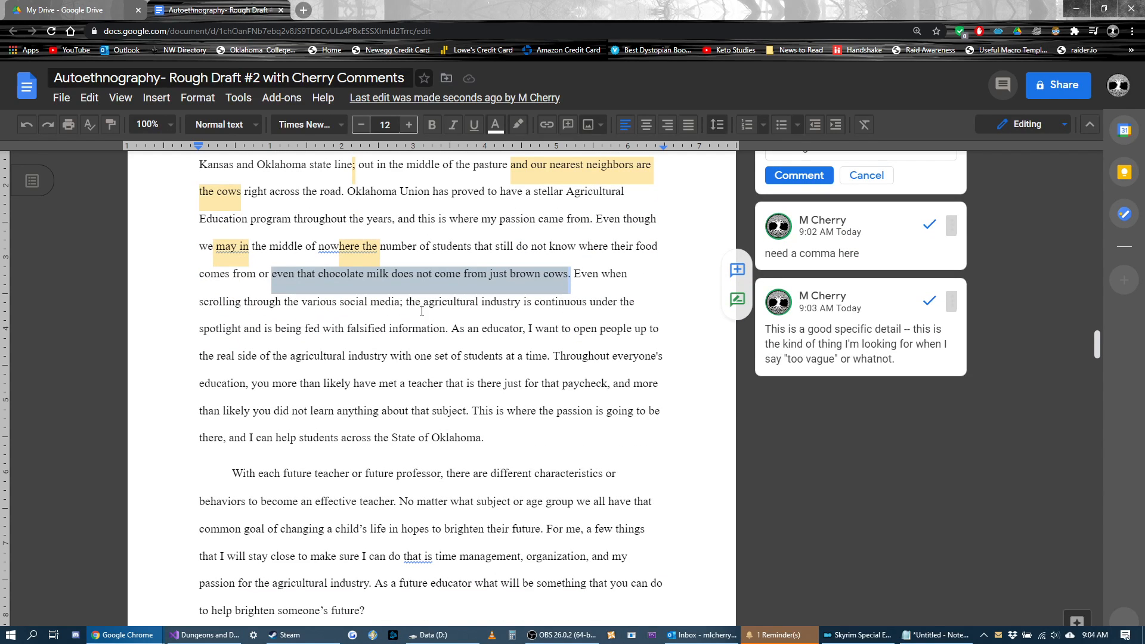
pyautogui.click(400, 305)
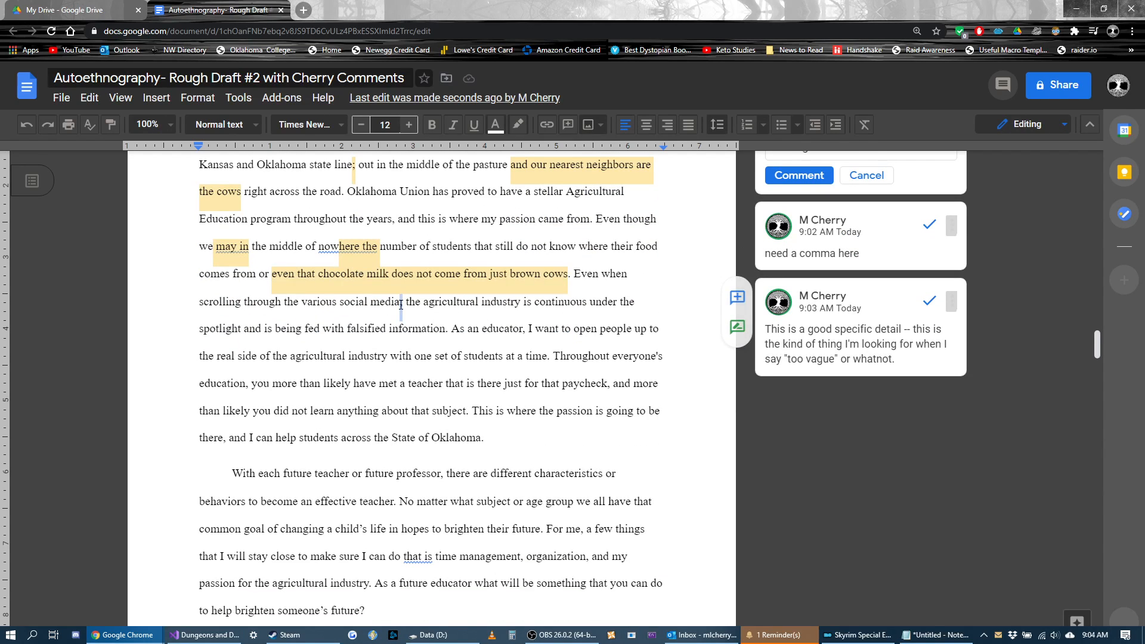
pyautogui.hotkey('ctrl', 'alt', 'm')
pyautogui.write('just a comma her')
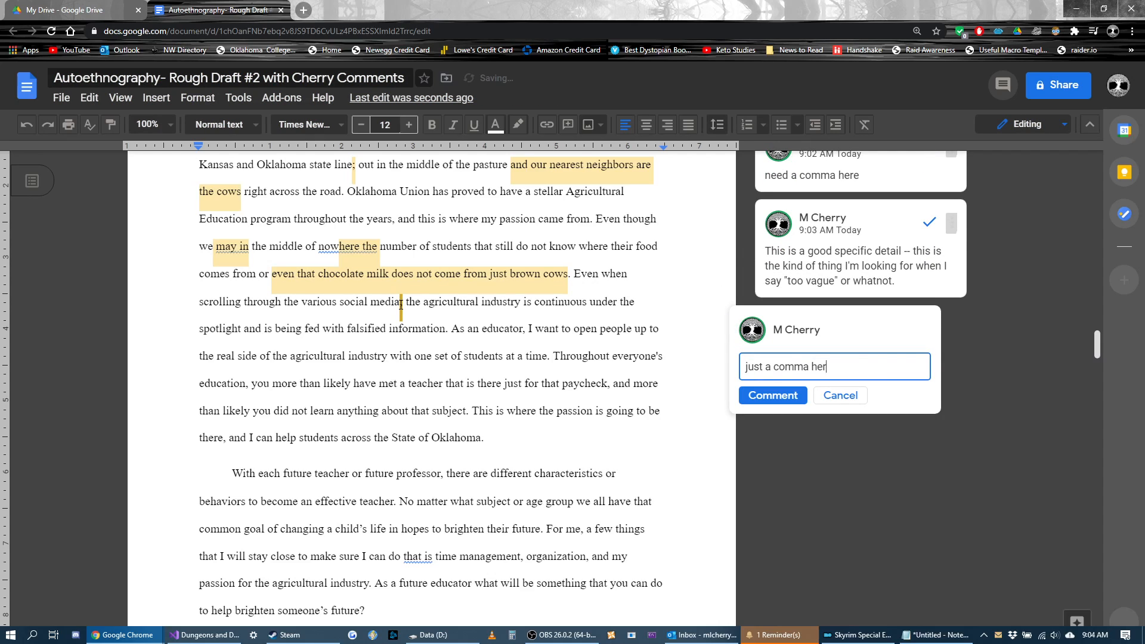
pyautogui.write('e')
pyautogui.click(774, 395)
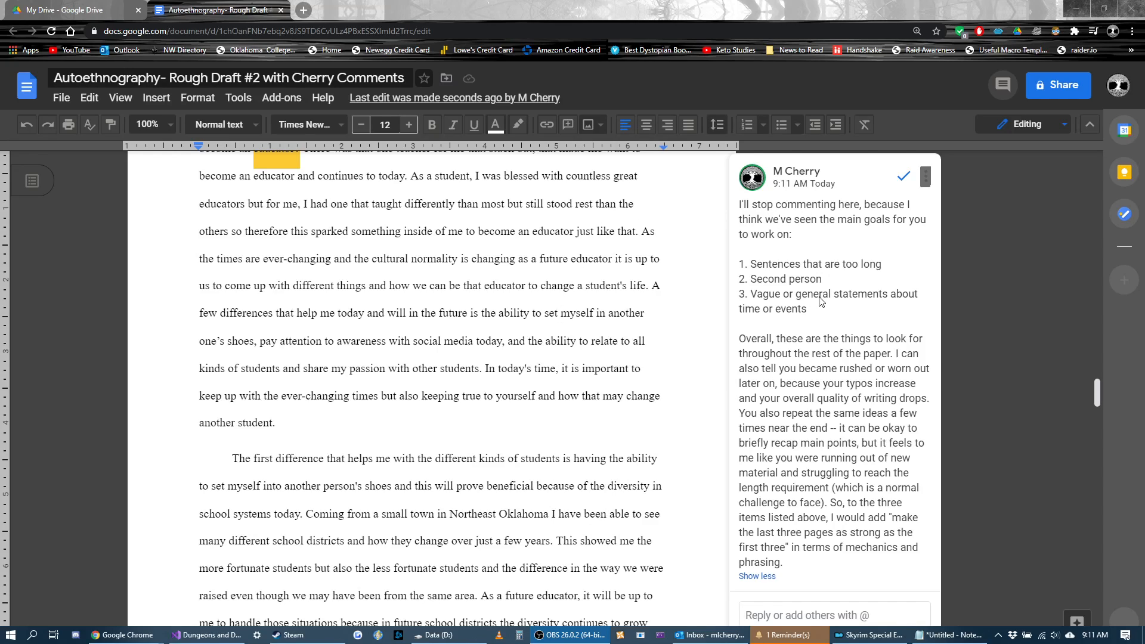
# Step: Review the closing comment's three numbered goals against the earlier margin comments on pages 3 to 5
pyautogui.moveTo(818, 314); pyautogui.dragTo(739, 264)
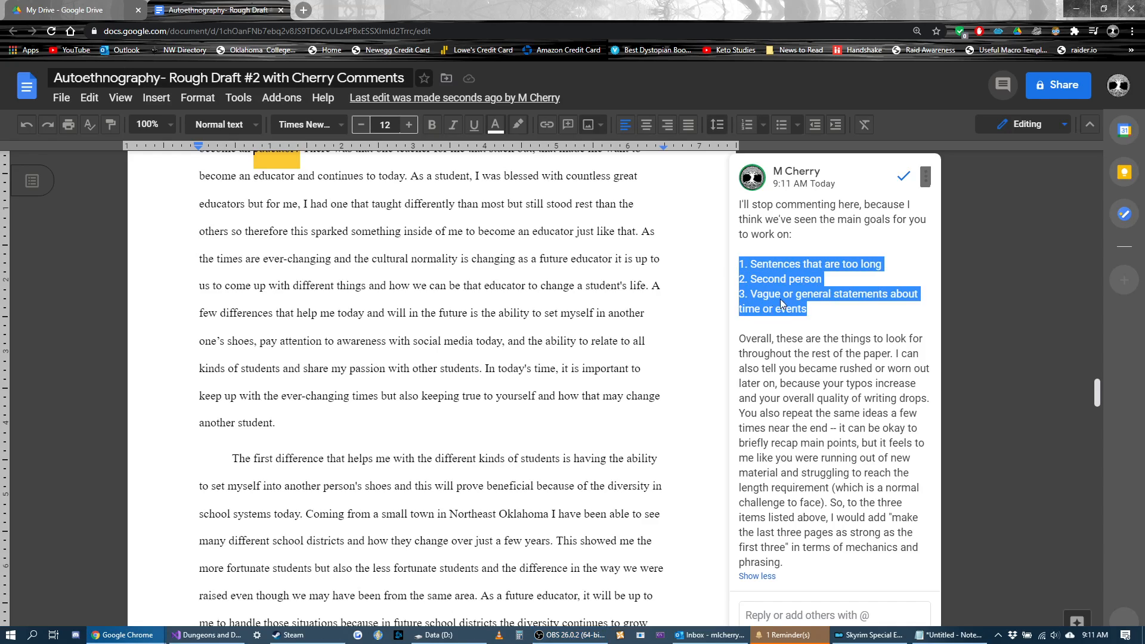
pyautogui.click(812, 315)
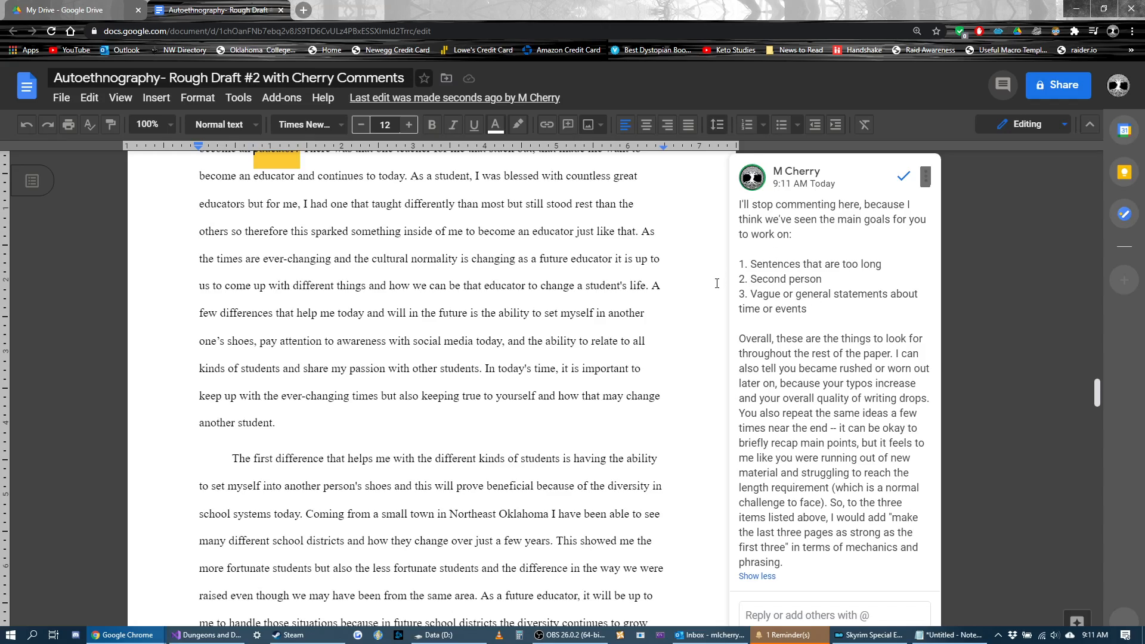
pyautogui.scroll(16, 717, 284)
pyautogui.scroll(12, 716, 284)
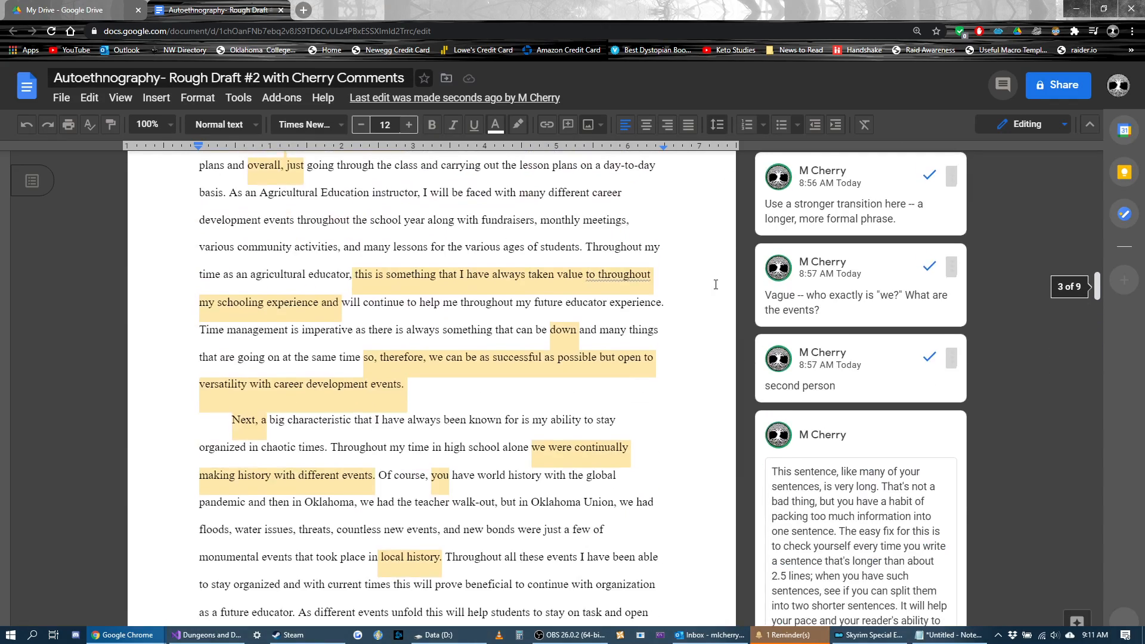
pyautogui.scroll(-2, 716, 284)
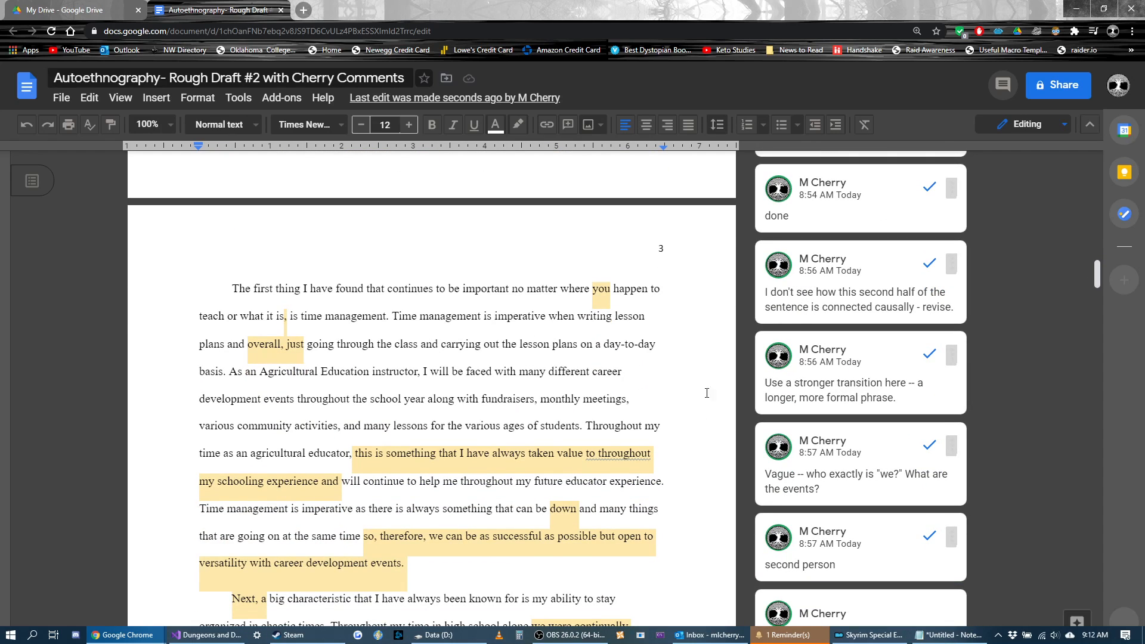
pyautogui.scroll(-1, 843, 371)
pyautogui.scroll(-4, 843, 371)
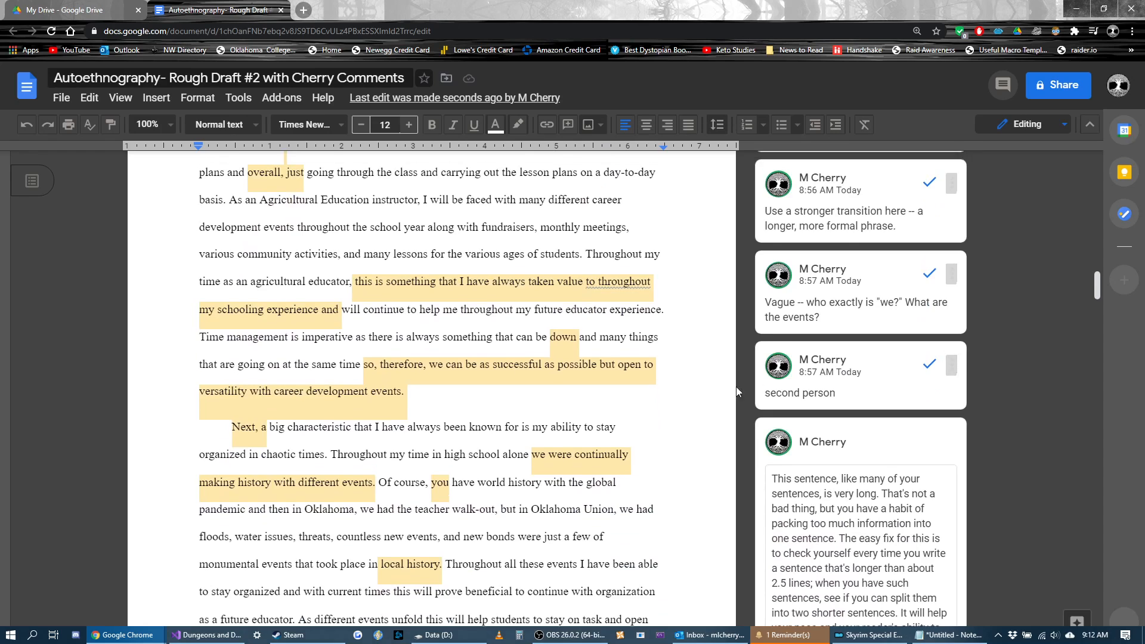
pyautogui.scroll(8, 846, 394)
pyautogui.scroll(-3, 850, 397)
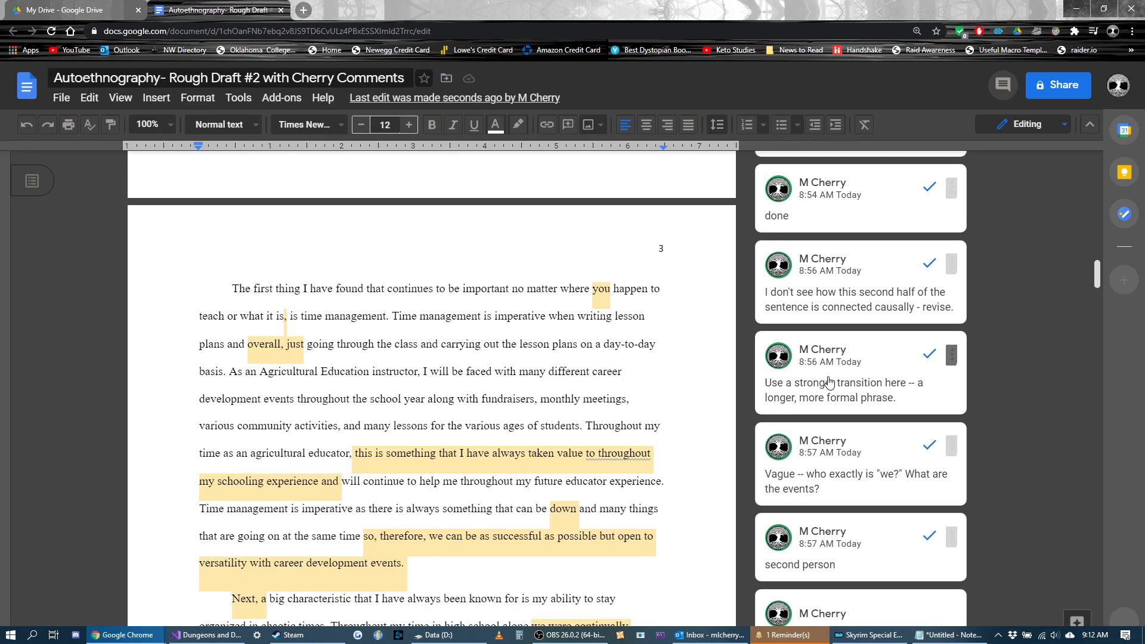
pyautogui.scroll(-15, 829, 381)
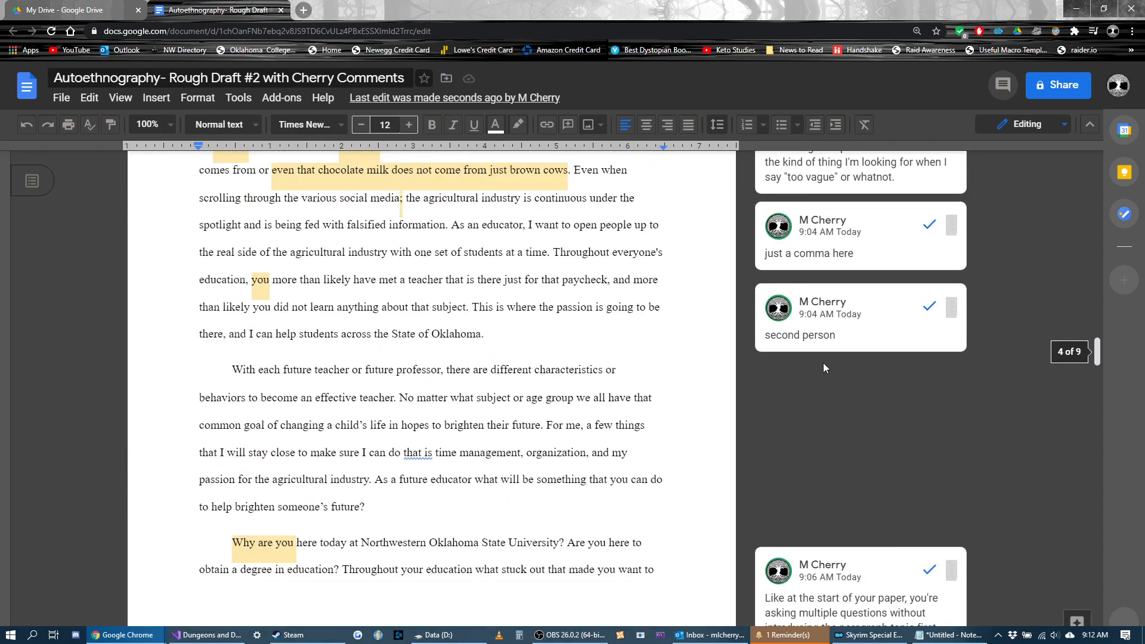
pyautogui.scroll(-5, 825, 368)
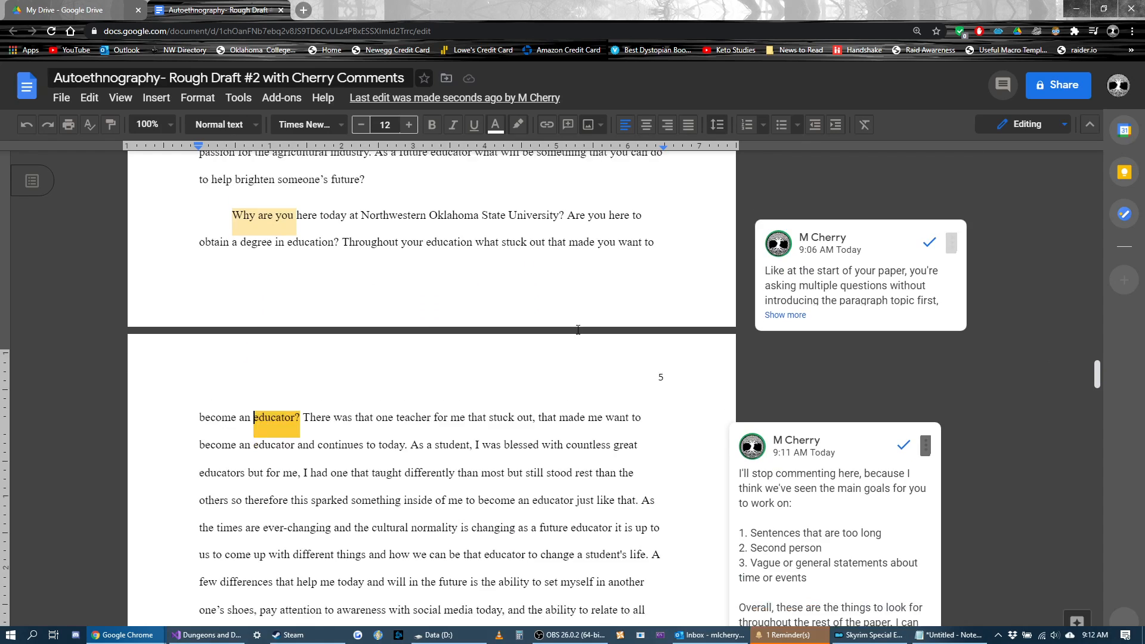
pyautogui.scroll(-4, 577, 330)
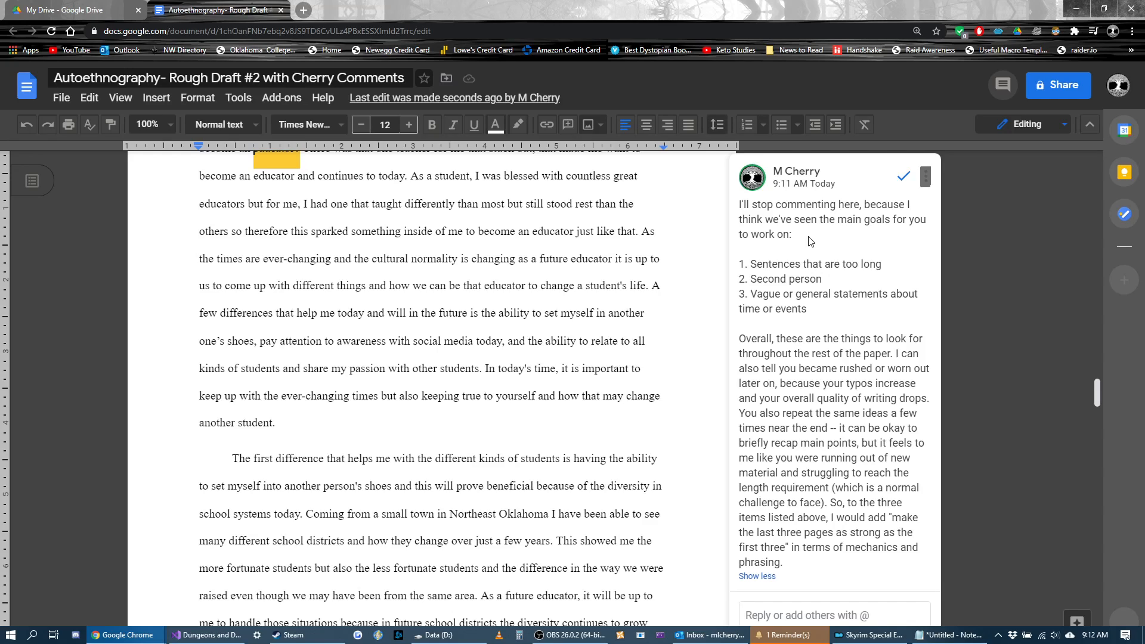
# Step: Reread the closing comment on "educator?", from its numbered list through the overall feedback paragraph, and leave the comment
pyautogui.moveTo(807, 309); pyautogui.dragTo(737, 272)
pyautogui.click(761, 290)
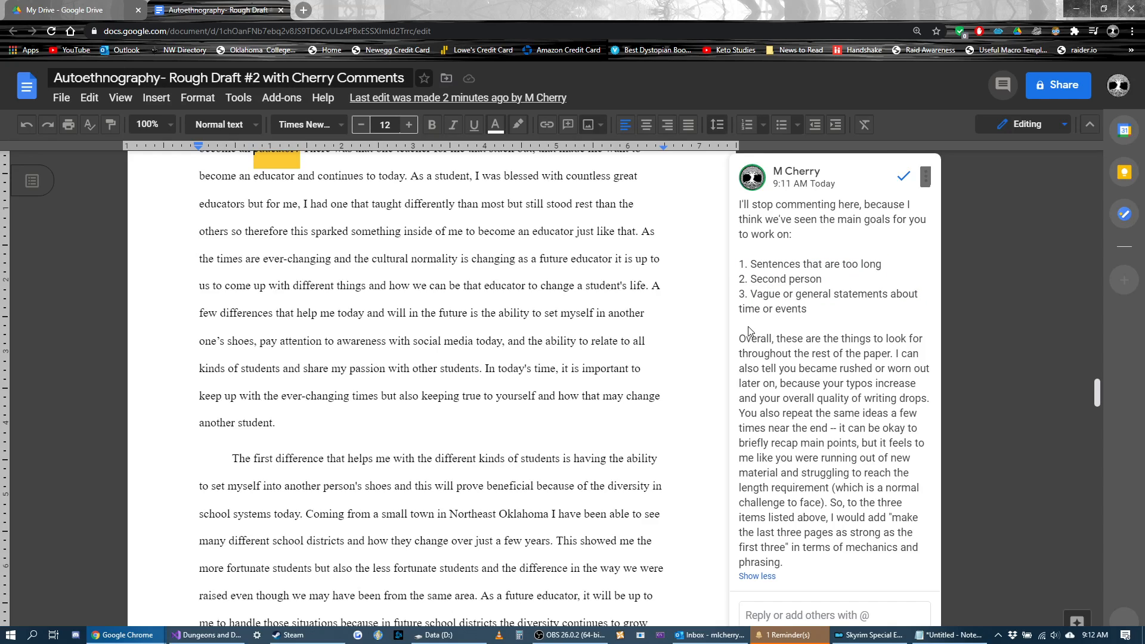
pyautogui.moveTo(750, 327); pyautogui.dragTo(805, 564)
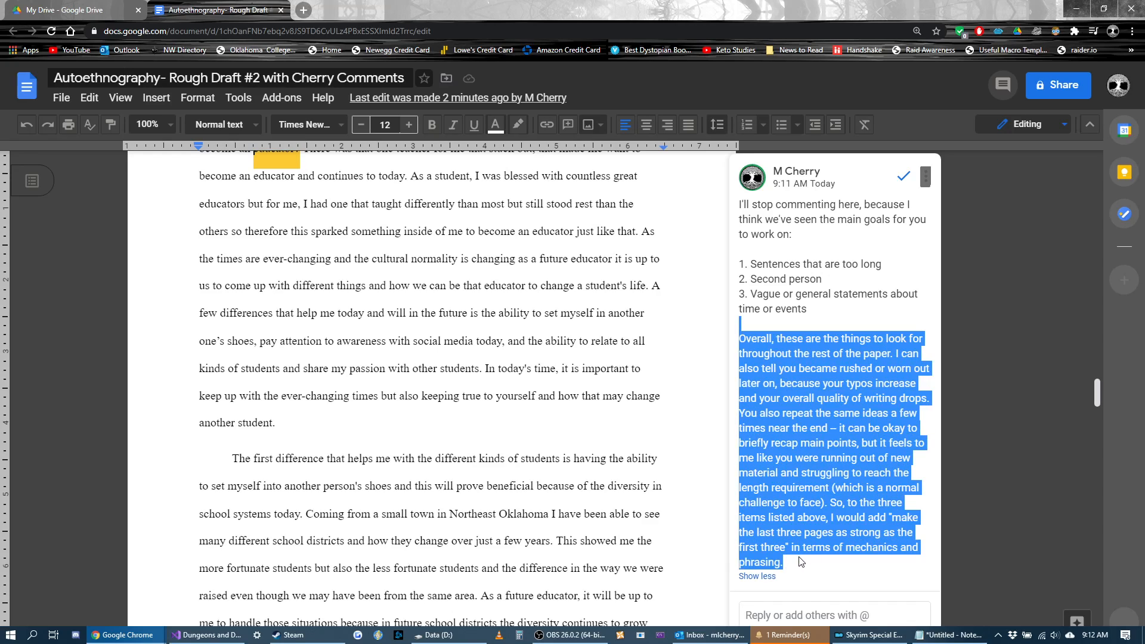
pyautogui.click(932, 420)
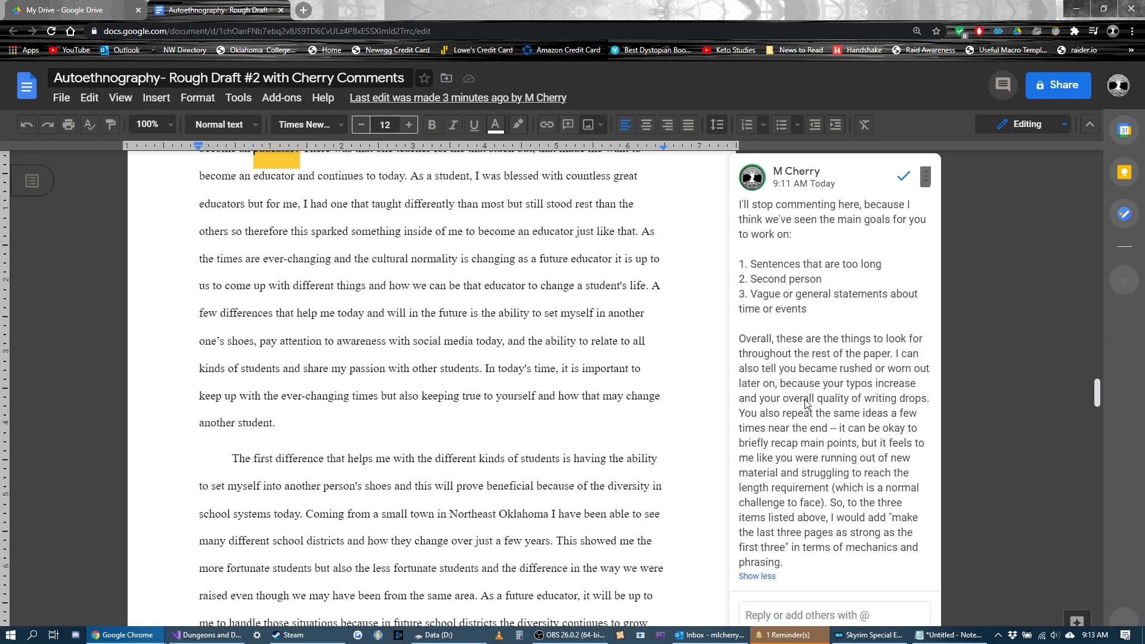
pyautogui.click(634, 429)
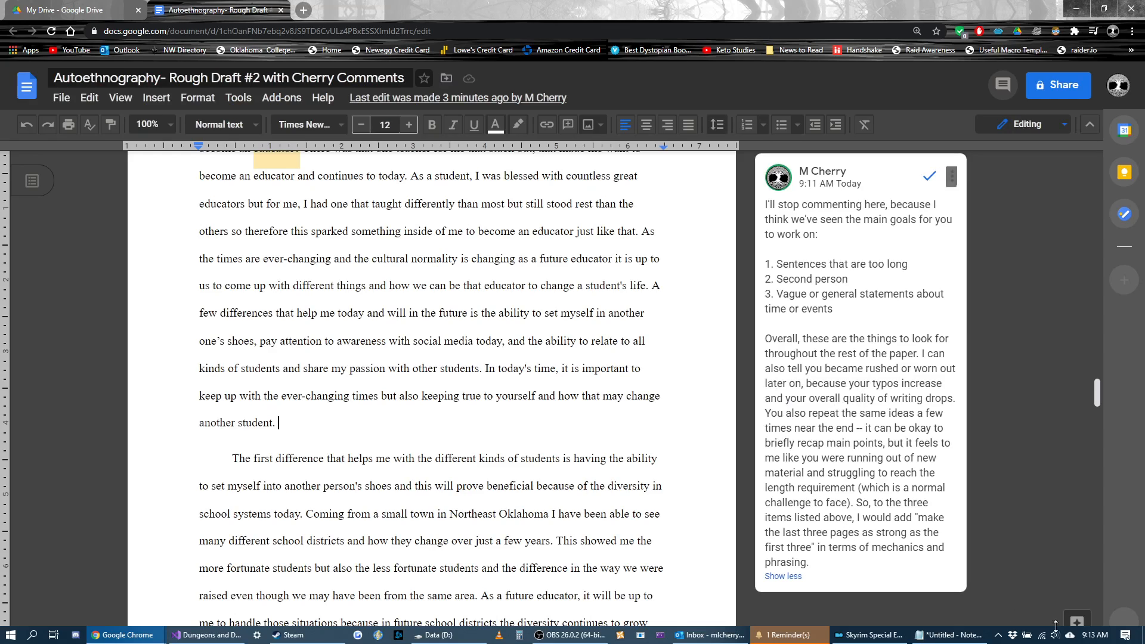
pyautogui.hotkey('alt', 'Tab')
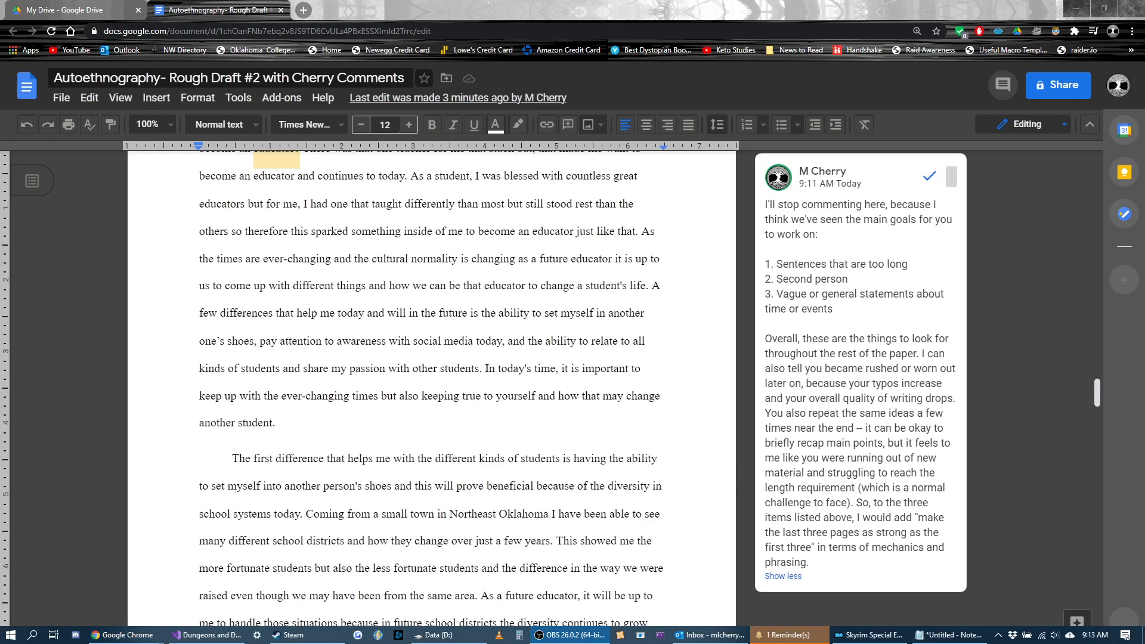